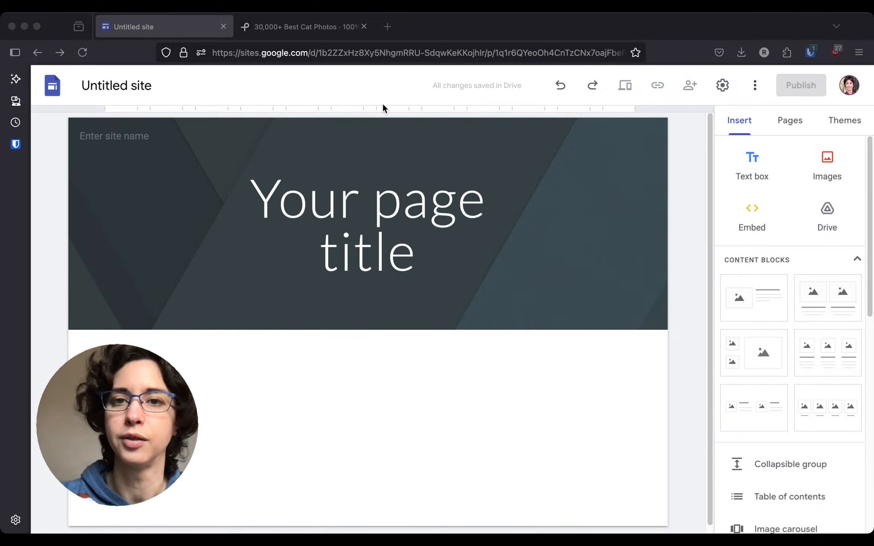
click(477, 35)
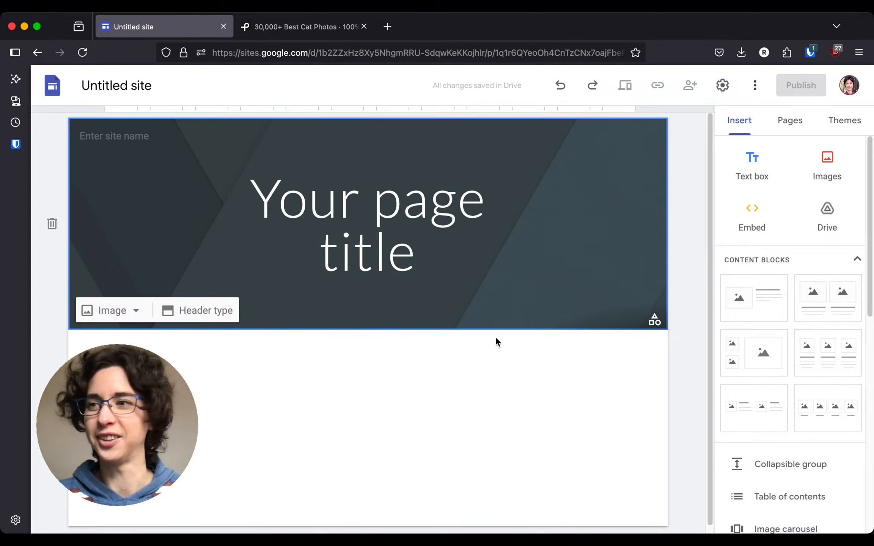
click(140, 136)
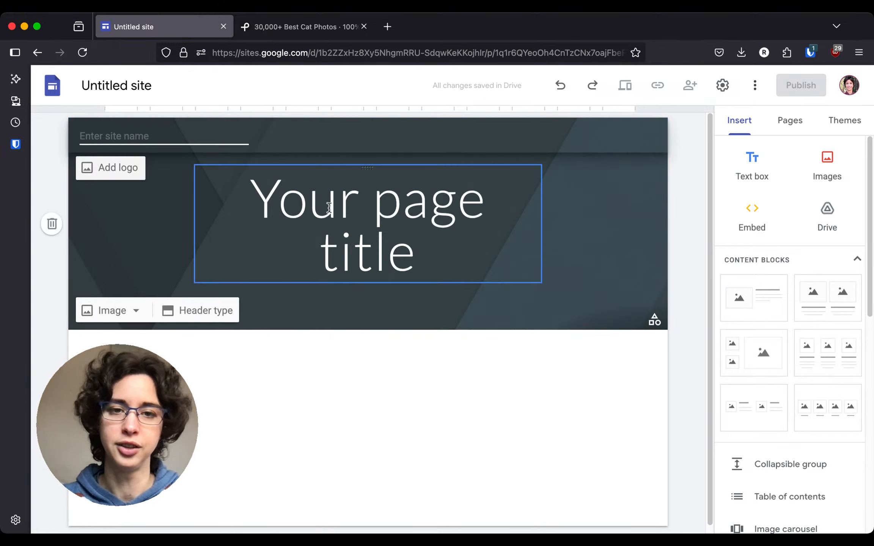
click(340, 213)
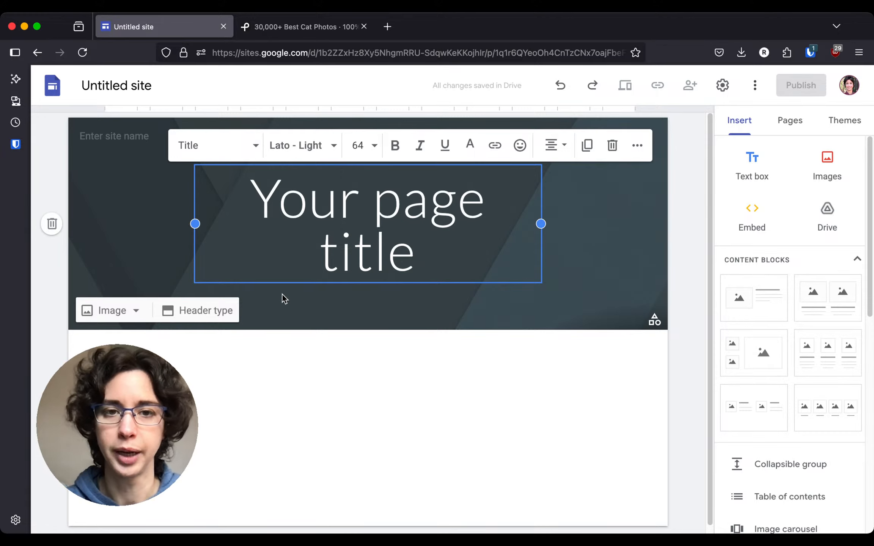
double_click(415, 258)
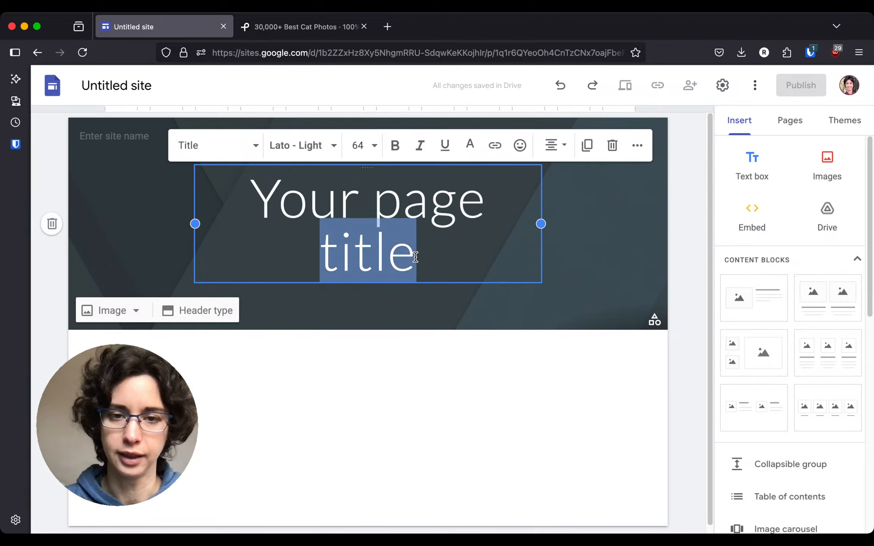
click(617, 267)
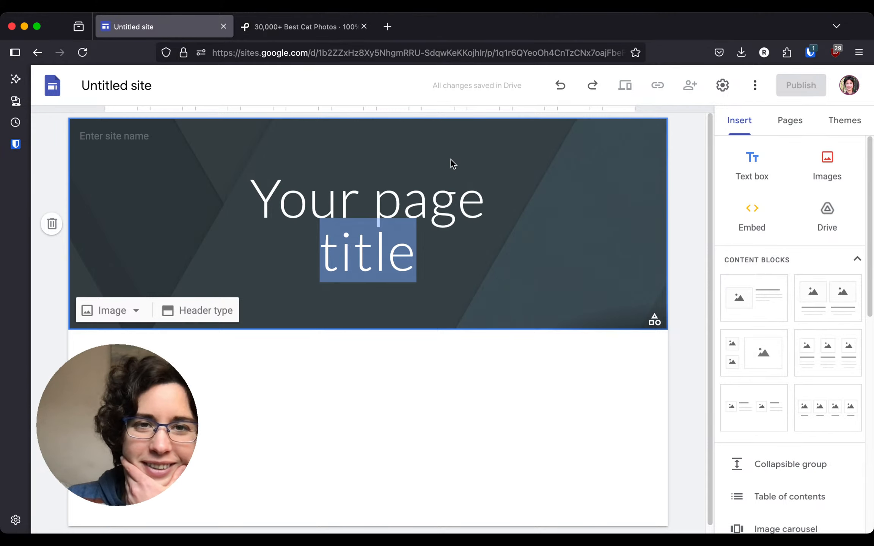
Switch to the Pexels cat photo results, open the photo of the sitting orange tabby by the window and download it
click(310, 21)
mouse_move(761, 331)
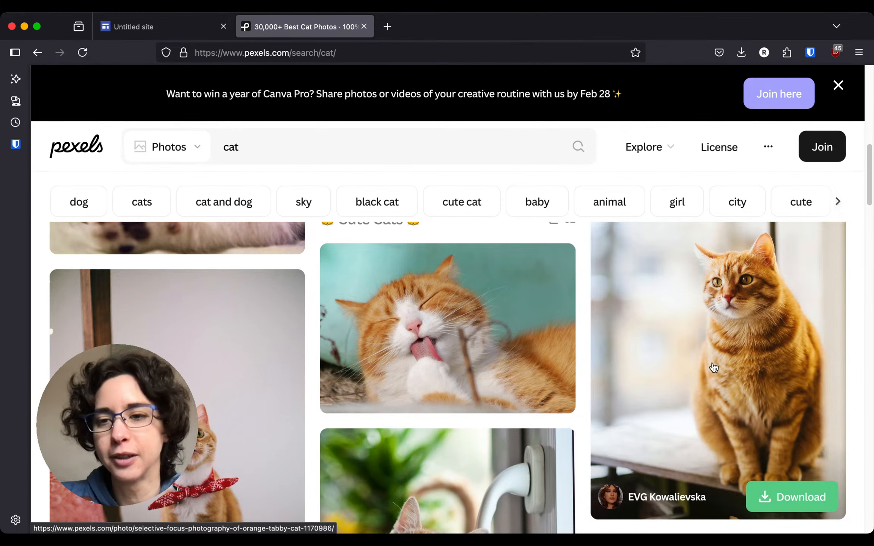
click(687, 308)
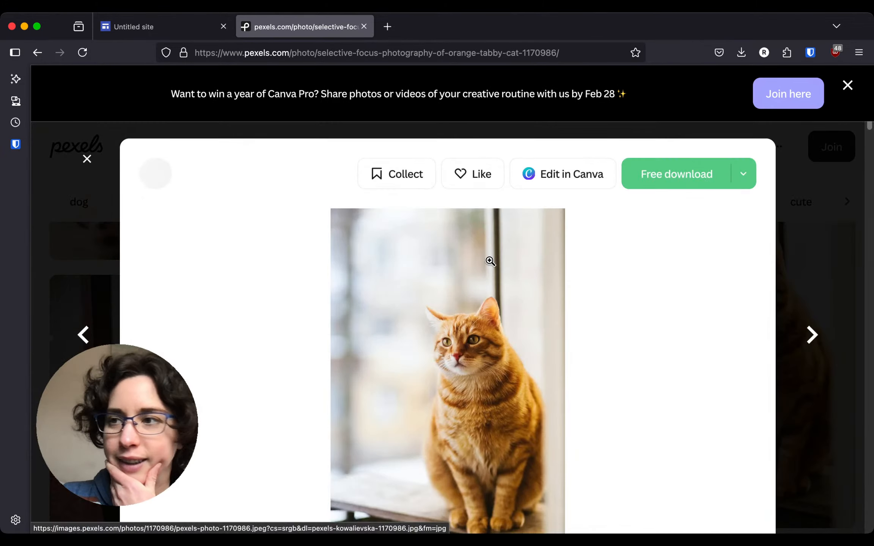
click(668, 174)
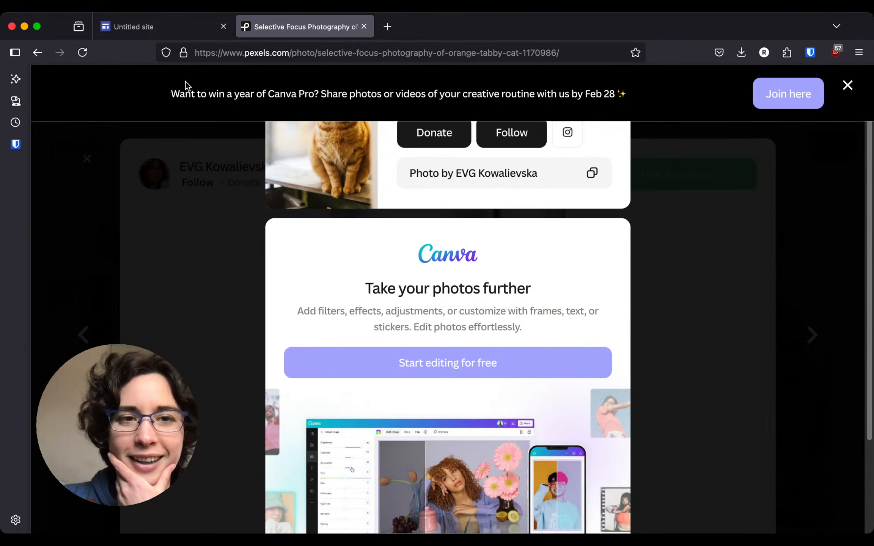
Return to the untitled Google Sites page and add a content block with one image beside text below the header
click(152, 23)
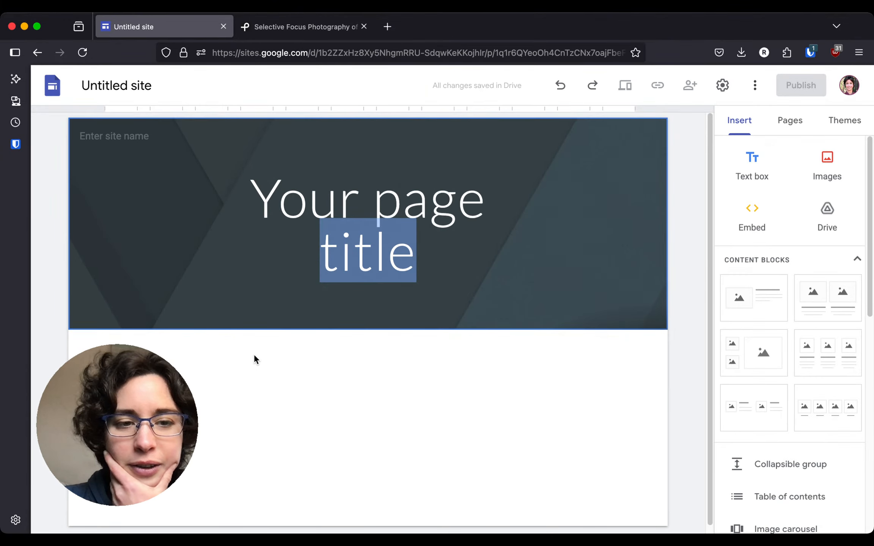
scroll(255, 354, down, 1)
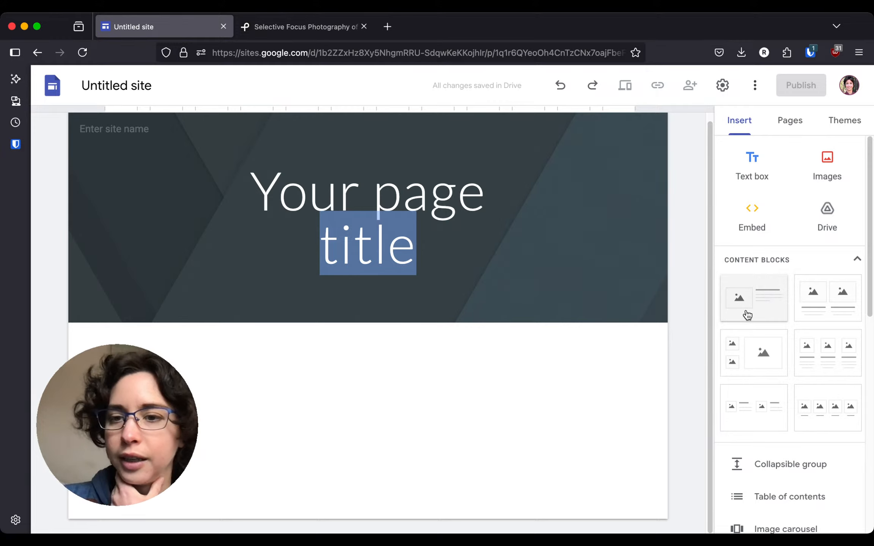
drag(742, 320, 490, 381)
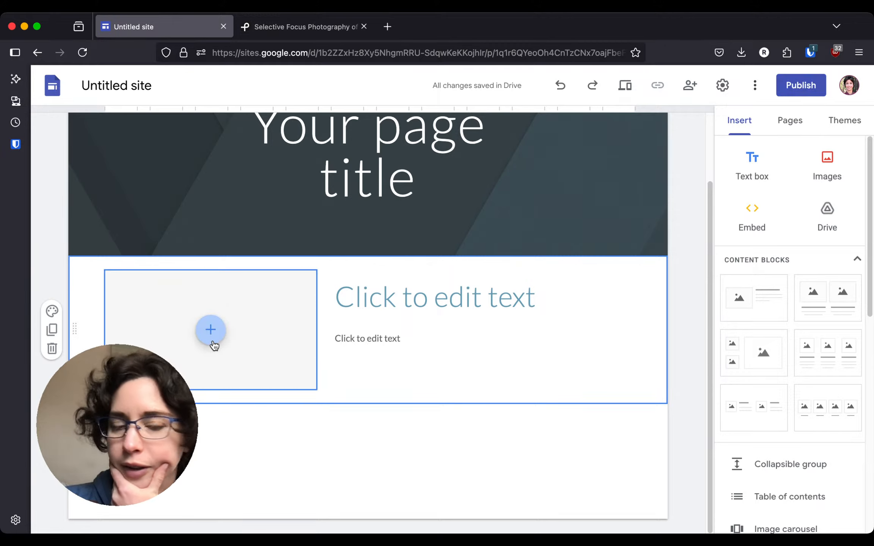
Upload the downloaded orange cat photo into the block's image placeholder and stretch it taller to show more of the cat
click(211, 331)
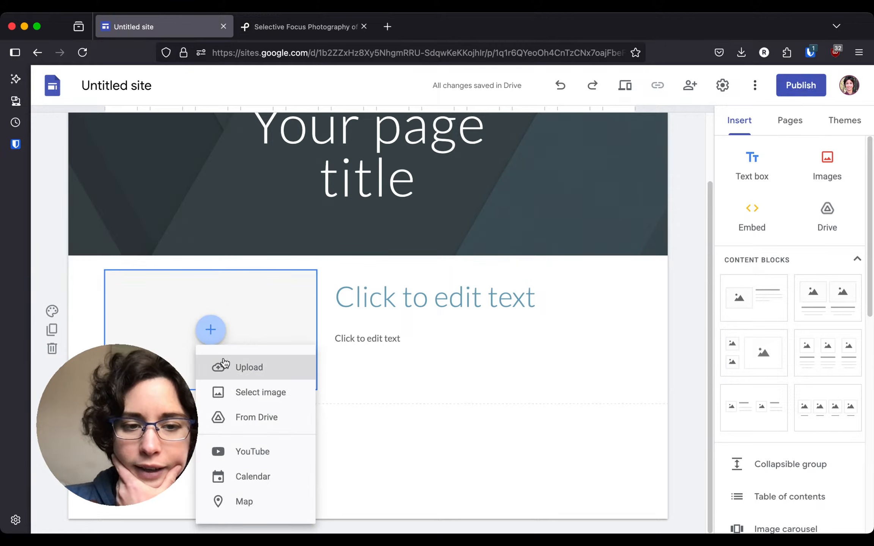
click(234, 371)
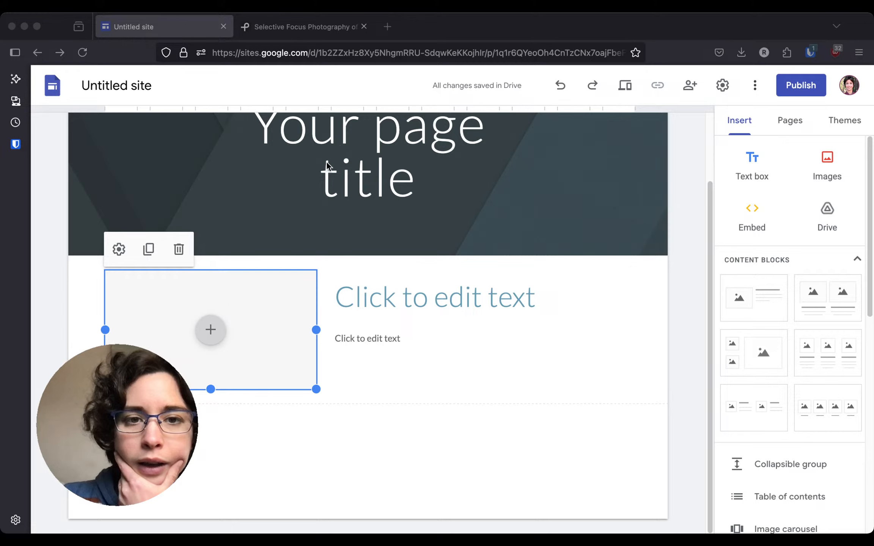
click(641, 339)
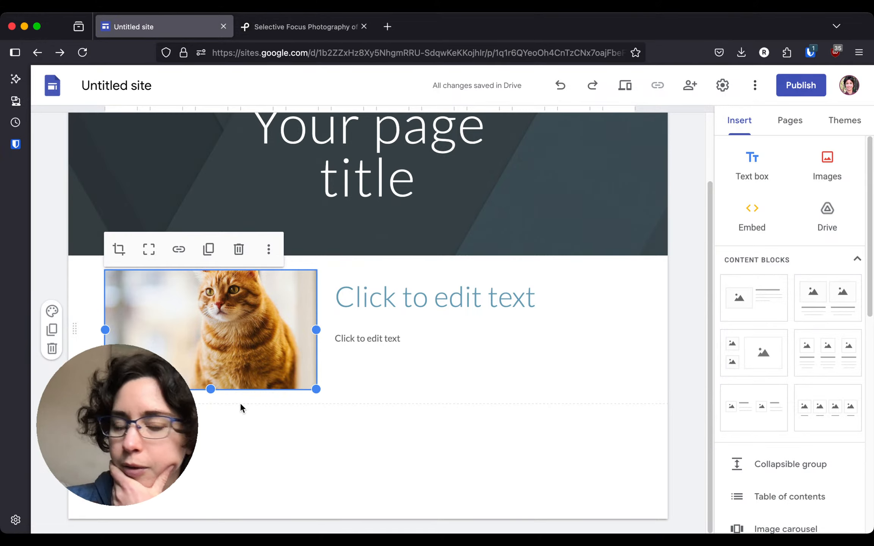
drag(211, 392, 210, 461)
Narrow the text group beside the cat photo and widen the photo into the freed space
click(394, 306)
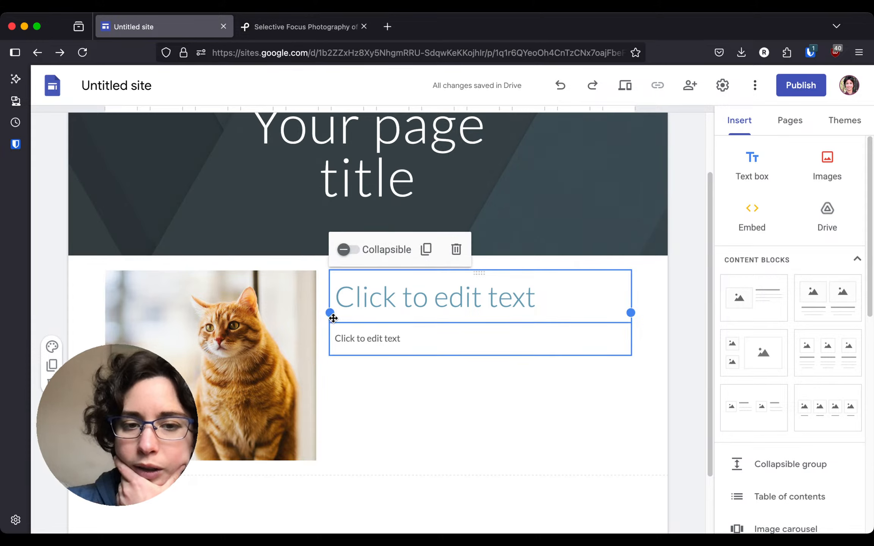
drag(330, 312, 417, 315)
click(302, 353)
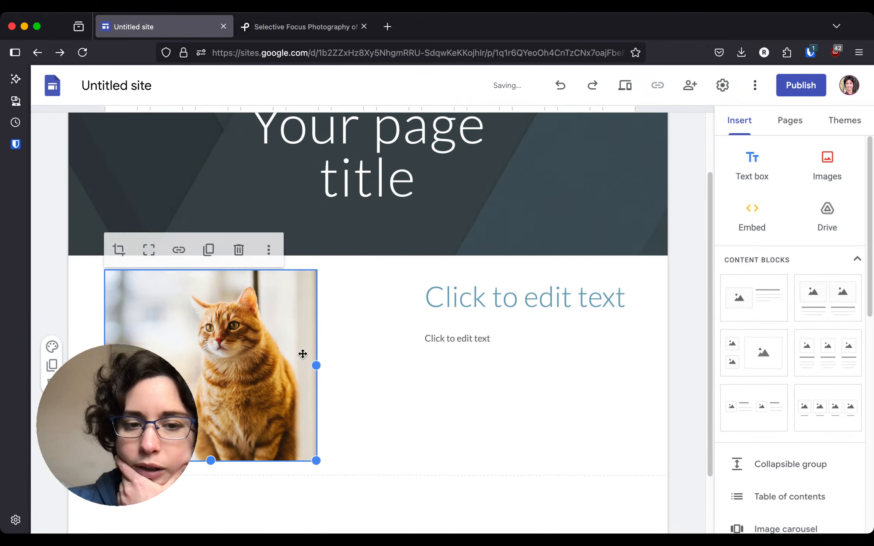
drag(316, 364, 398, 362)
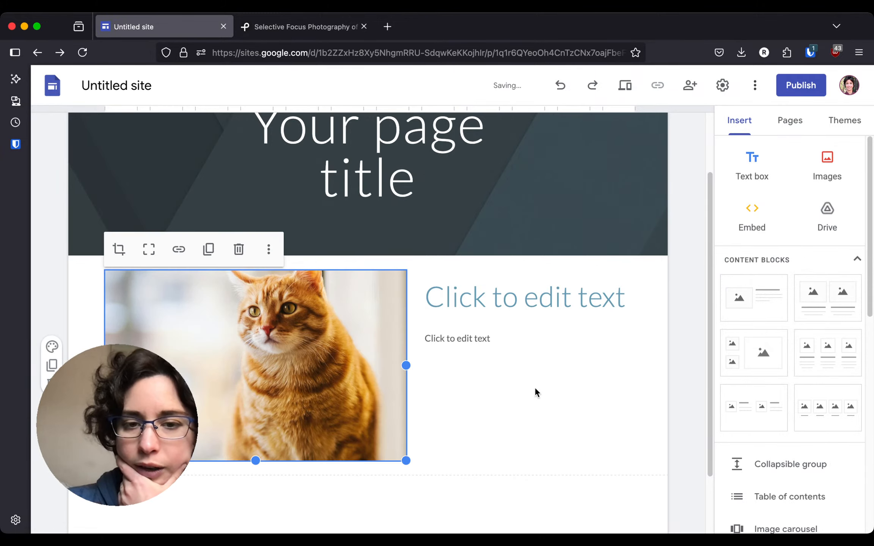
click(503, 395)
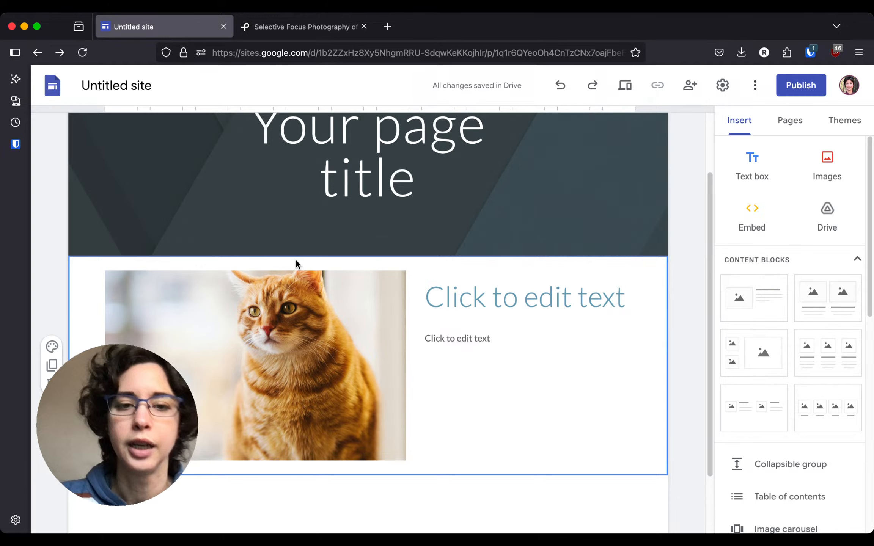
Narrow the cat photo again and widen the text group back to fill the space beside it
drag(406, 365, 316, 366)
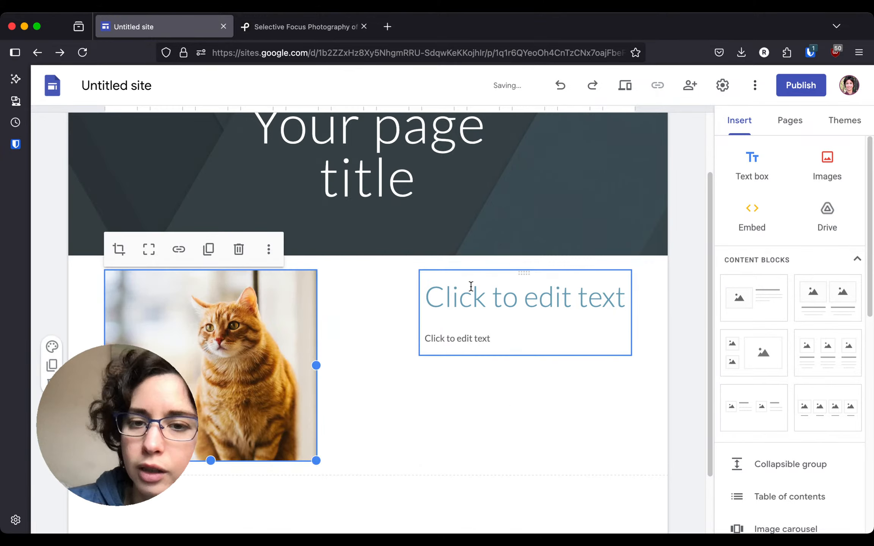
click(471, 286)
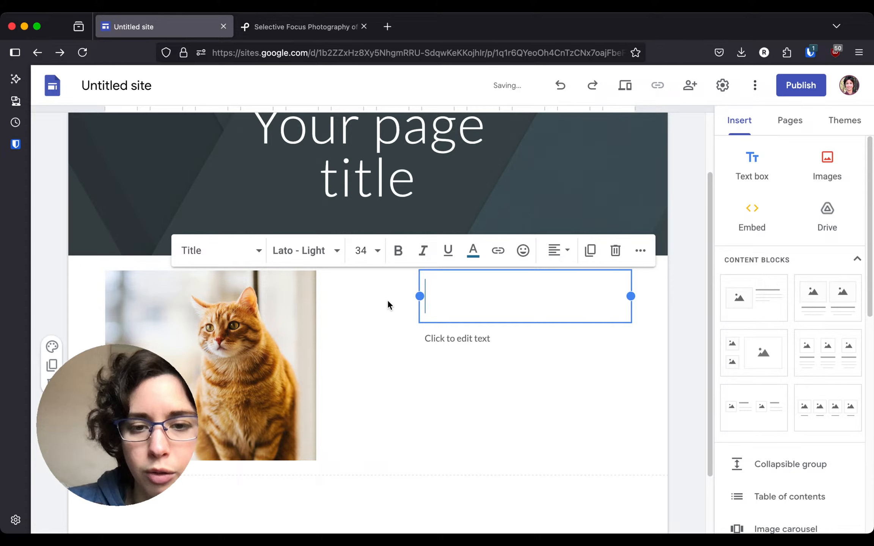
drag(420, 296, 340, 296)
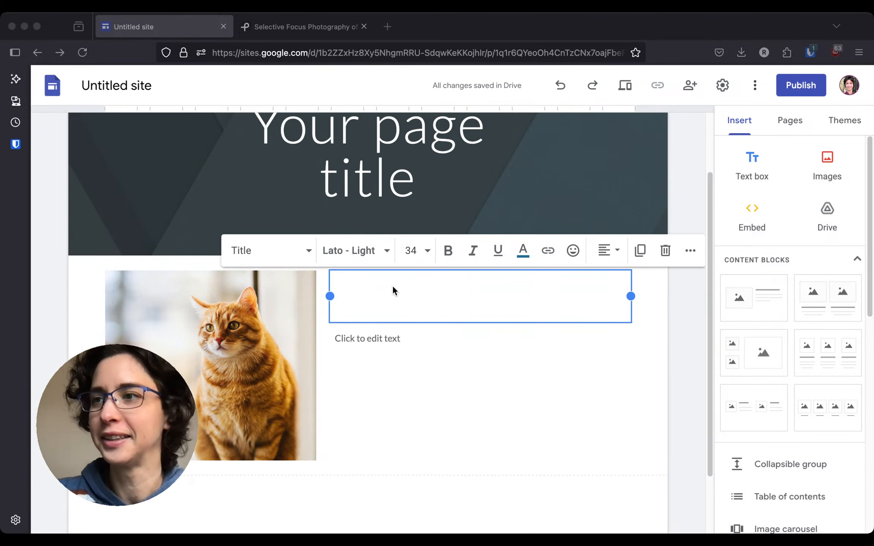
Enter "Casey the Orange Cat" as the heading beside the cat photo
scroll(392, 289, up, 2)
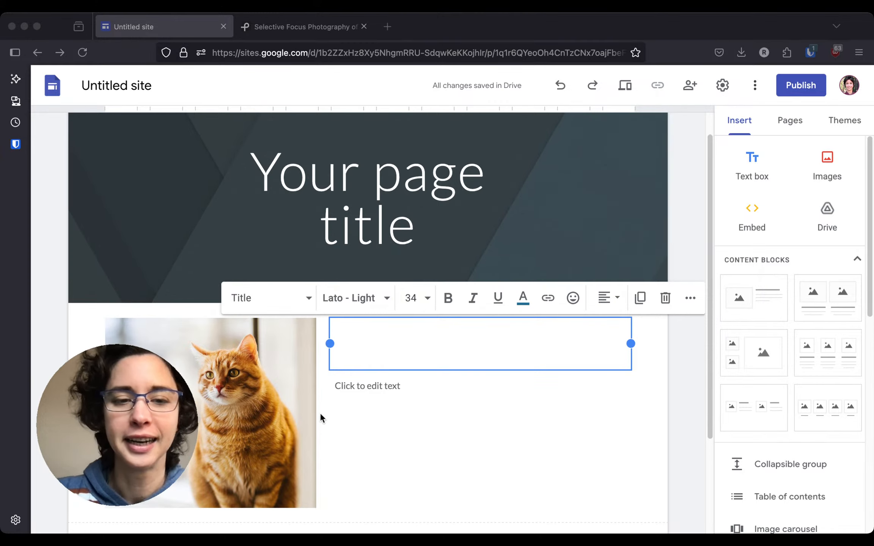
scroll(243, 415, down, 4)
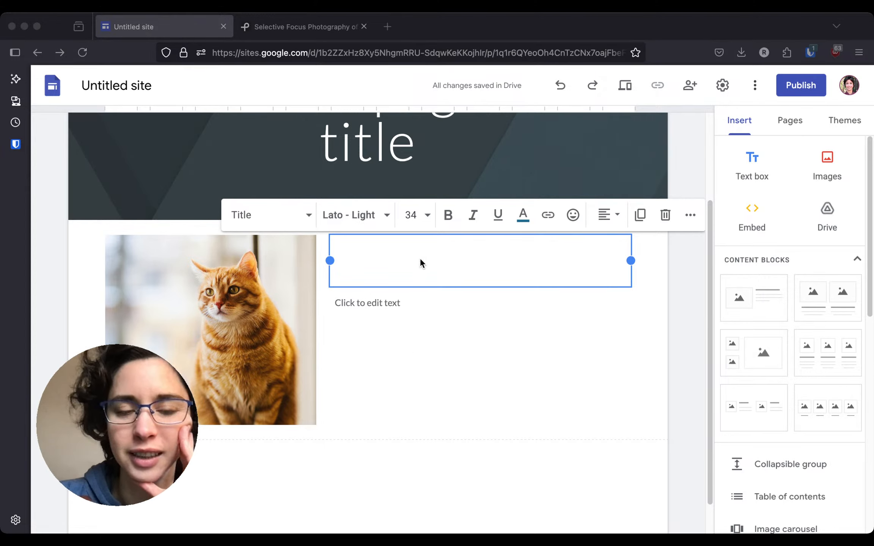
click(360, 261)
click(364, 264)
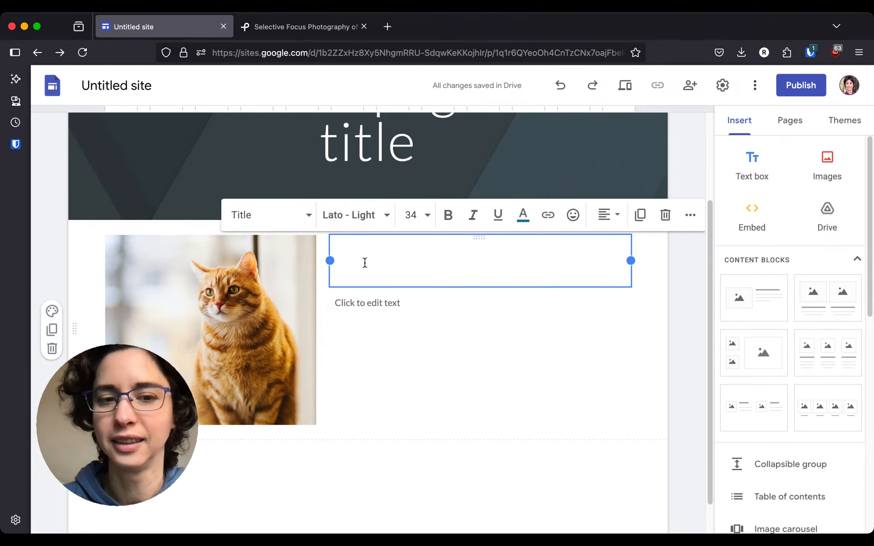
text(Casey th)
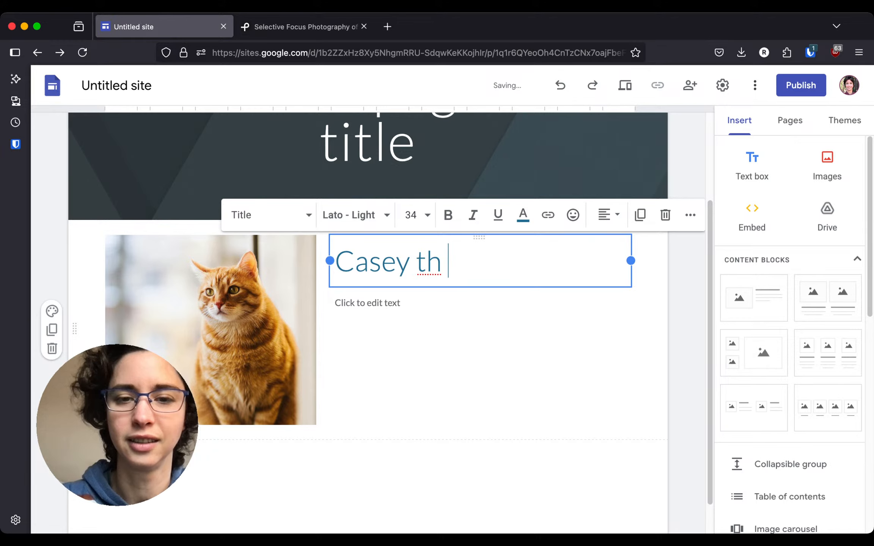
key(BackSpace)
text(e)
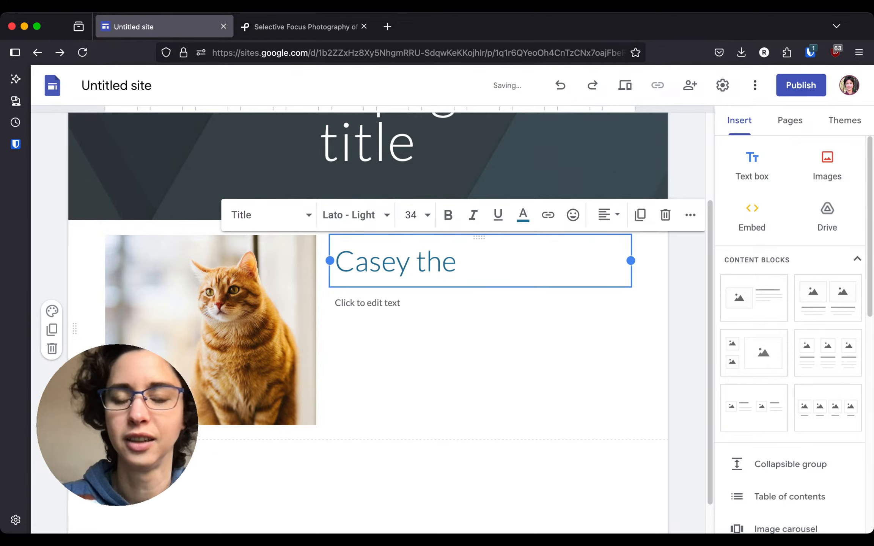
text( Orange Cat)
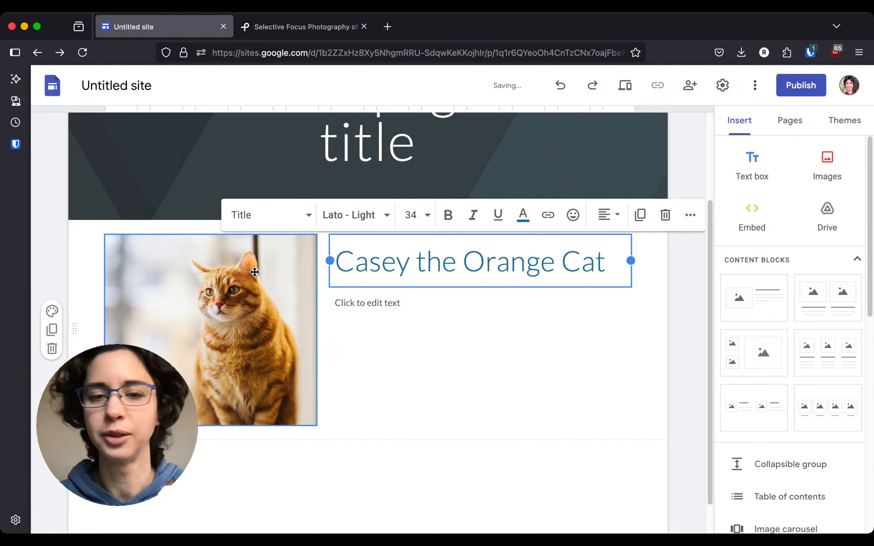
Enter "Purveyor of fine cat toys" as the body text under the heading beside the photo
click(368, 303)
text(Purvey)
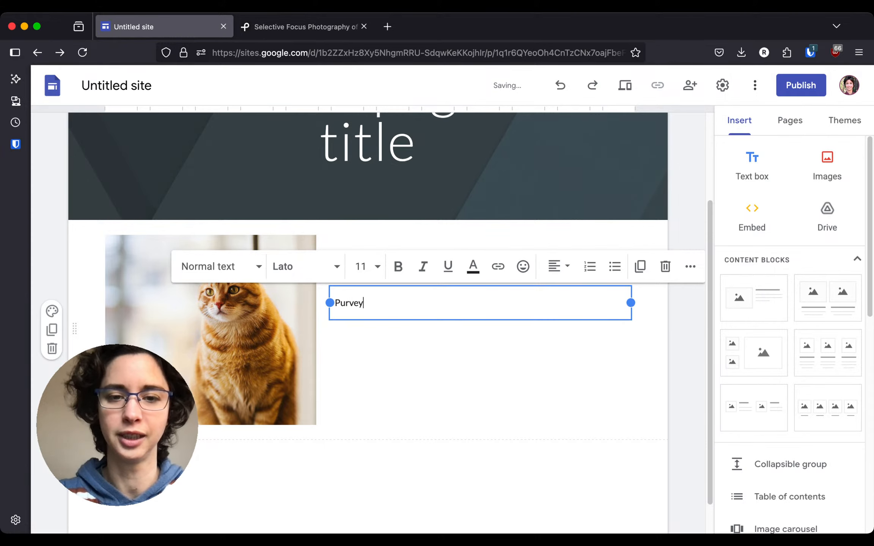
text(or of fine cat)
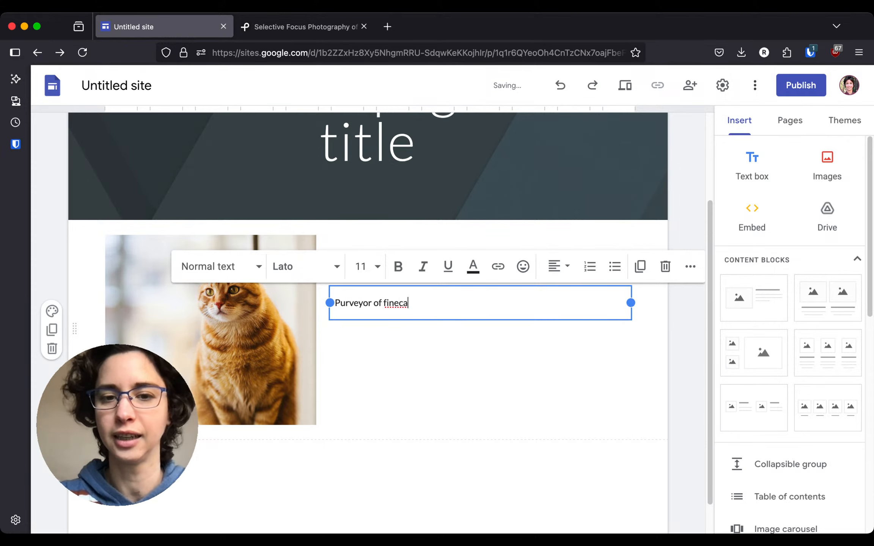
key(BackSpace)
key(BackSpace)
key(BackSpace)
text(cat toys)
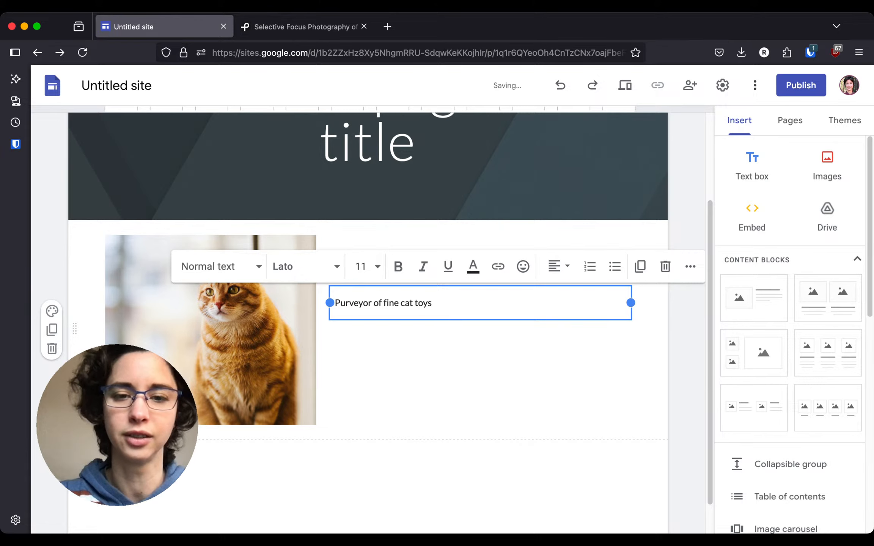
click(495, 401)
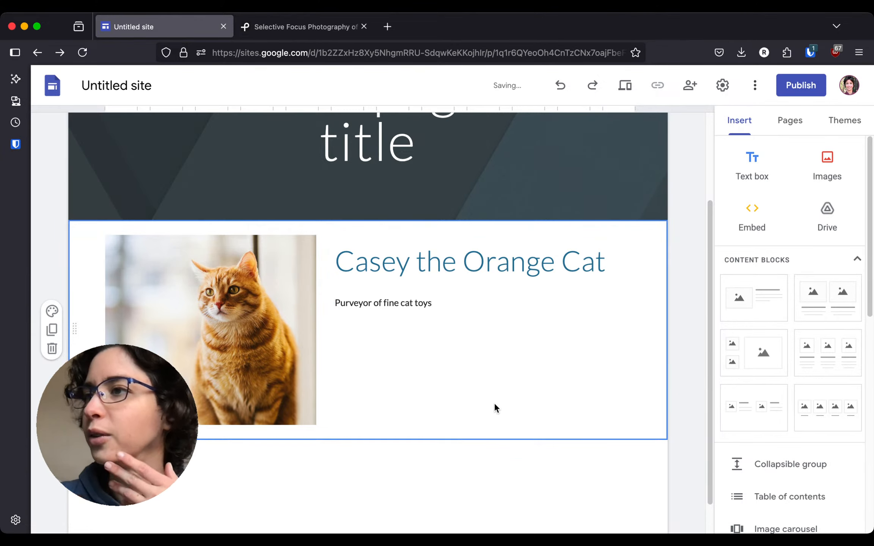
Replace the header's placeholder page title with "Looking for fun cat toys?"
scroll(459, 350, up, 2)
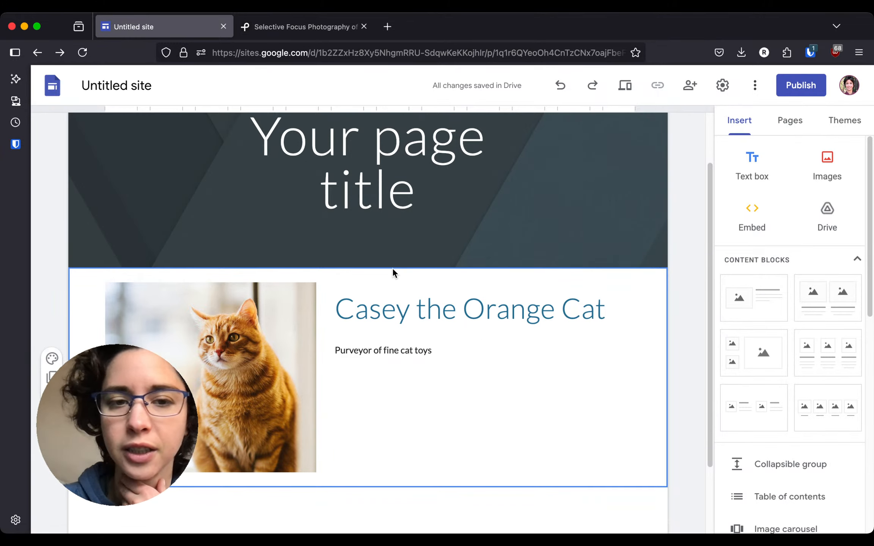
scroll(393, 270, up, 2)
triple_click(370, 226)
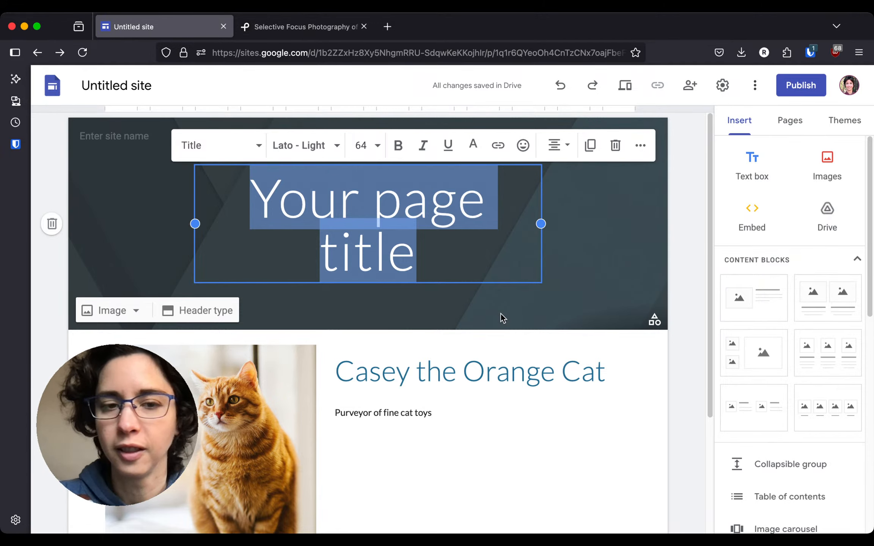
text(Lookin)
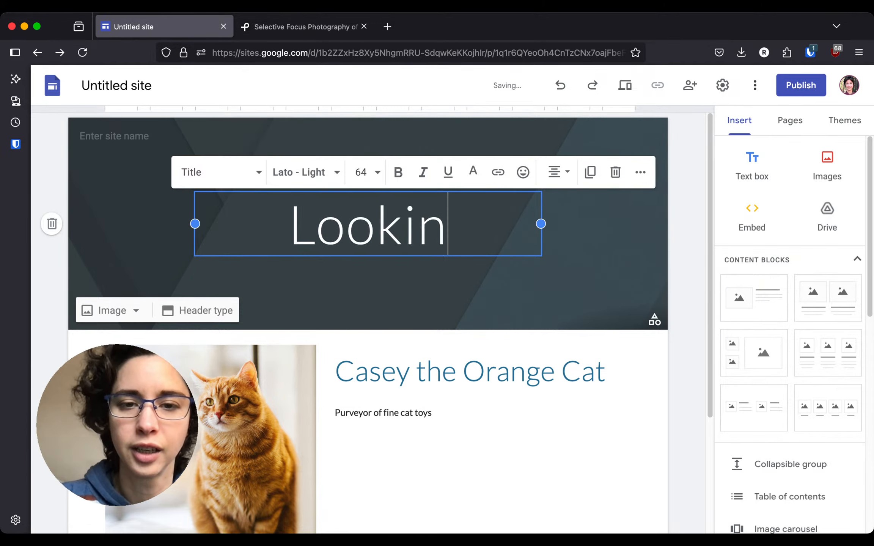
text(g for fun cat toa)
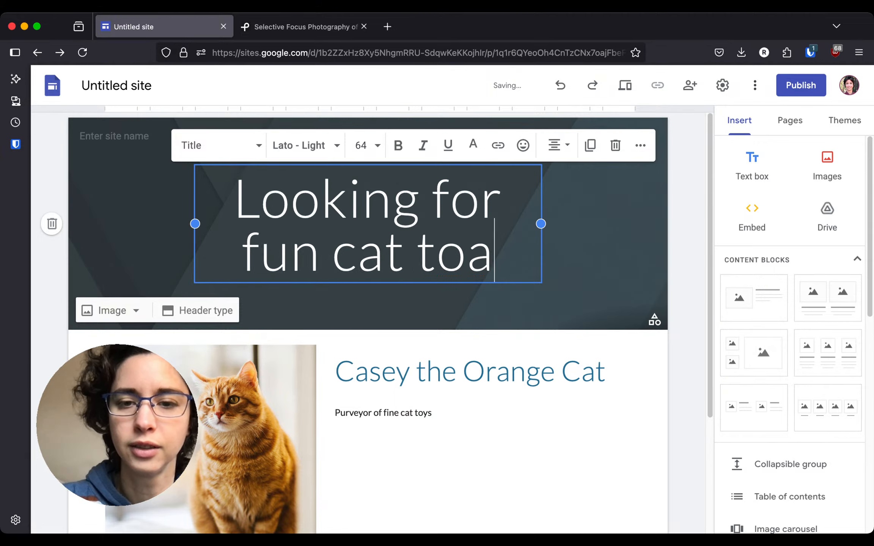
key(BackSpace)
text(ys?)
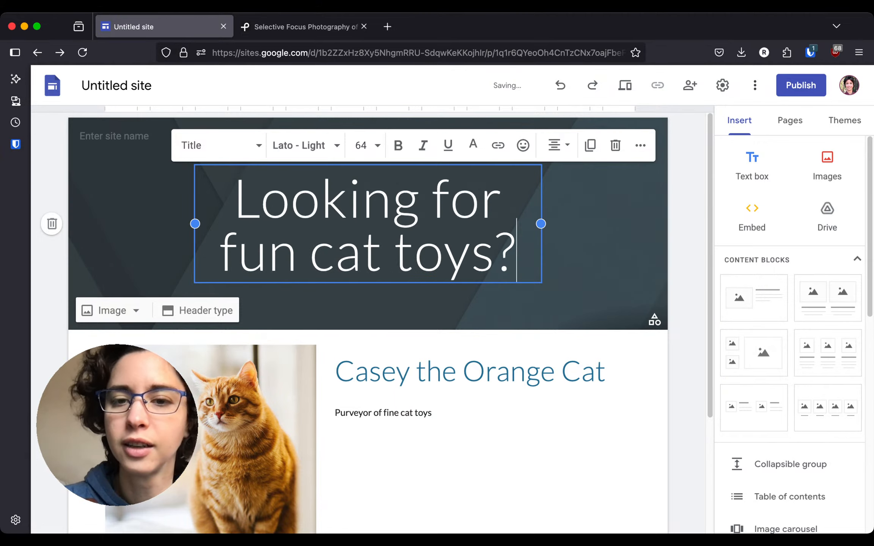
click(589, 268)
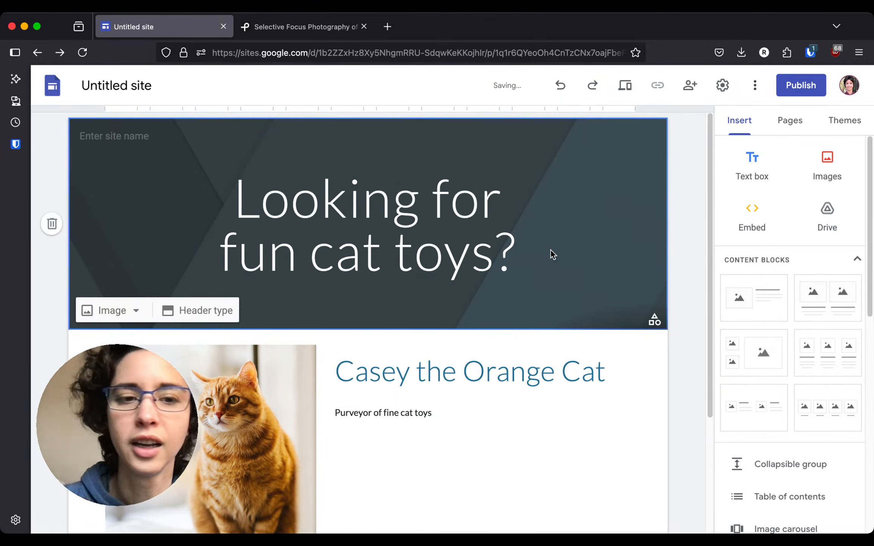
Enter "Casey Cat Toys" as the site name in the header
click(114, 135)
text(Casey Car )
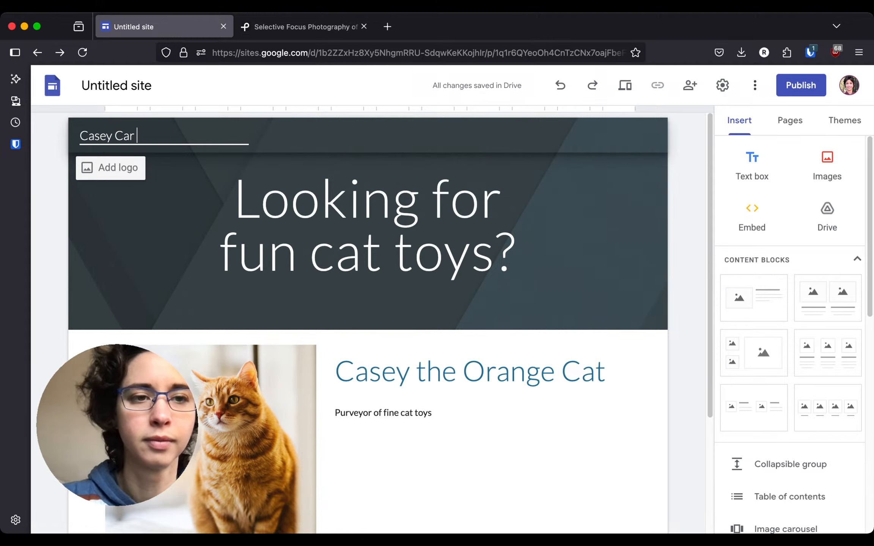
text(Toys)
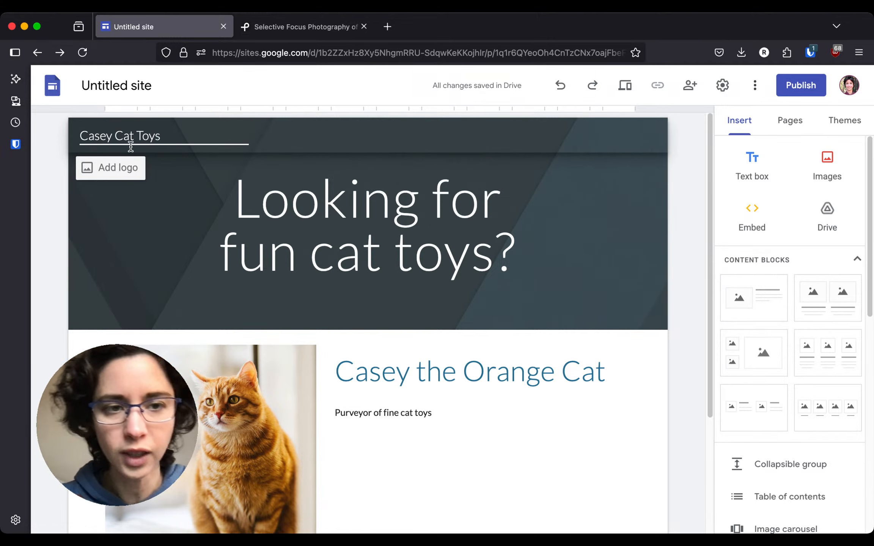
click(135, 214)
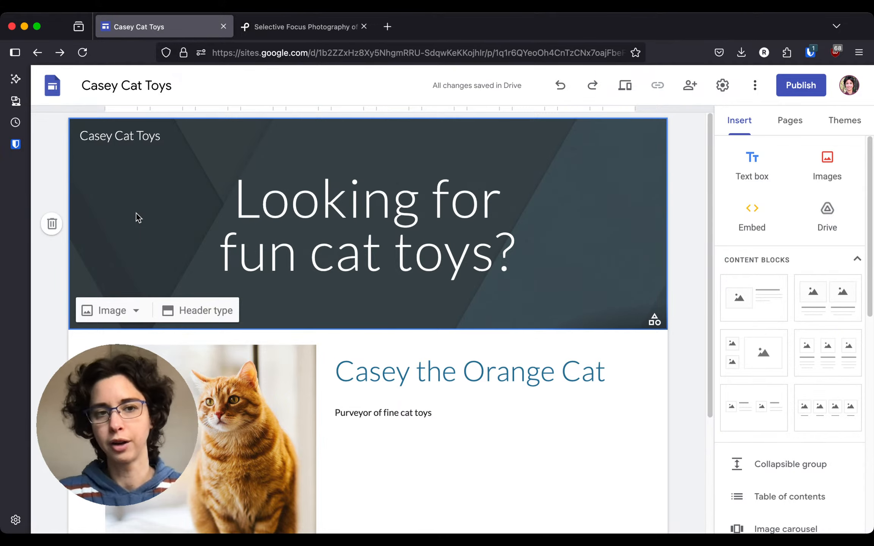
mouse_move(90, 131)
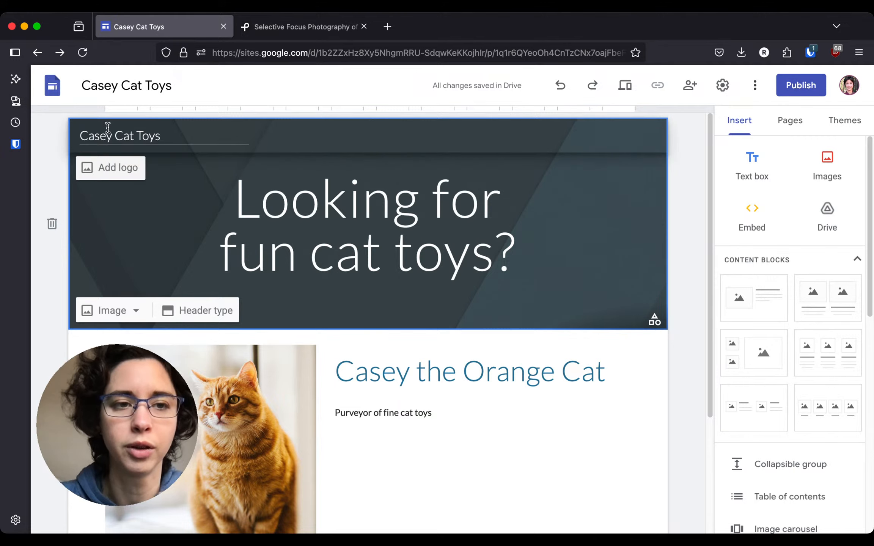
drag(90, 131, 162, 135)
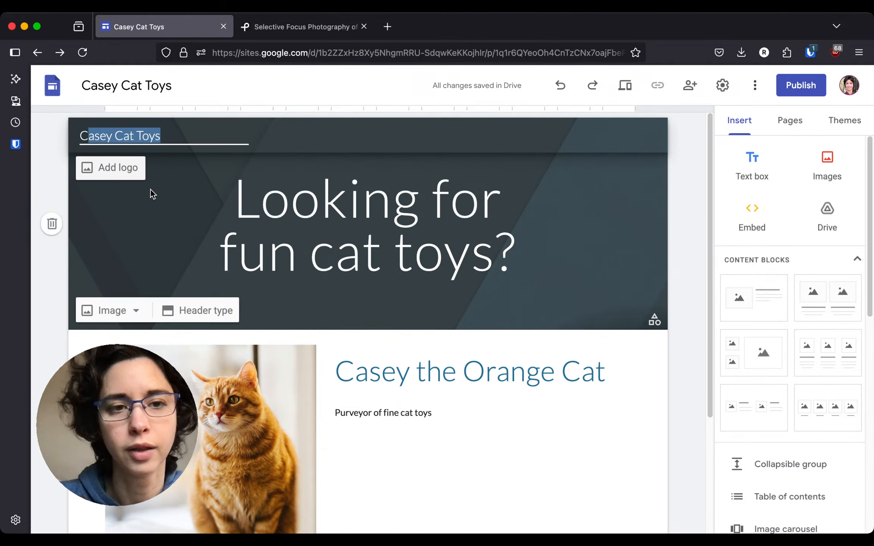
click(241, 194)
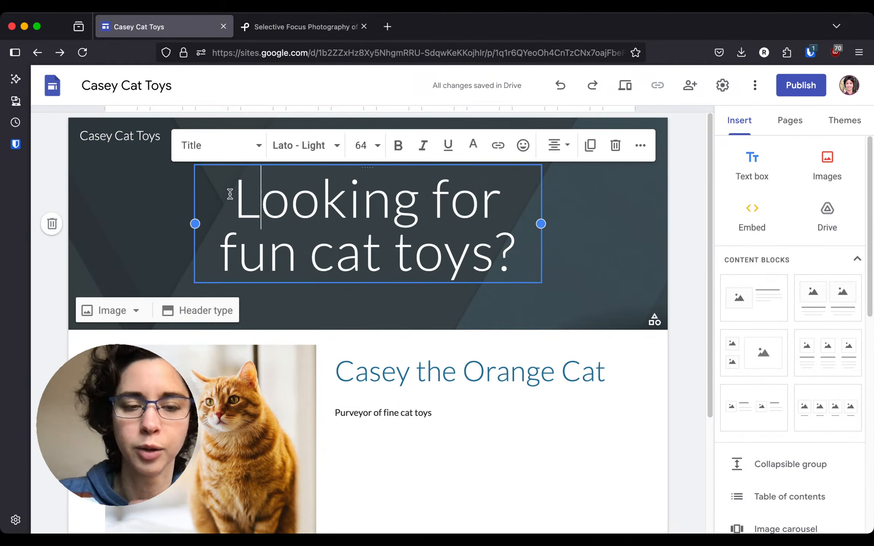
drag(241, 193, 518, 258)
click(518, 258)
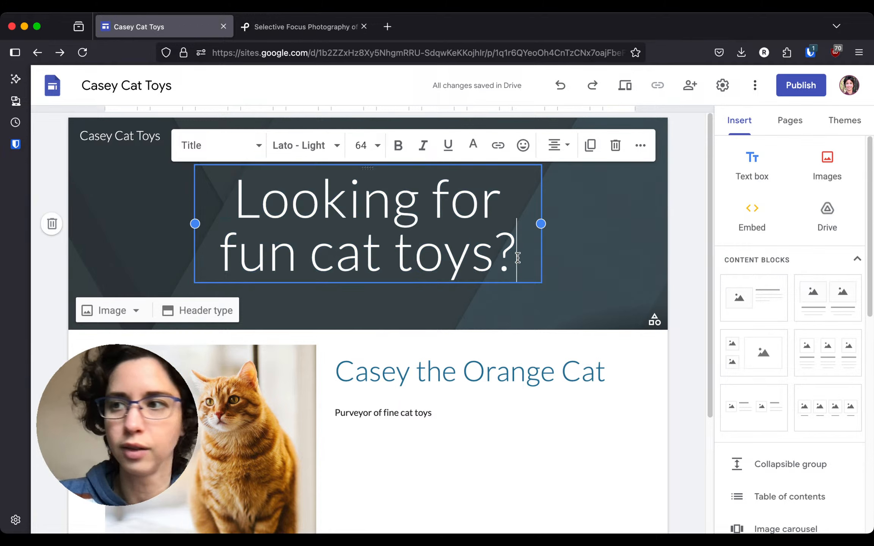
click(591, 273)
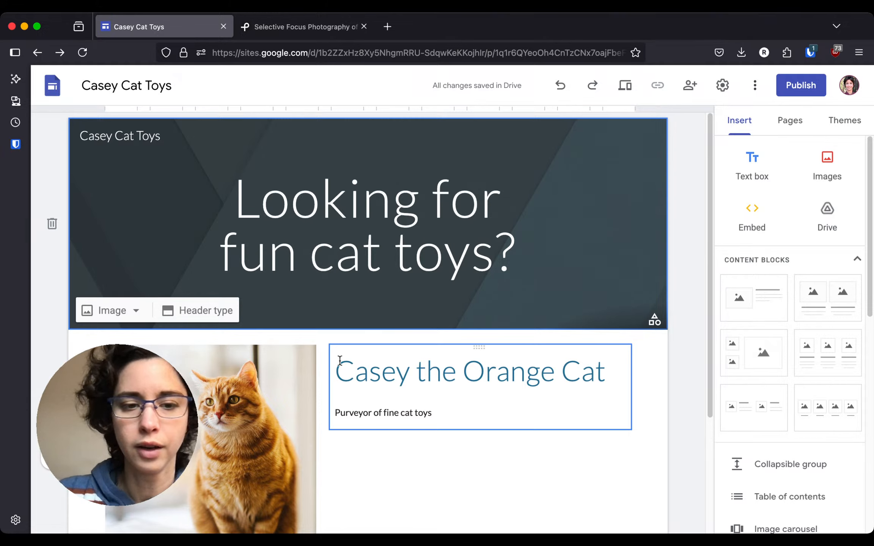
drag(340, 369, 427, 371)
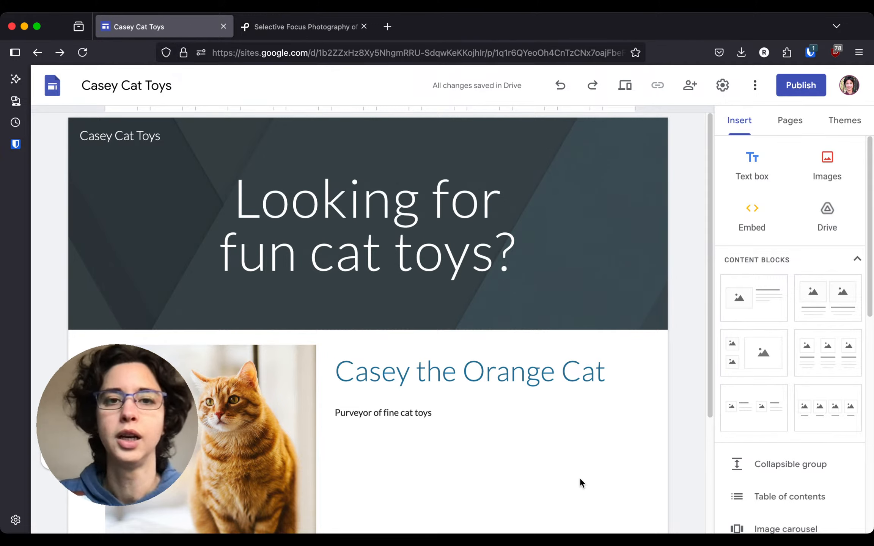
click(100, 209)
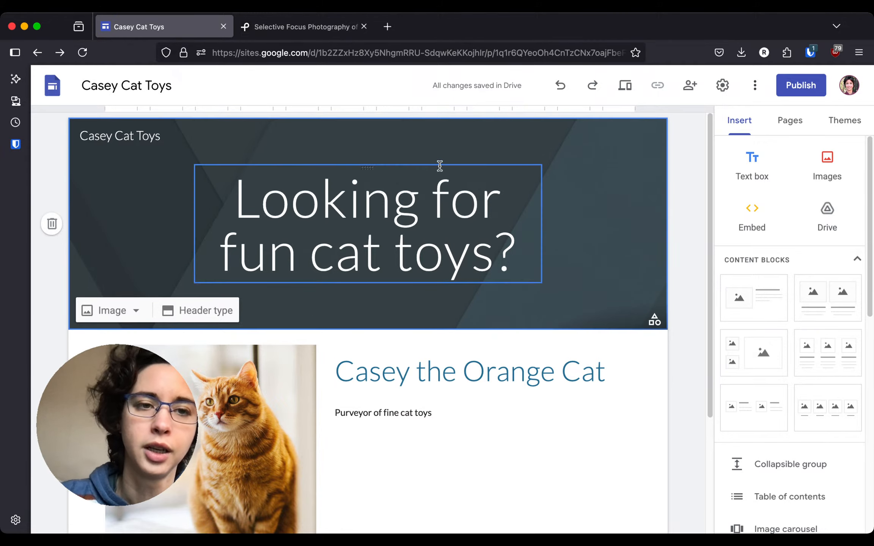
Switch to the Pexels page, close the open cat photo and search the photos for "cat toys"
click(293, 23)
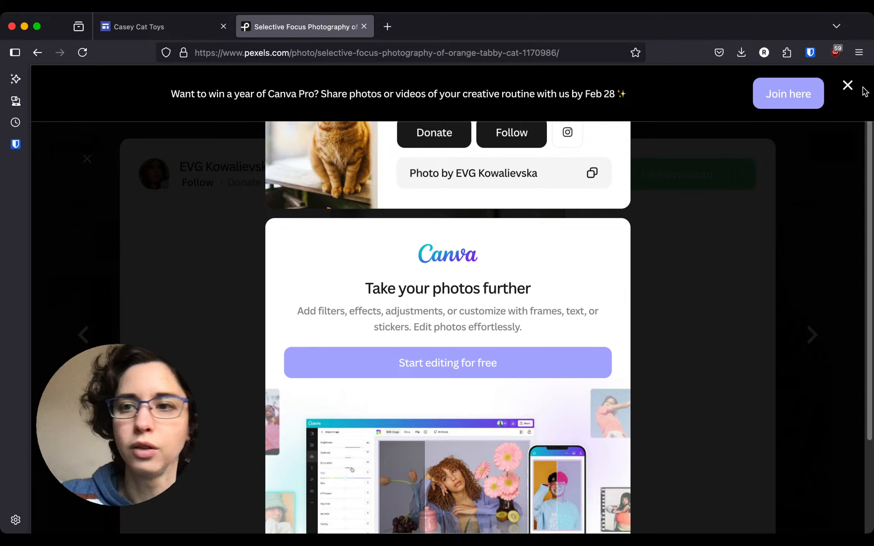
click(848, 85)
click(694, 163)
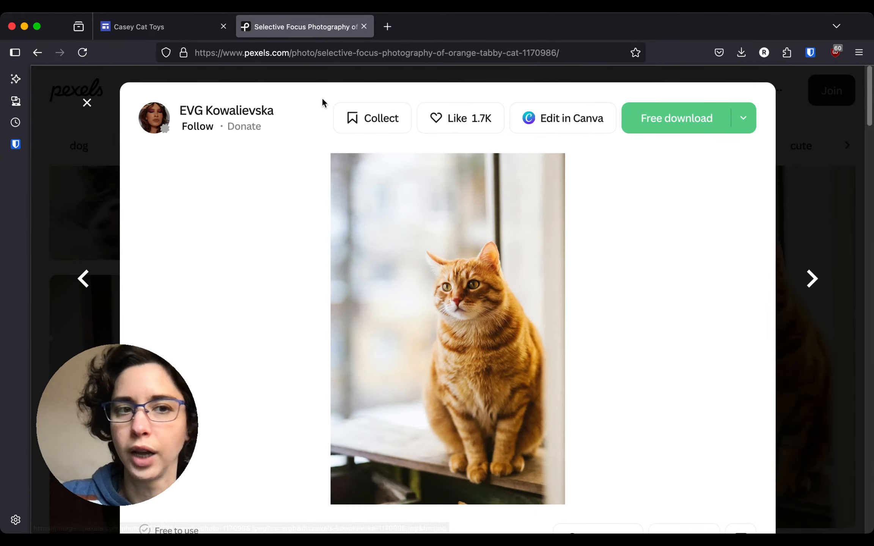
click(87, 102)
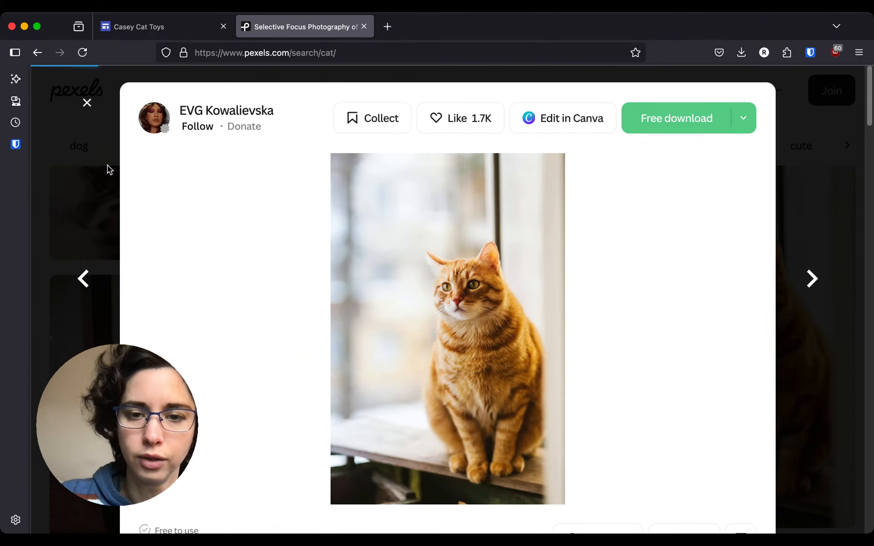
click(283, 90)
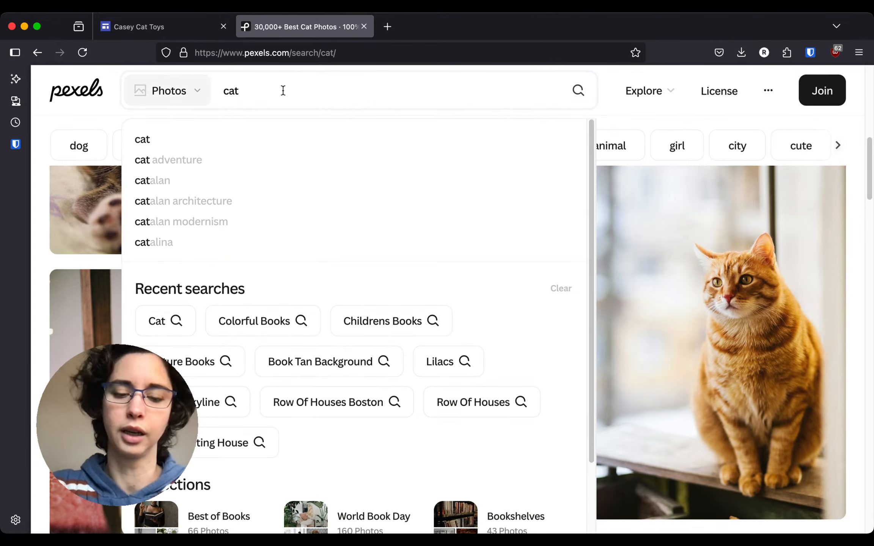
text(toys)
key(Return)
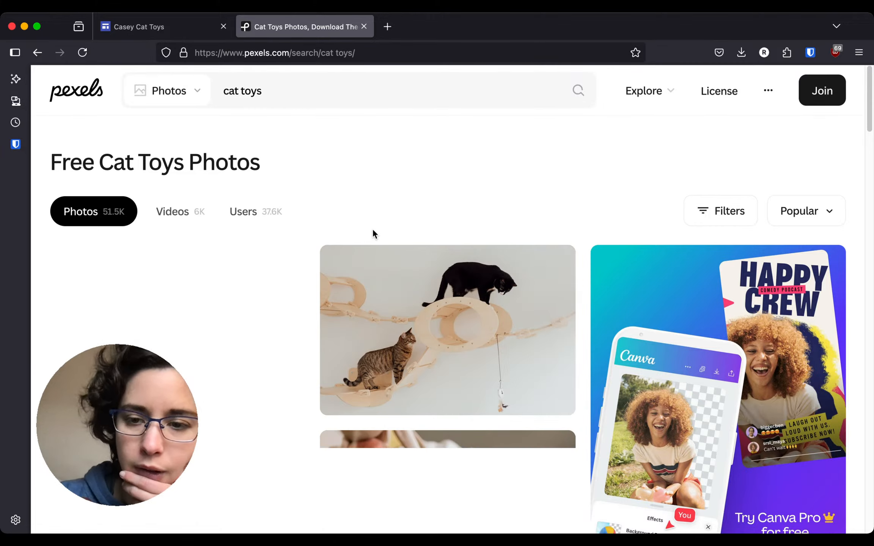
Download the free photo of two cats on a wooden wall-mounted playground from the search results
scroll(371, 230, down, 3)
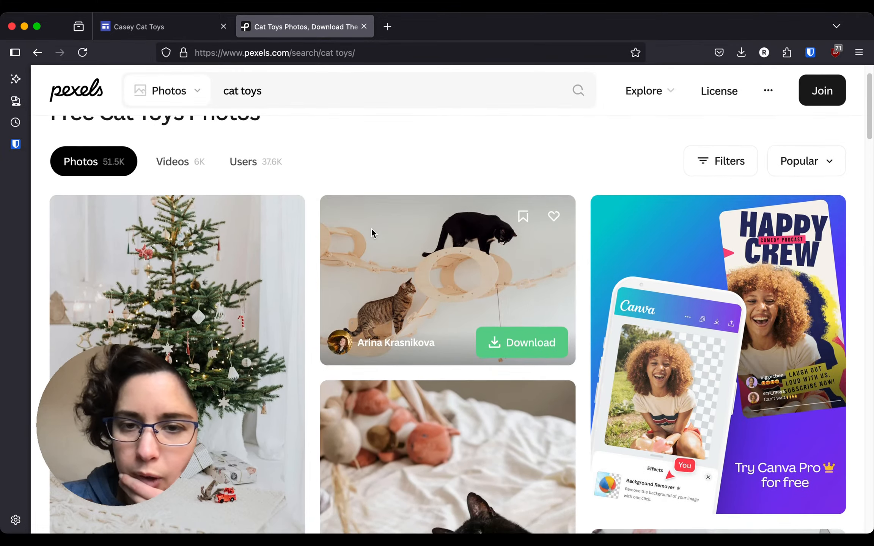
scroll(372, 229, down, 5)
scroll(372, 229, up, 2)
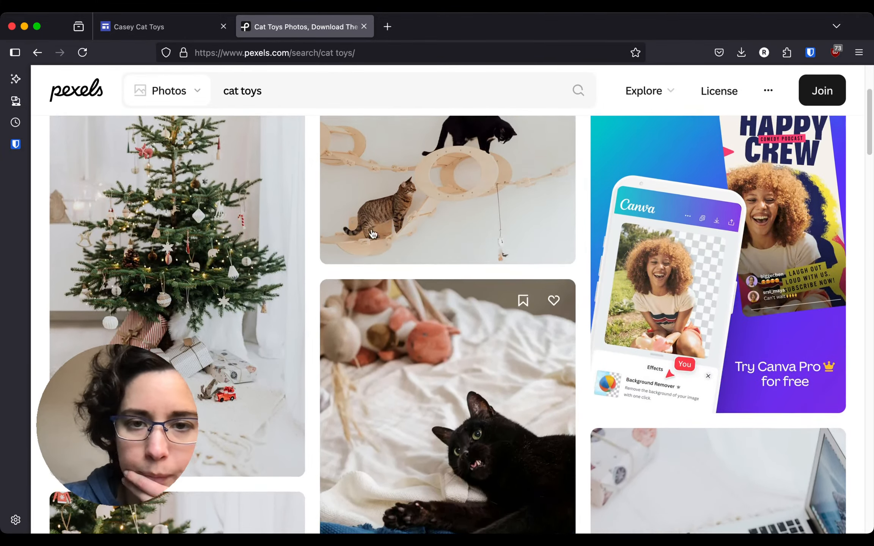
click(493, 175)
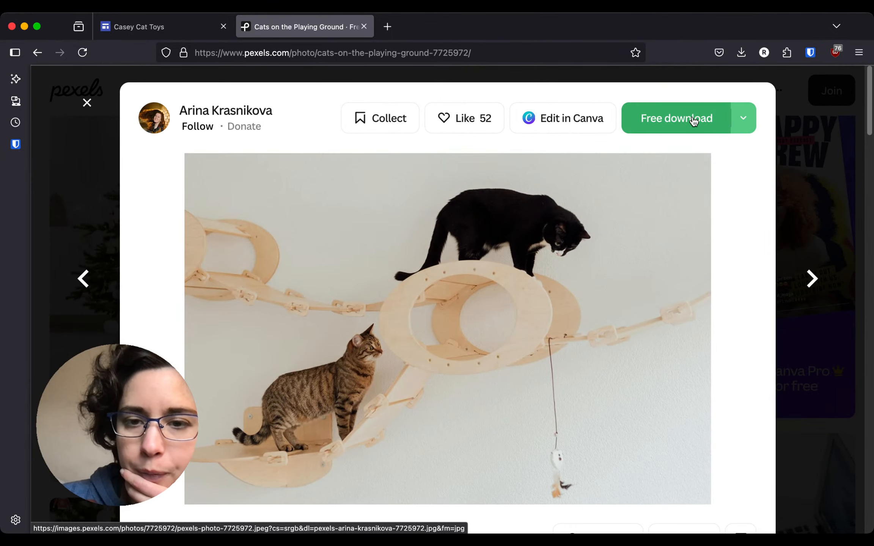
click(693, 120)
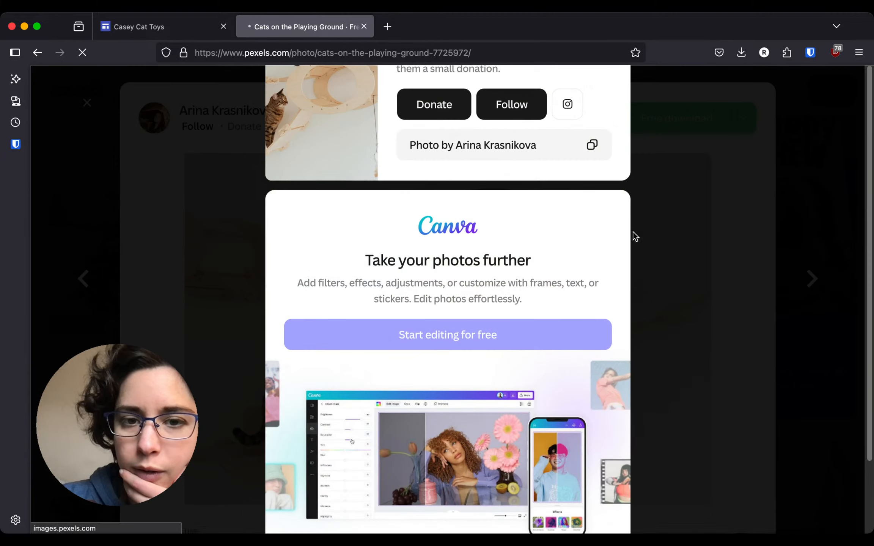
Return to the Google Sites editor and upload the downloaded cat playground photo as the header's background image
click(166, 28)
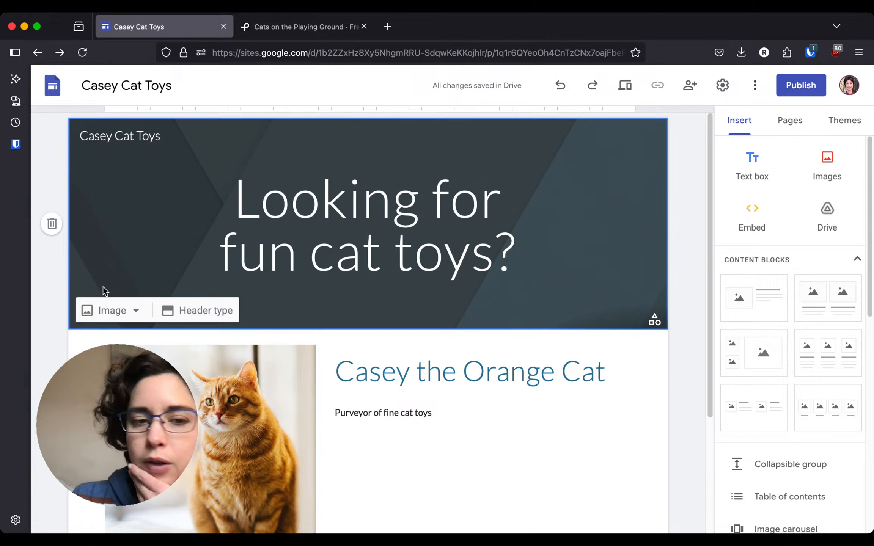
click(116, 311)
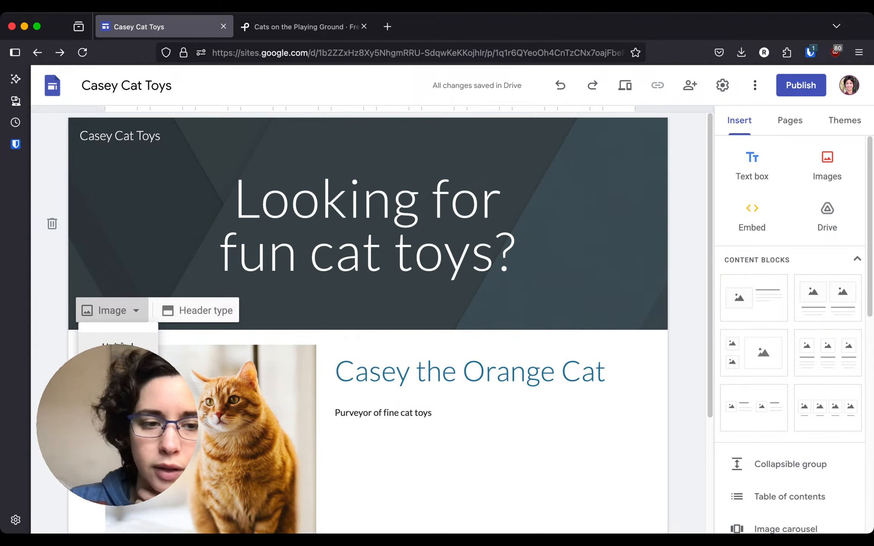
click(120, 345)
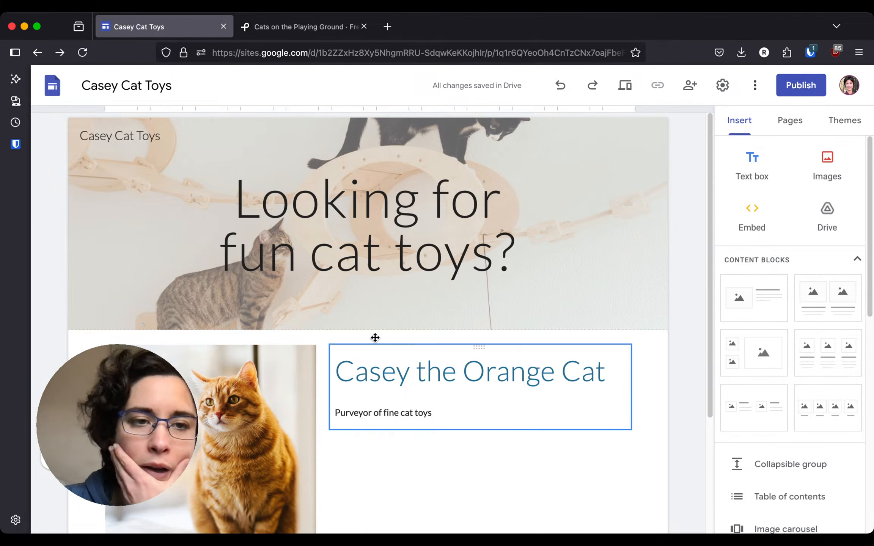
scroll(326, 353, down, 3)
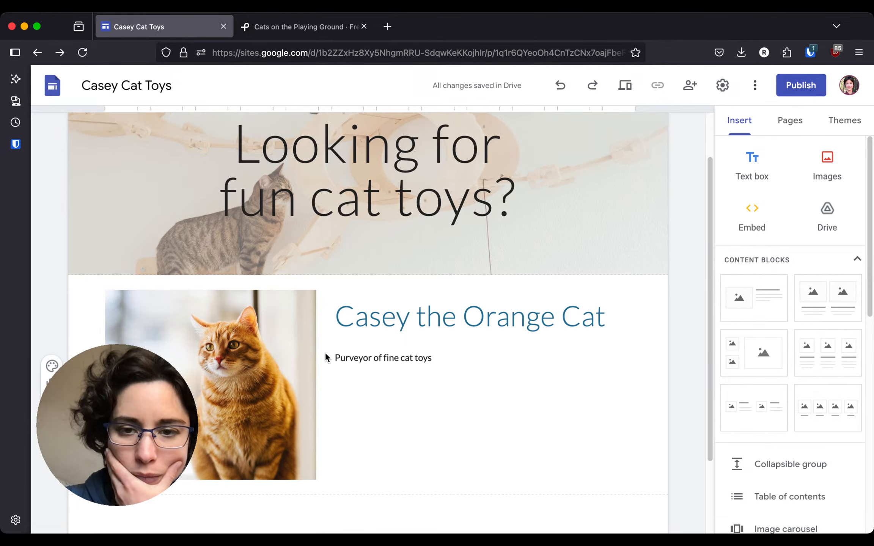
scroll(325, 353, up, 3)
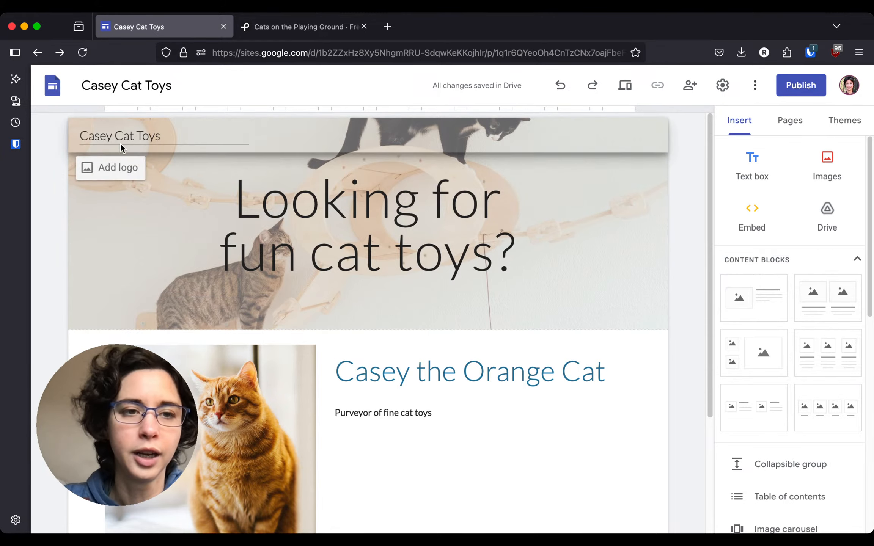
click(116, 134)
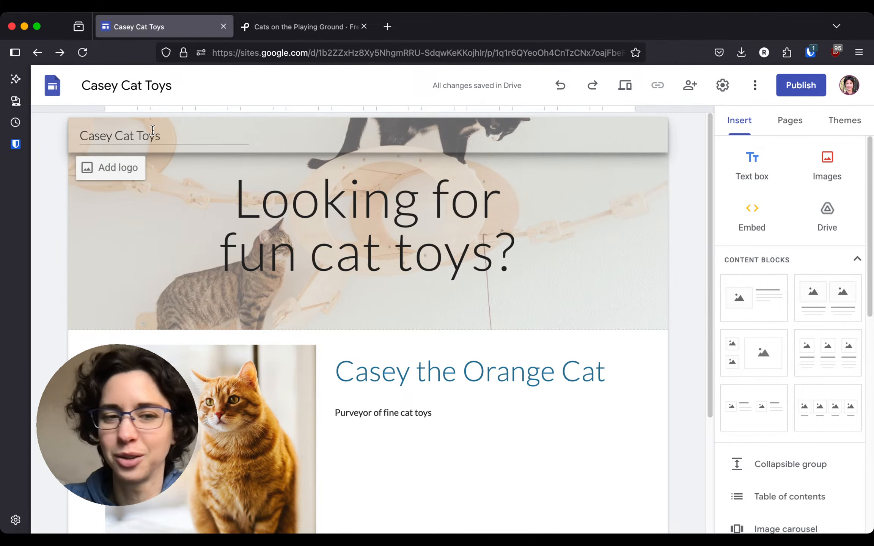
click(347, 248)
click(315, 257)
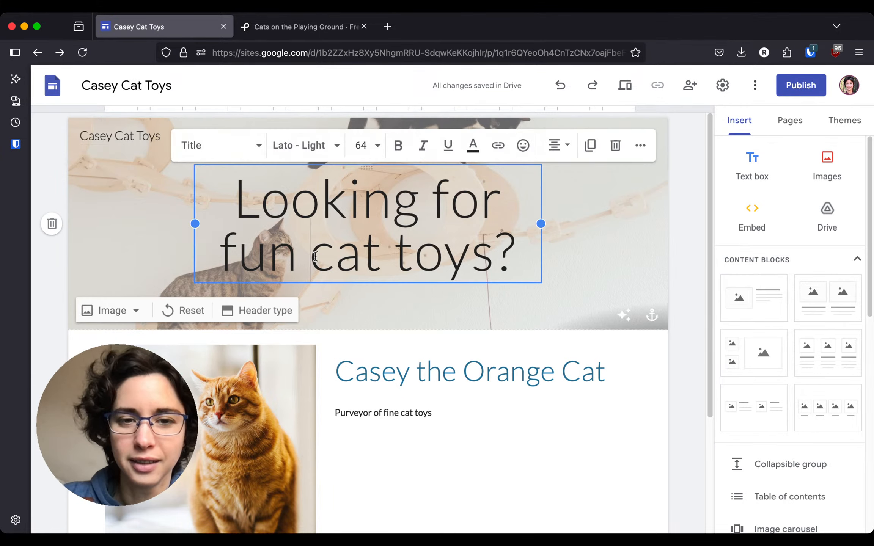
drag(315, 256, 486, 257)
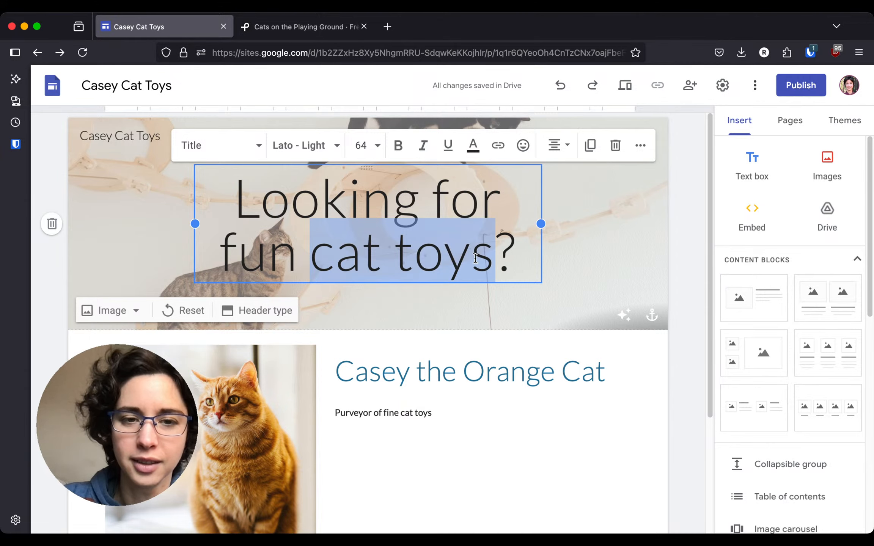
double_click(224, 250)
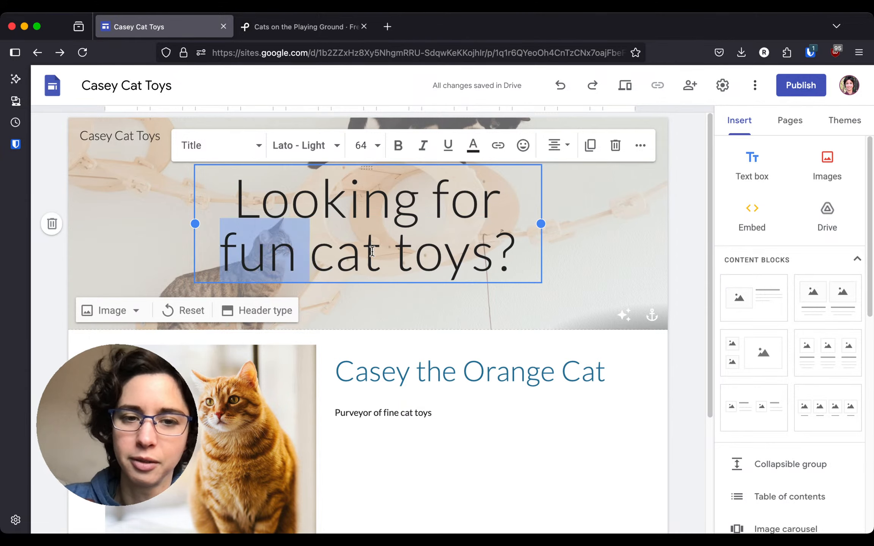
drag(372, 252, 484, 258)
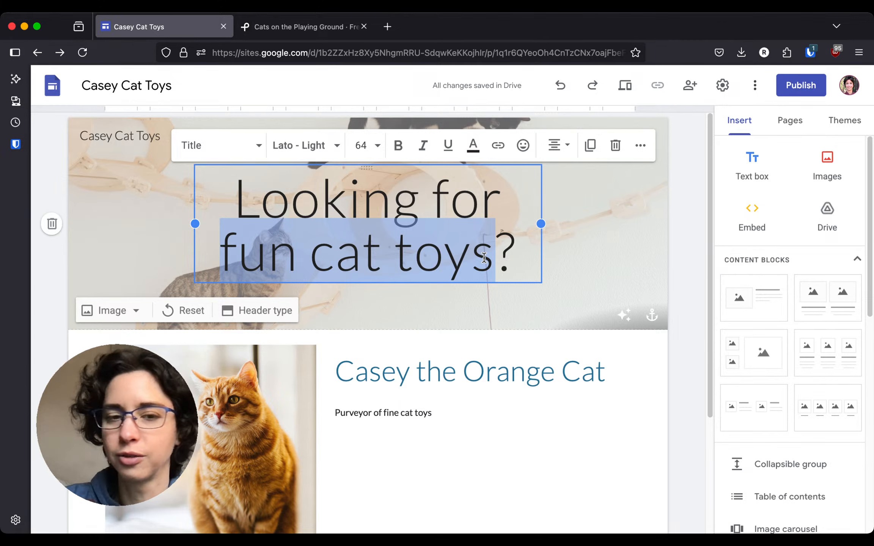
click(487, 377)
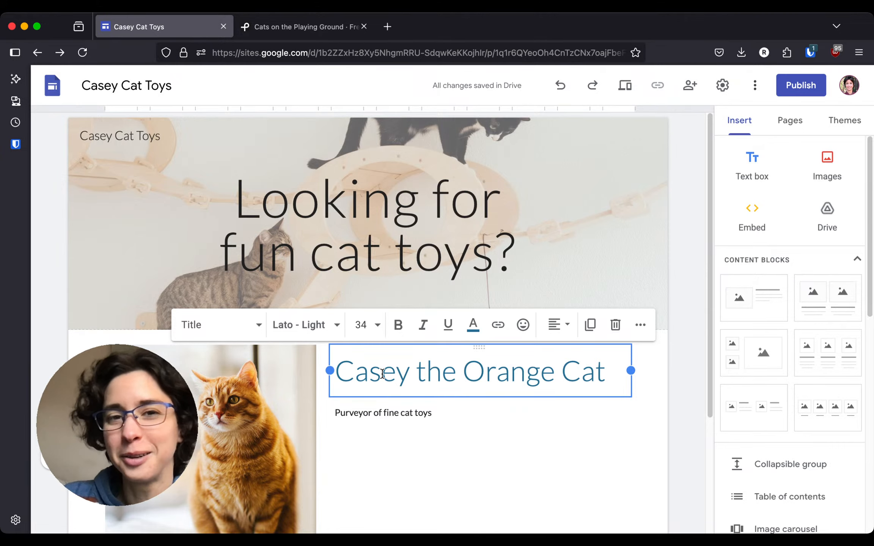
drag(336, 376, 611, 375)
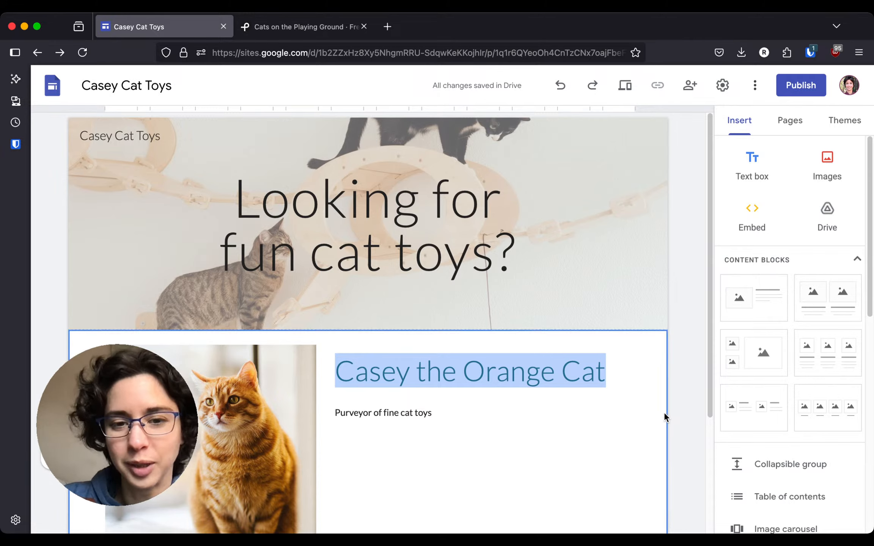
click(585, 365)
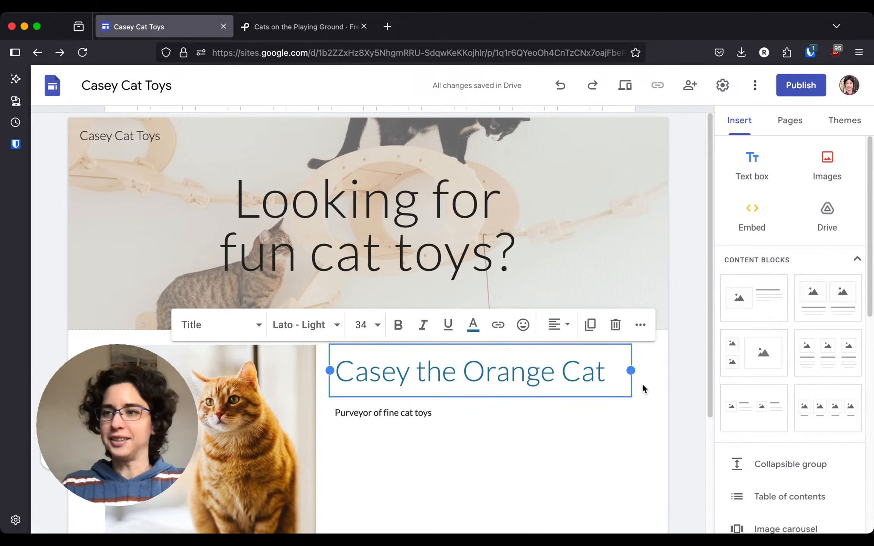
click(670, 380)
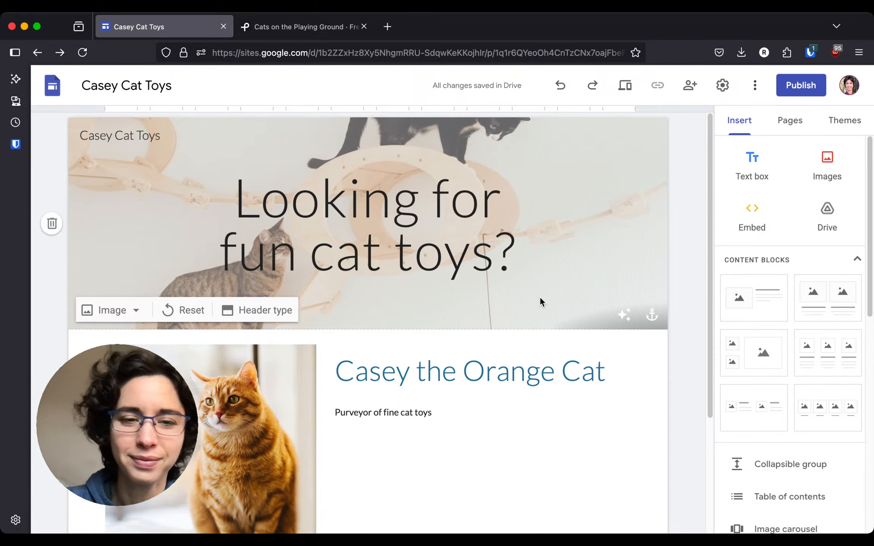
scroll(539, 297, down, 3)
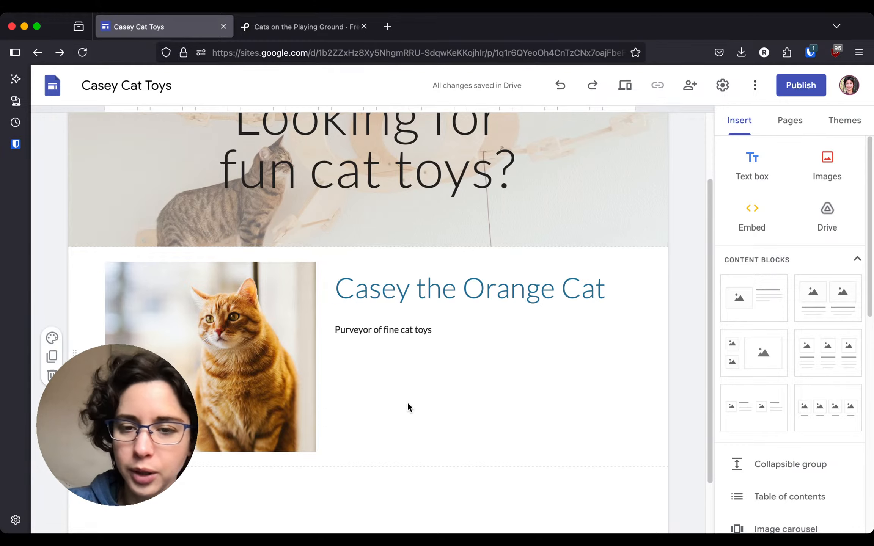
scroll(408, 407, up, 2)
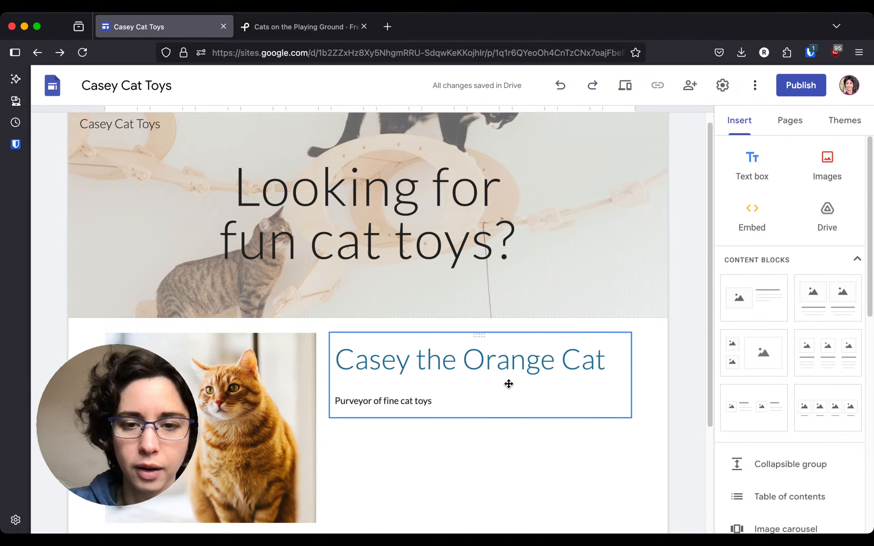
scroll(626, 257, up, 1)
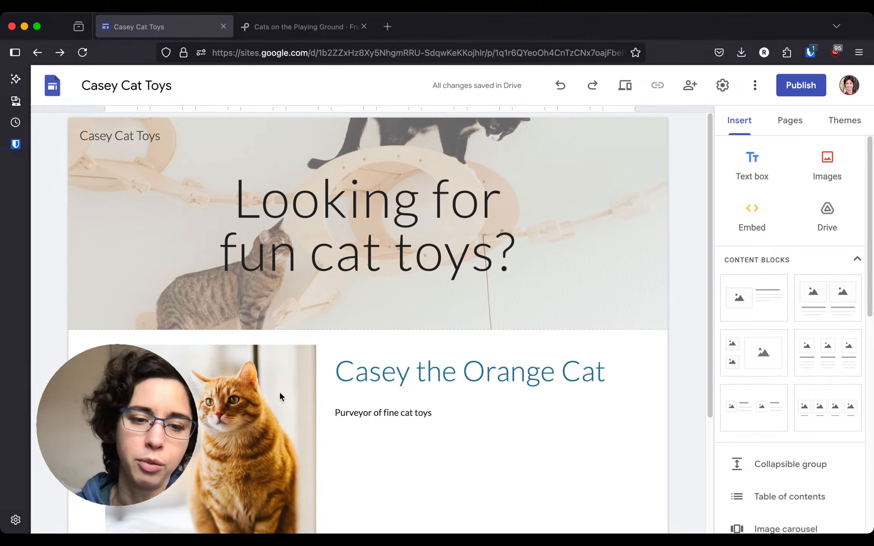
Add a text box below the cat photo section with the line "My blog post here" followed by three lines reading "Text"
scroll(444, 414, down, 4)
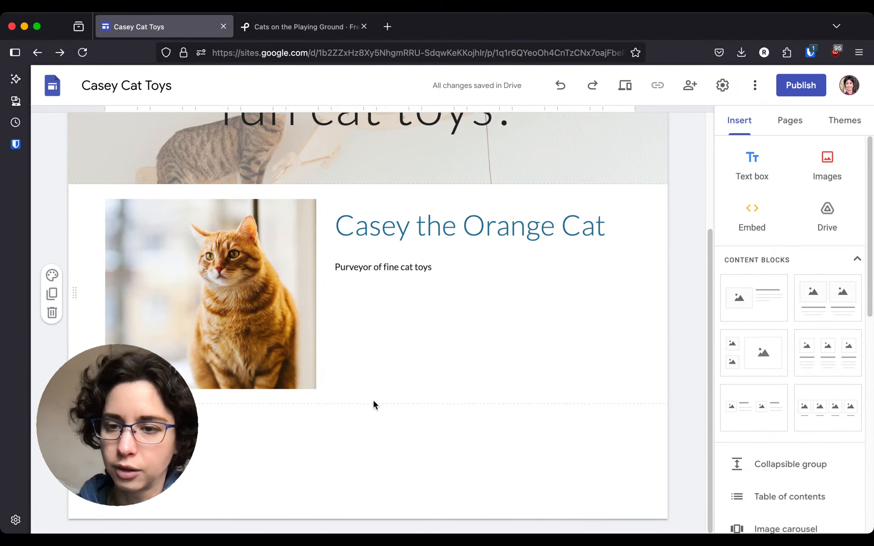
click(751, 164)
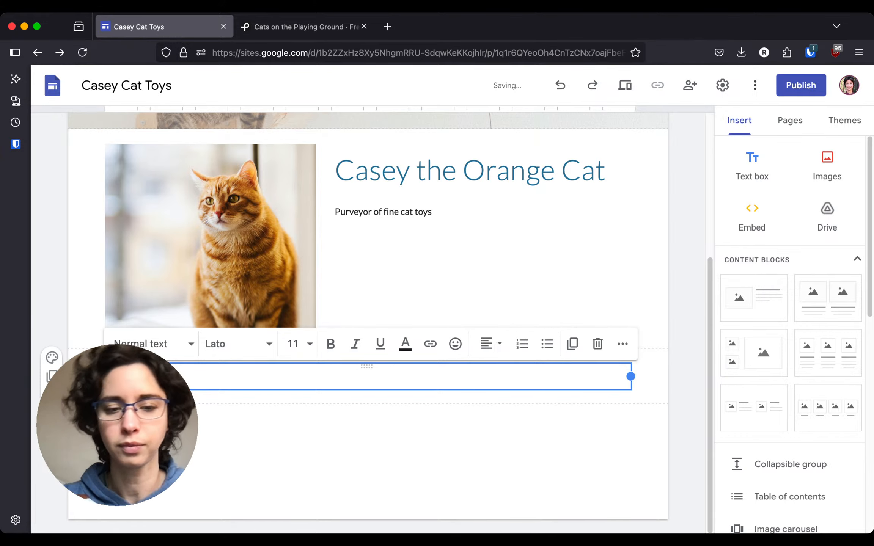
click(244, 473)
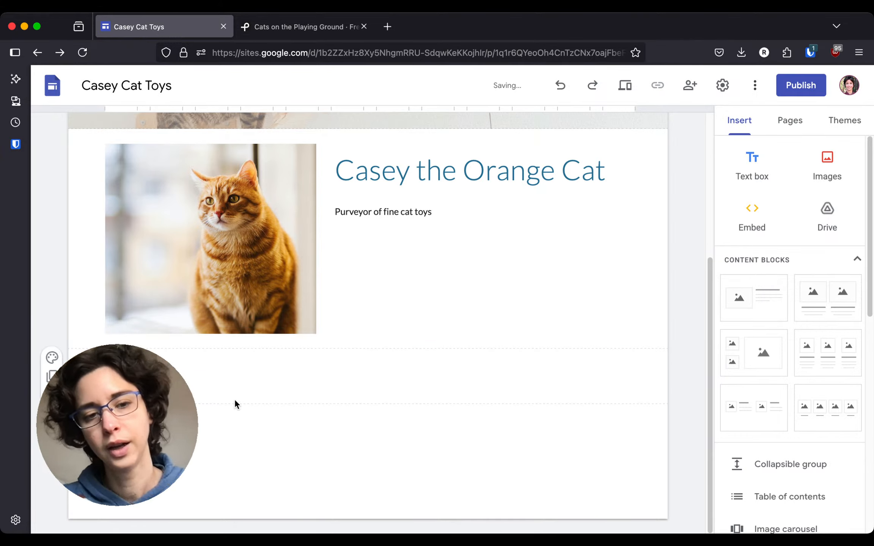
click(217, 375)
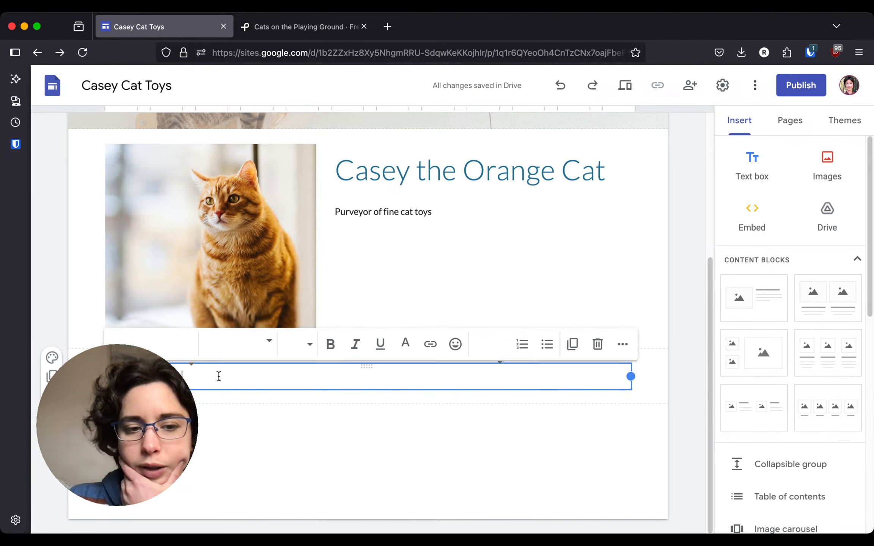
key(Return)
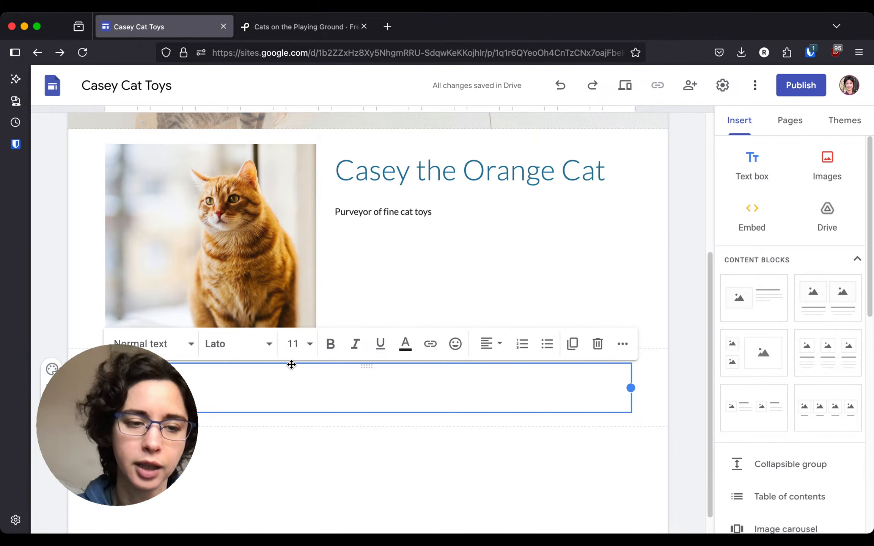
key(Return)
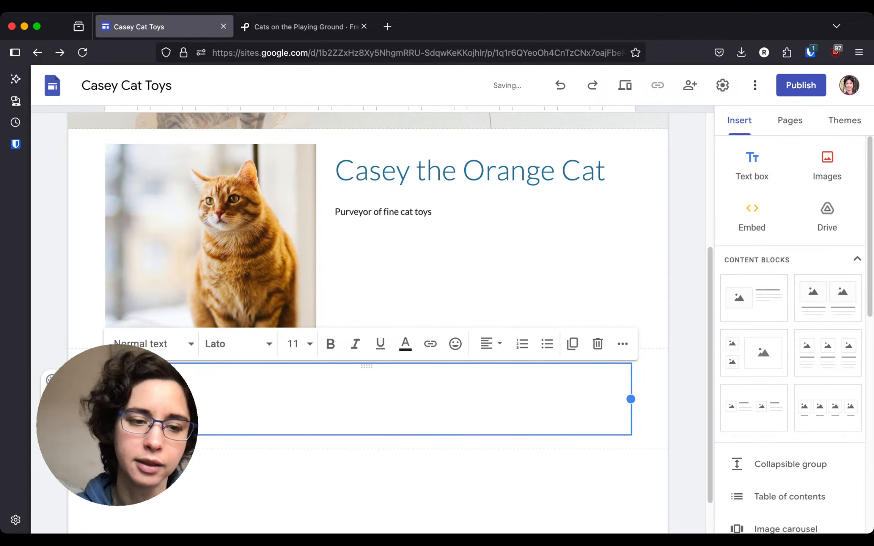
key(Return)
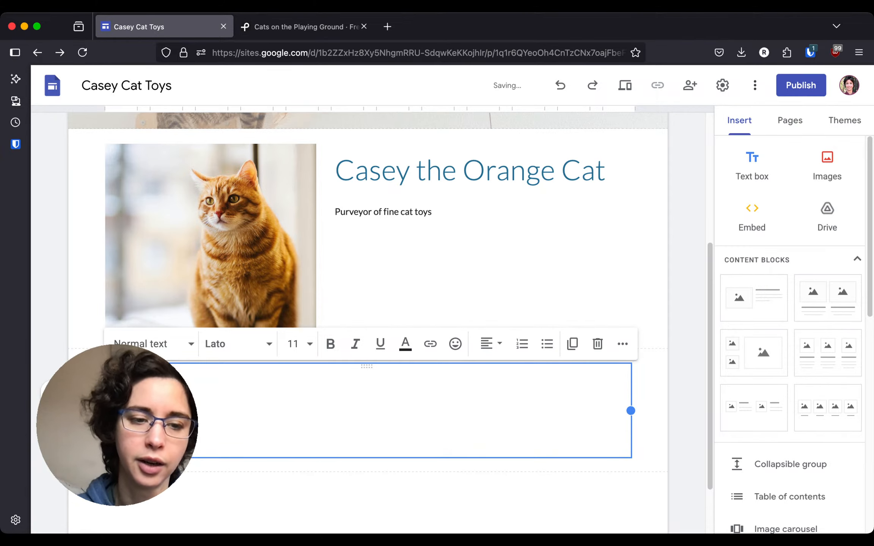
click(224, 474)
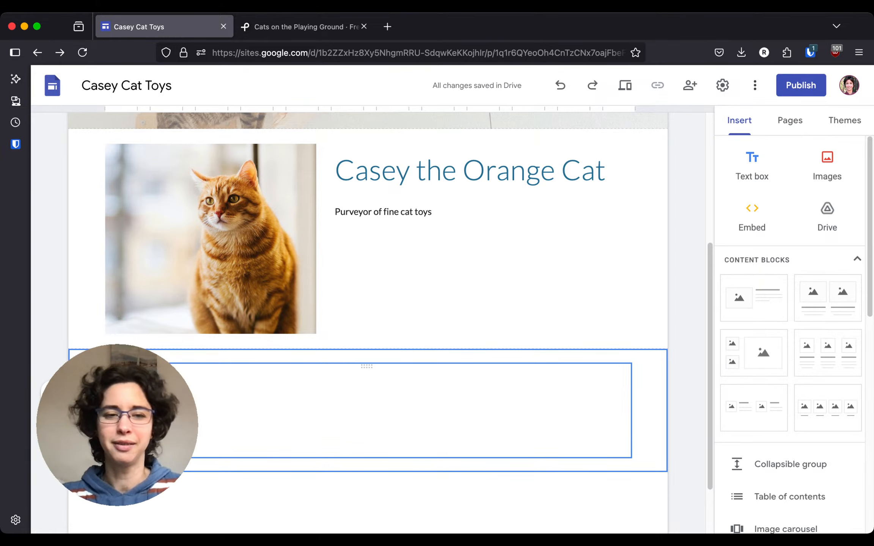
click(186, 411)
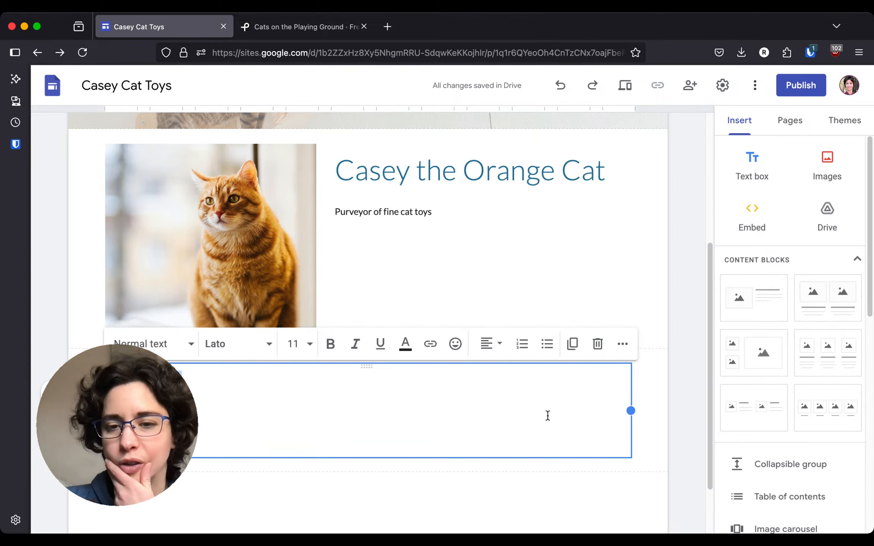
click(647, 395)
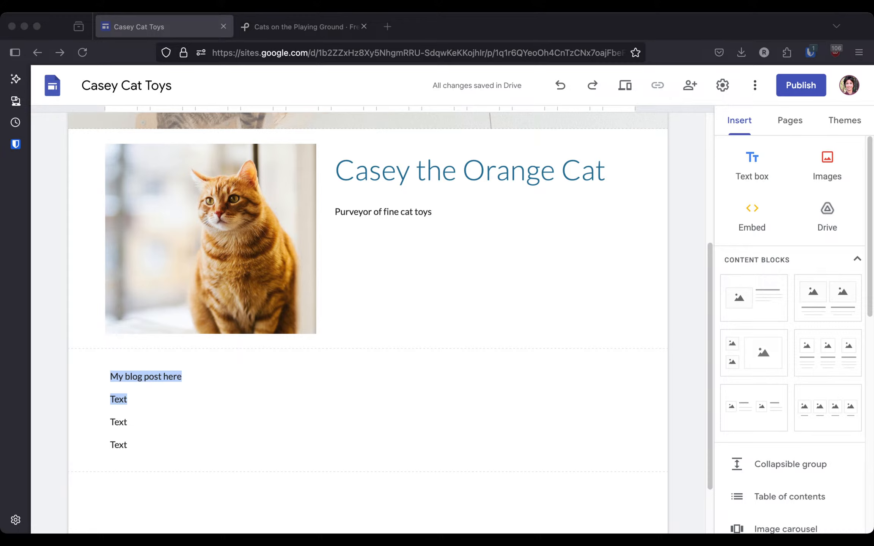
click(179, 383)
click(126, 405)
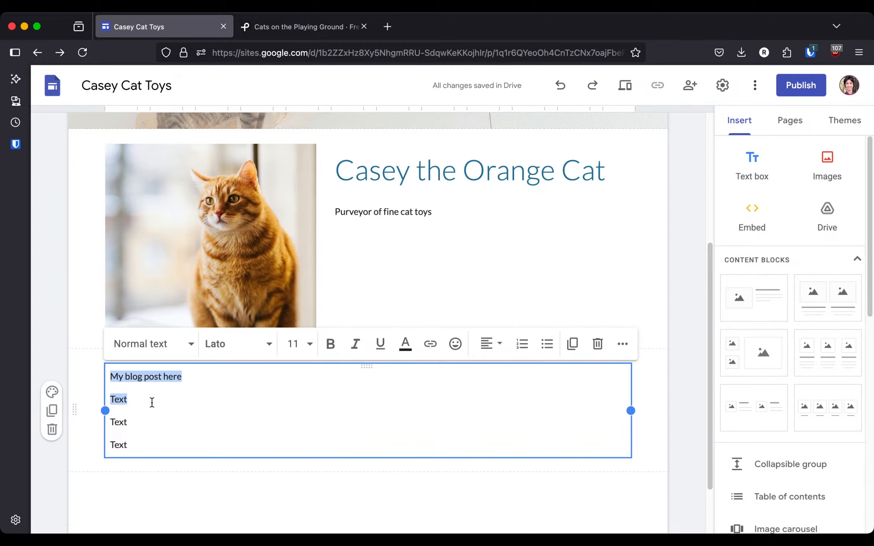
click(123, 435)
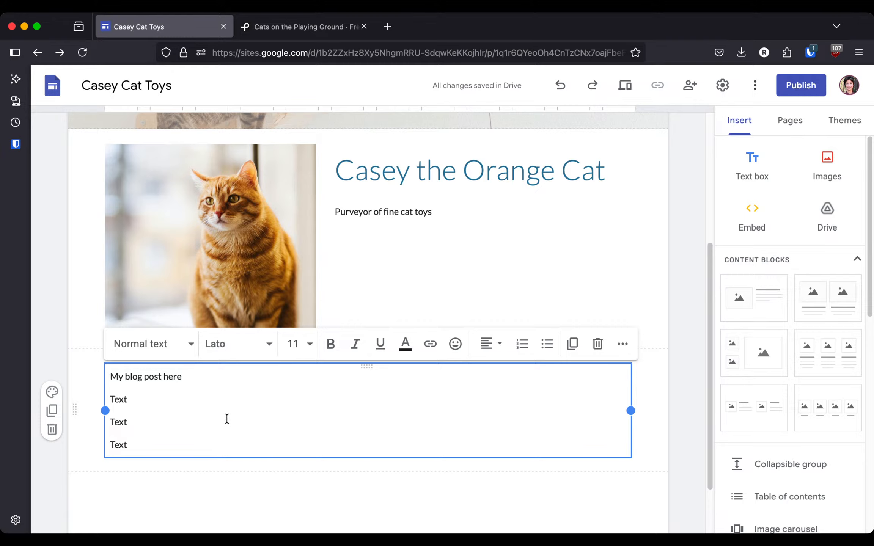
click(200, 464)
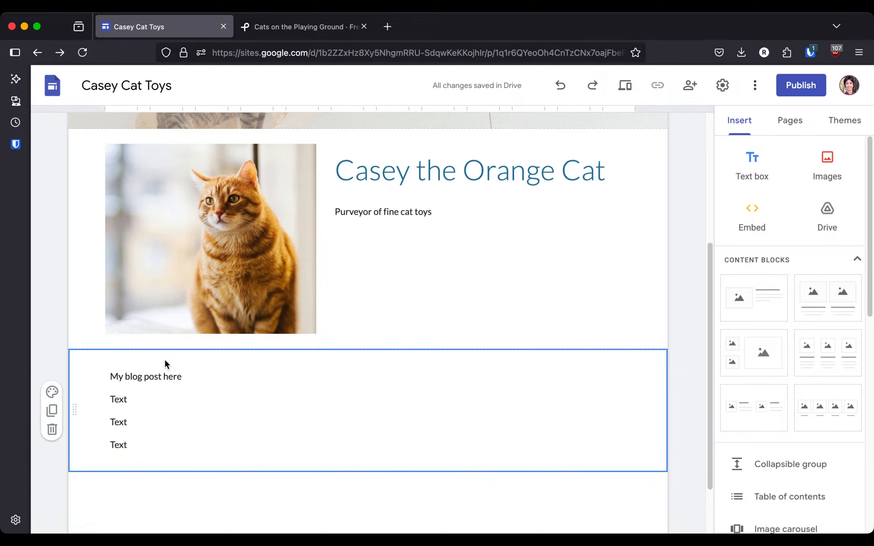
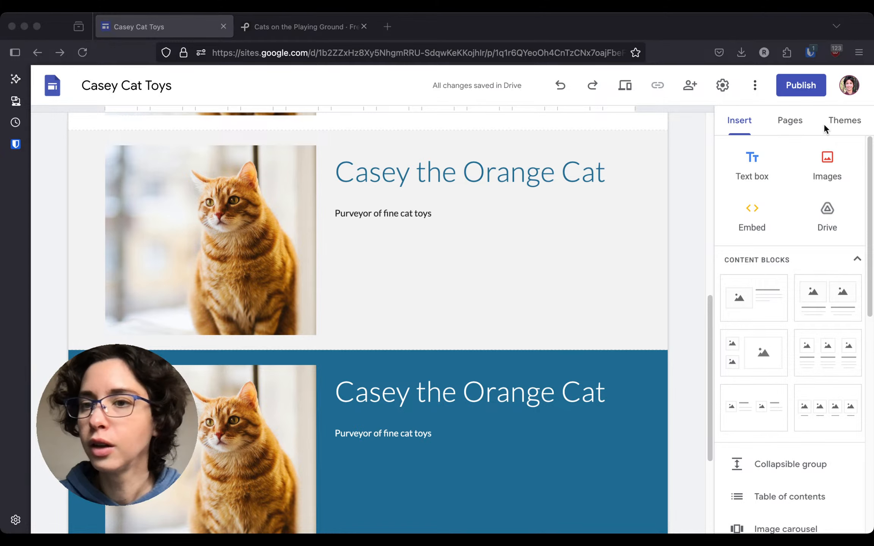
Try the pink and green colors of the Simple theme, and settle on purple
click(847, 125)
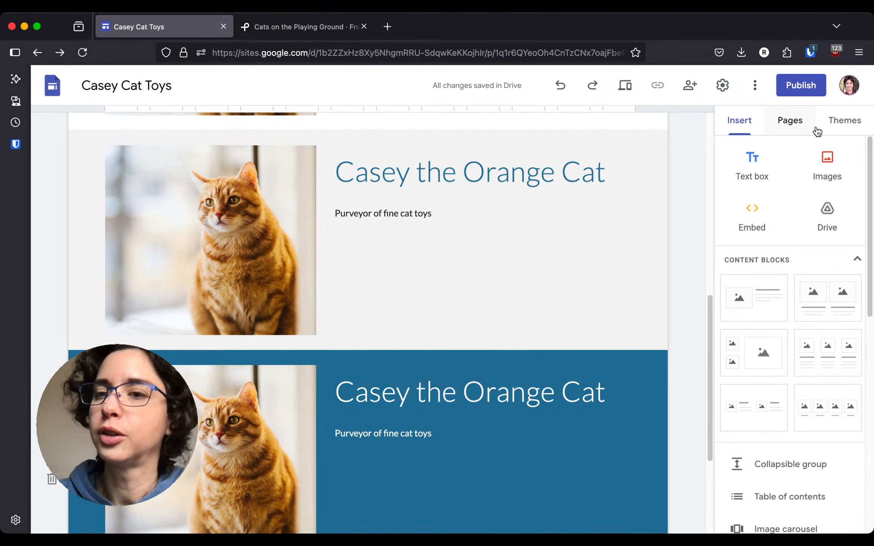
click(844, 124)
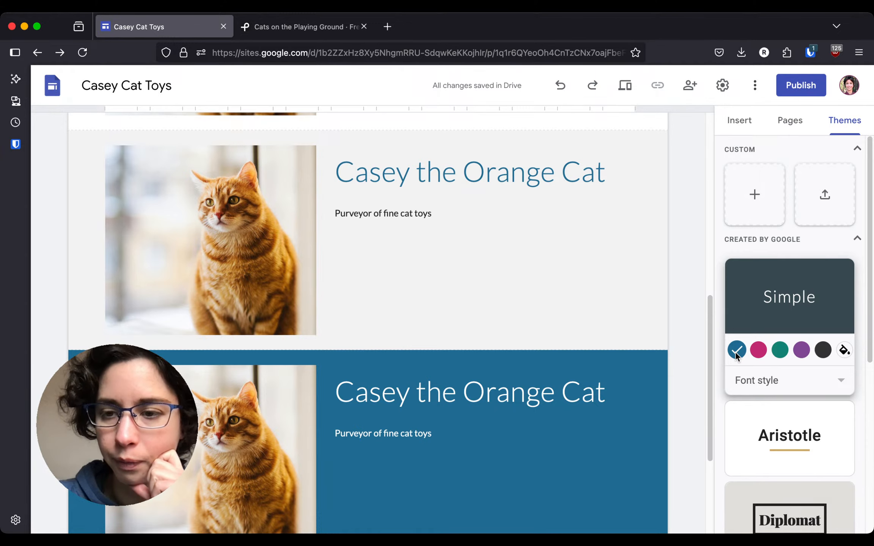
click(760, 351)
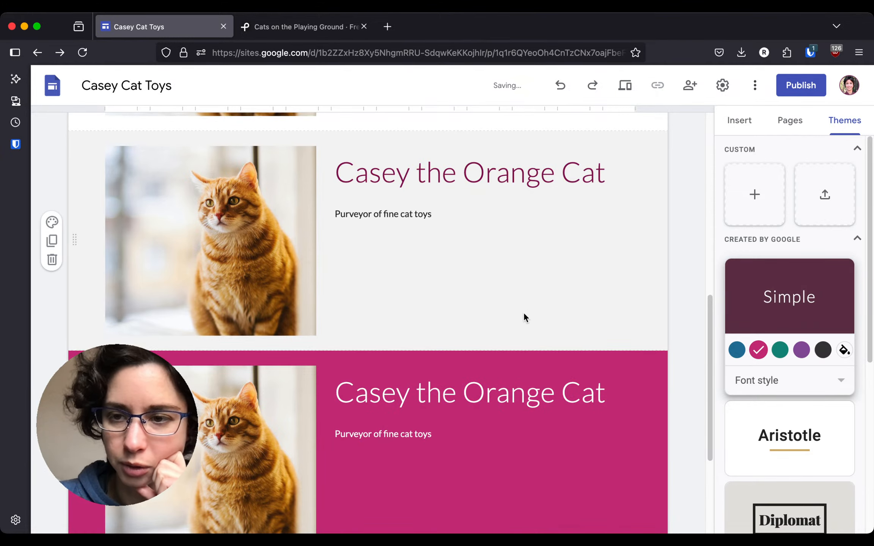
scroll(524, 312, up, 2)
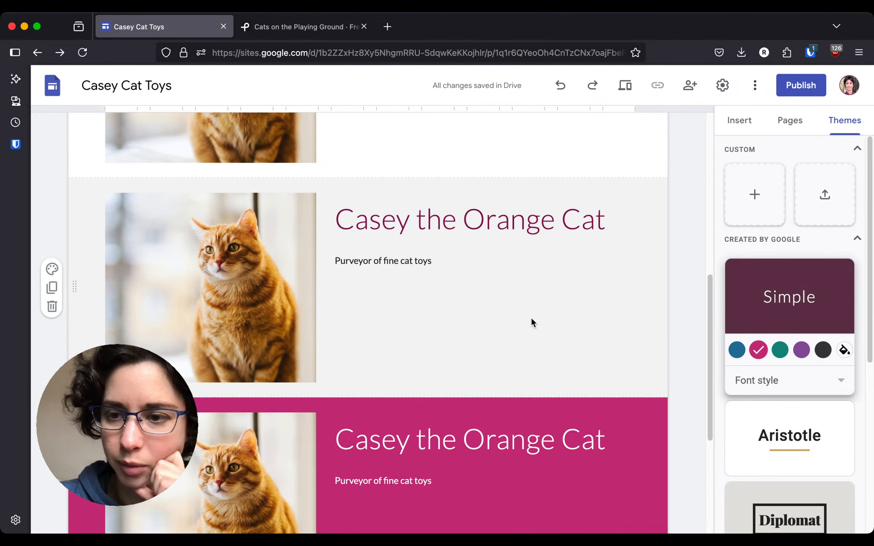
click(779, 354)
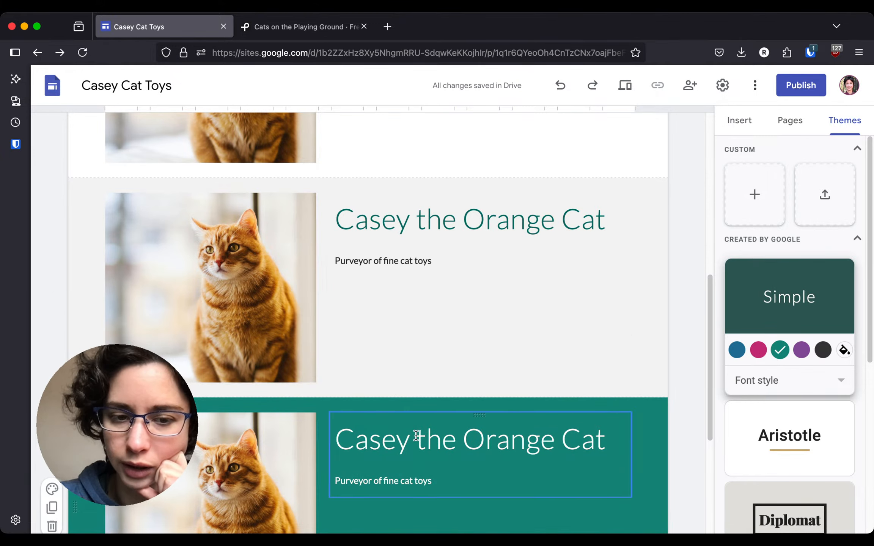
click(804, 349)
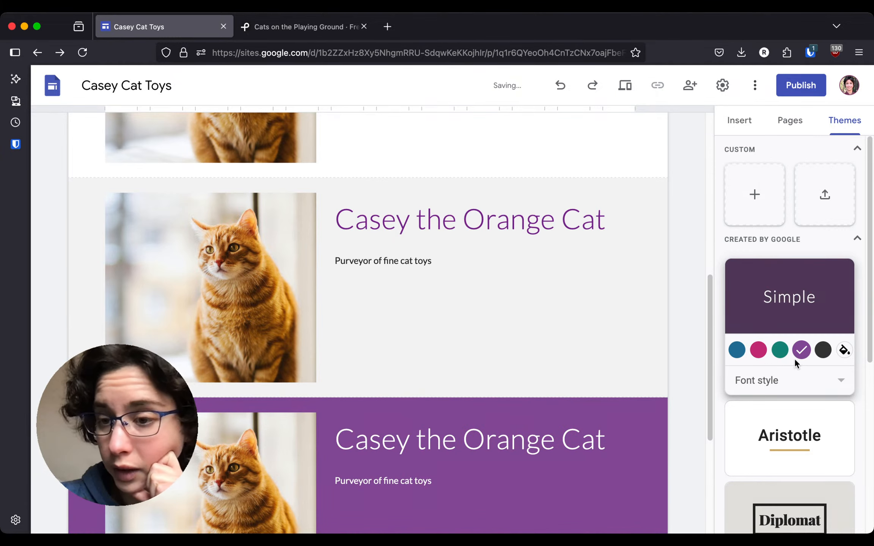
Try the Classic and Heavy font styles on the Simple theme, and return to Light
click(821, 386)
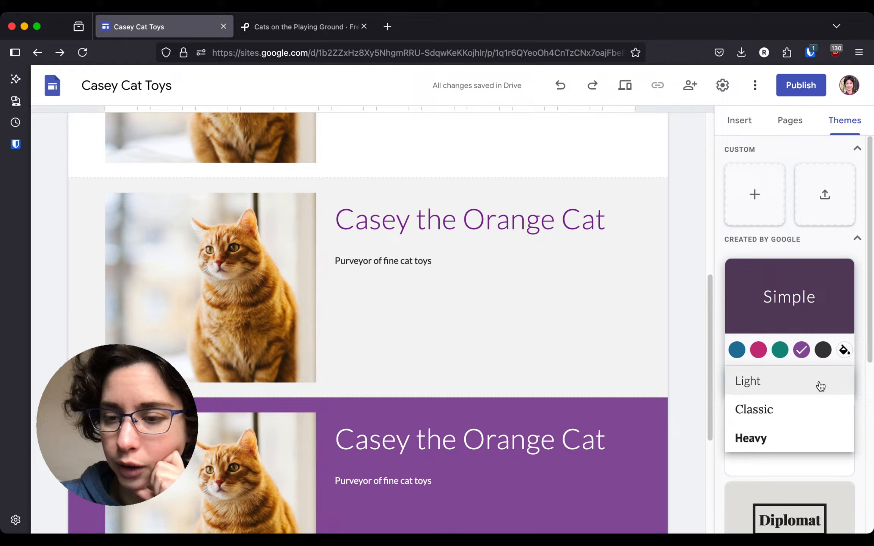
click(759, 410)
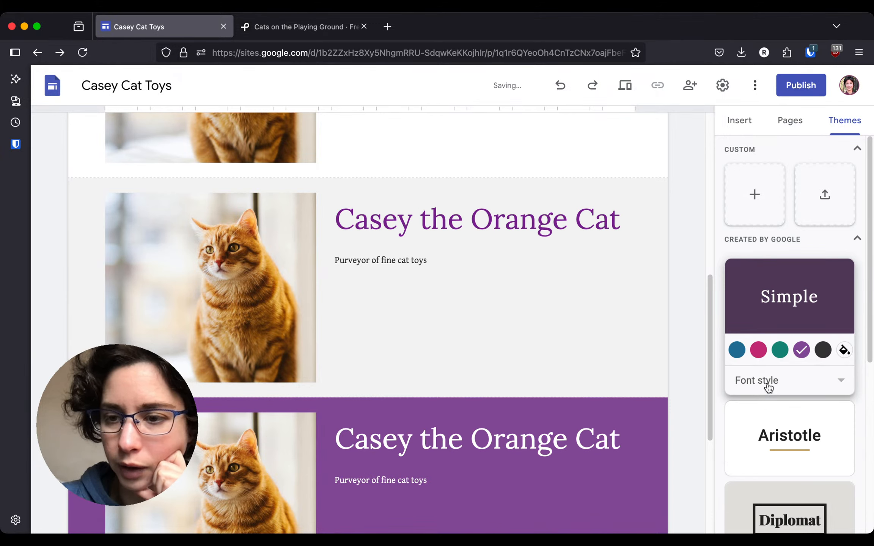
click(768, 387)
click(771, 412)
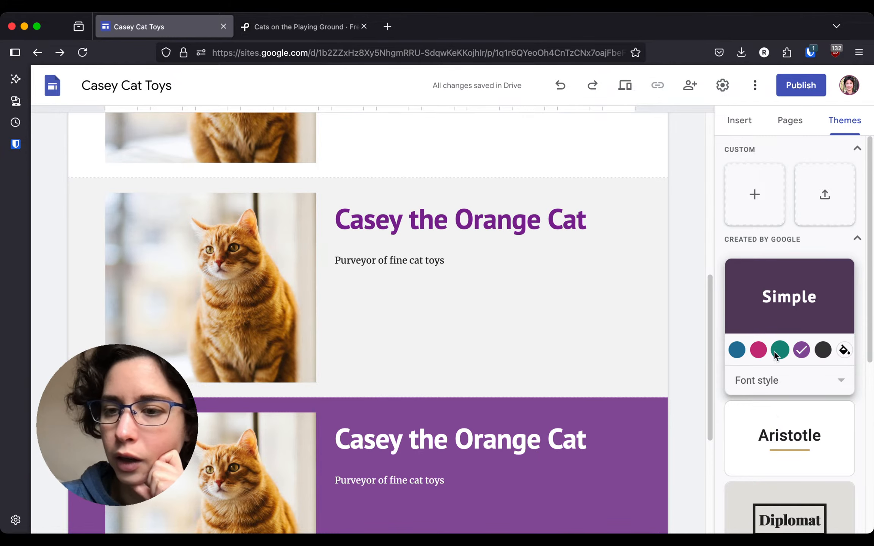
click(774, 383)
click(771, 334)
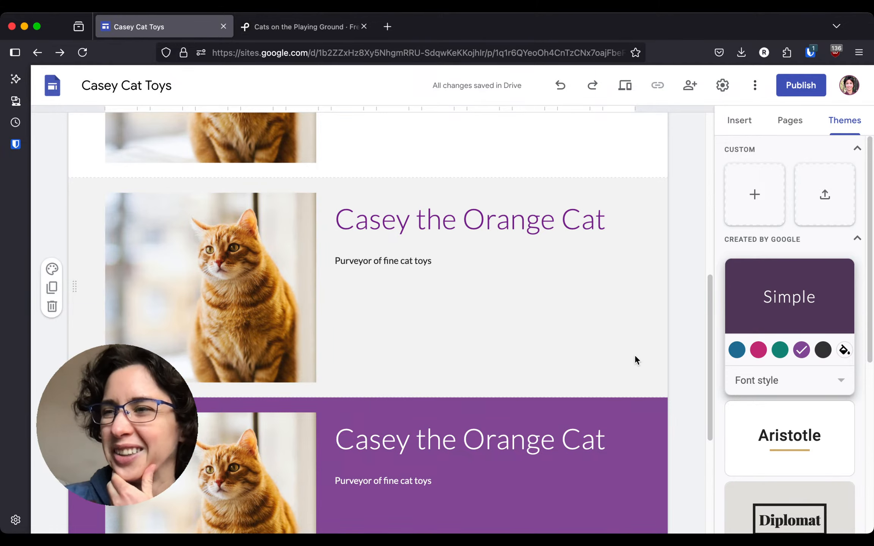
Start a new custom theme named "Cat" without a logo or banner image, and continue to its color choices
click(753, 195)
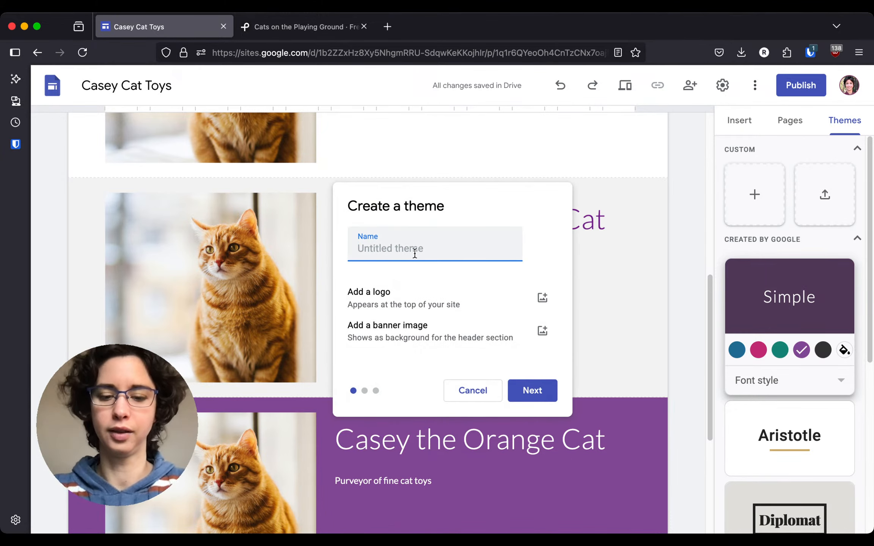
text(Cat)
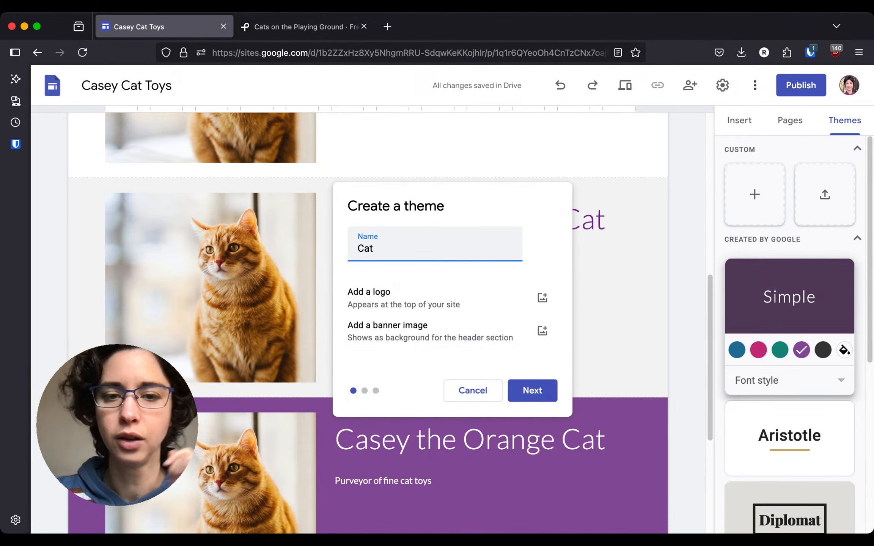
click(522, 393)
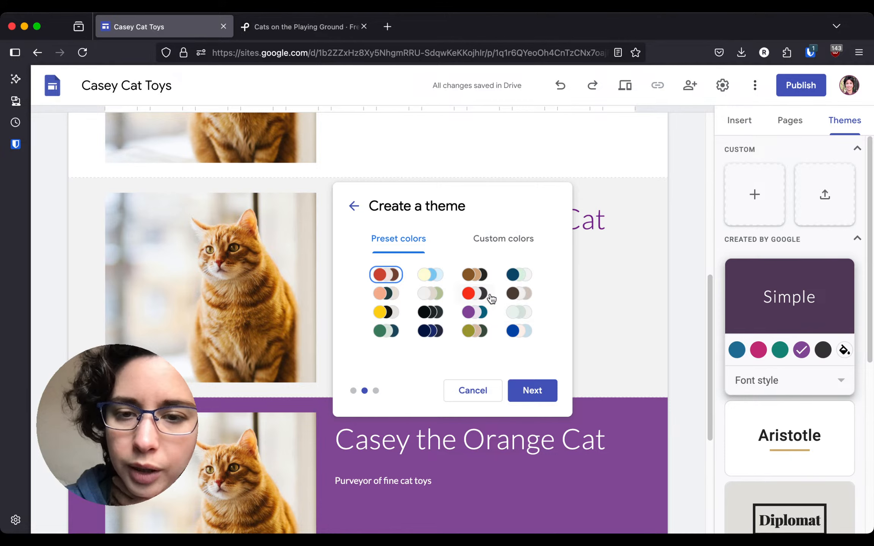
Switch the theme to custom colors and set the first color to #C8954B, sampled from the orange cat's fur
click(509, 248)
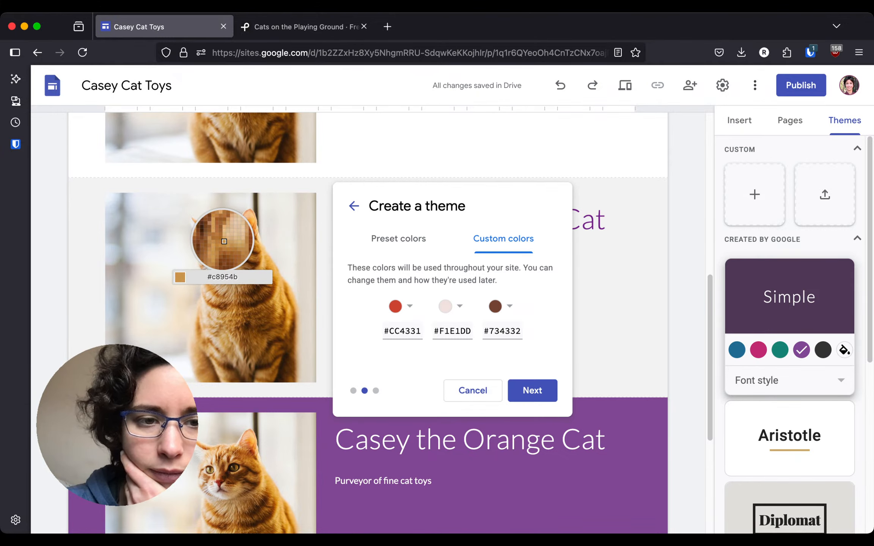
key(Escape)
double_click(404, 336)
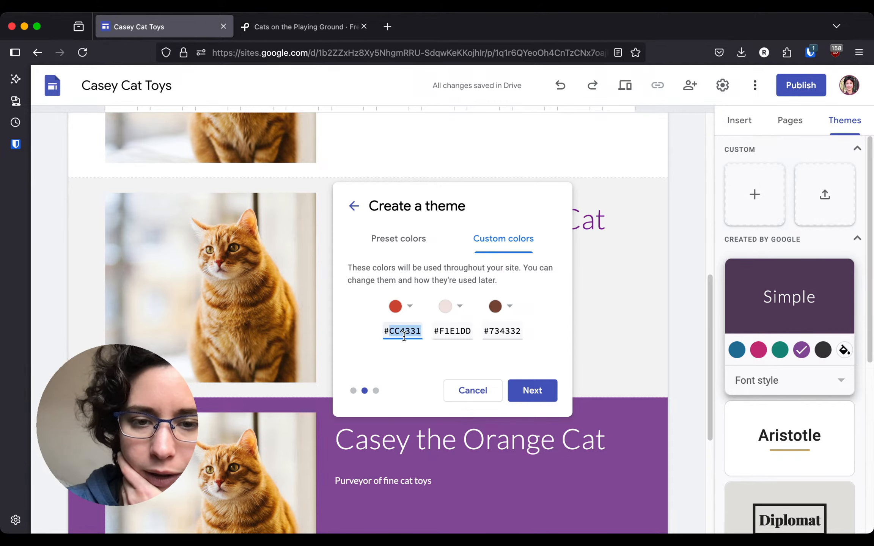
text(#C8954B)
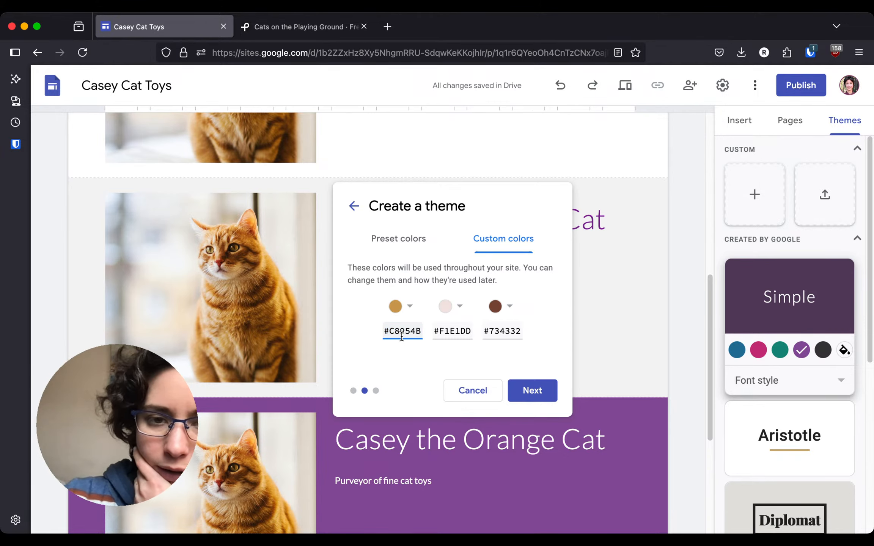
click(443, 346)
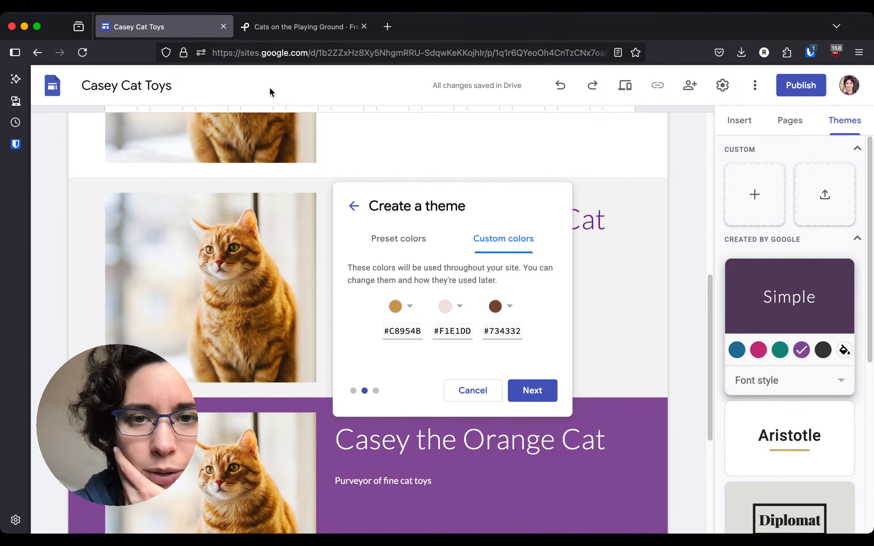
Sample the pale fur below the cat's face and set the theme's second custom color to #D0CAC4
click(394, 152)
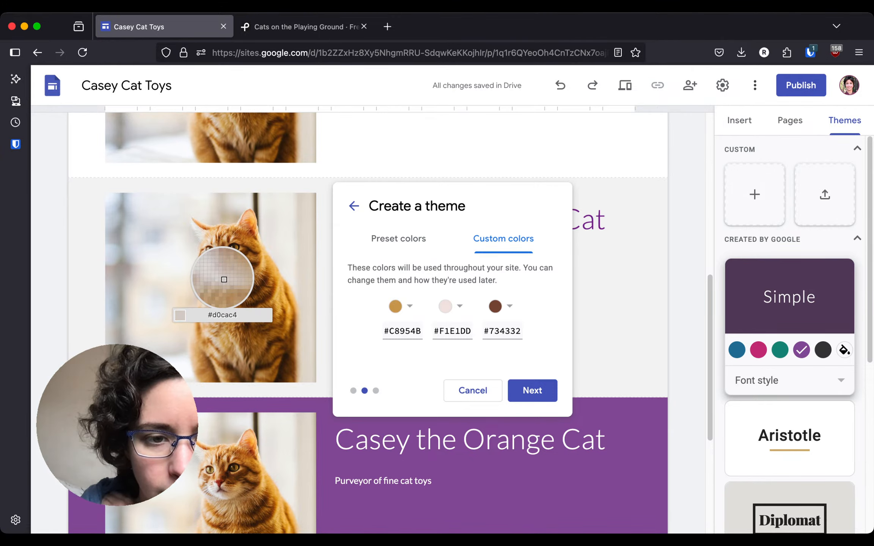
click(224, 280)
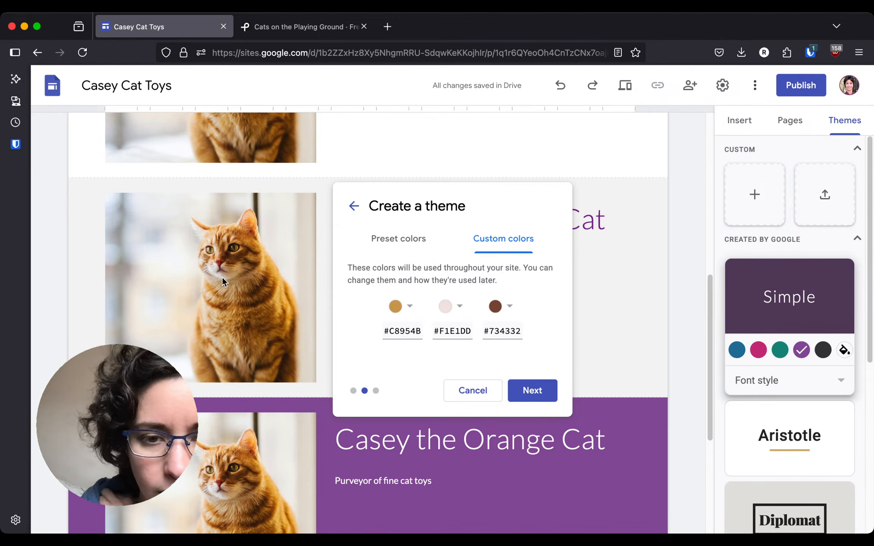
double_click(458, 331)
key(super+a)
text(#D0CAC4)
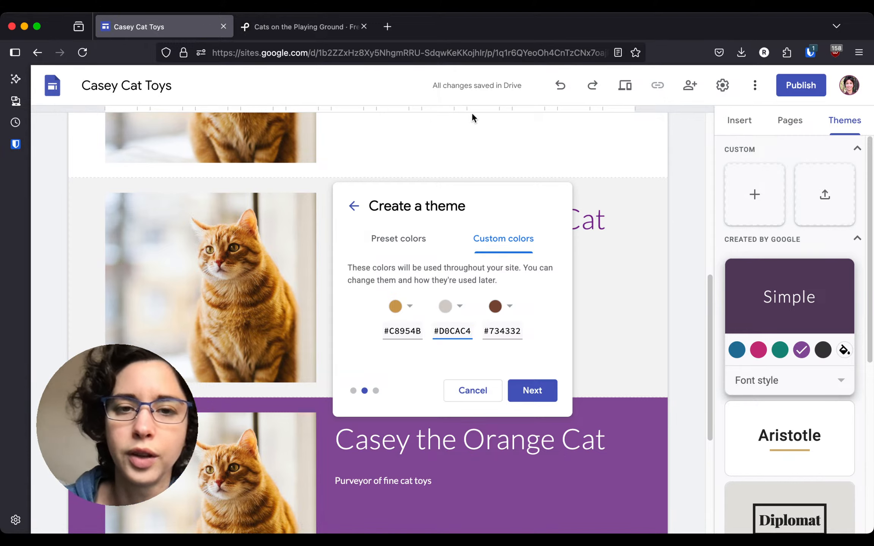
Sample the darker orange fur low in the cat photo, set the third custom color to #A56931, and continue to the fonts
click(412, 149)
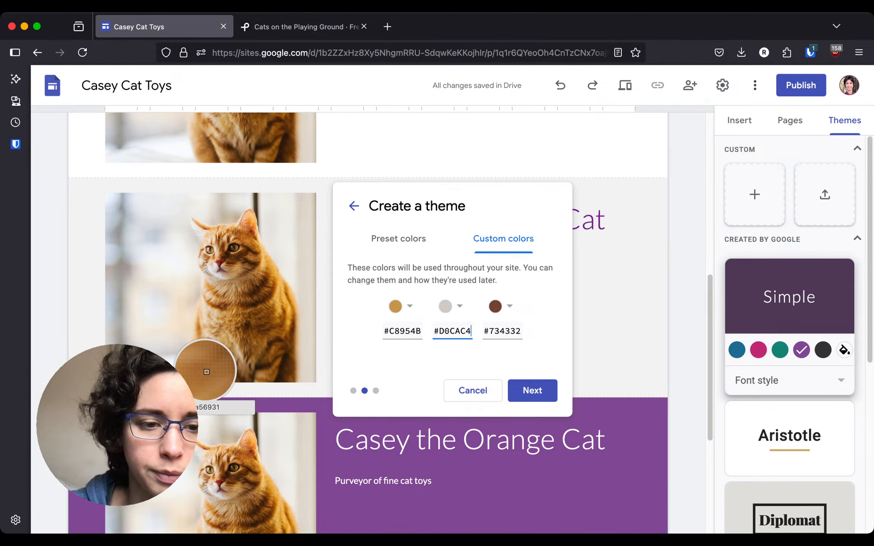
key(Escape)
click(500, 333)
key(super+a)
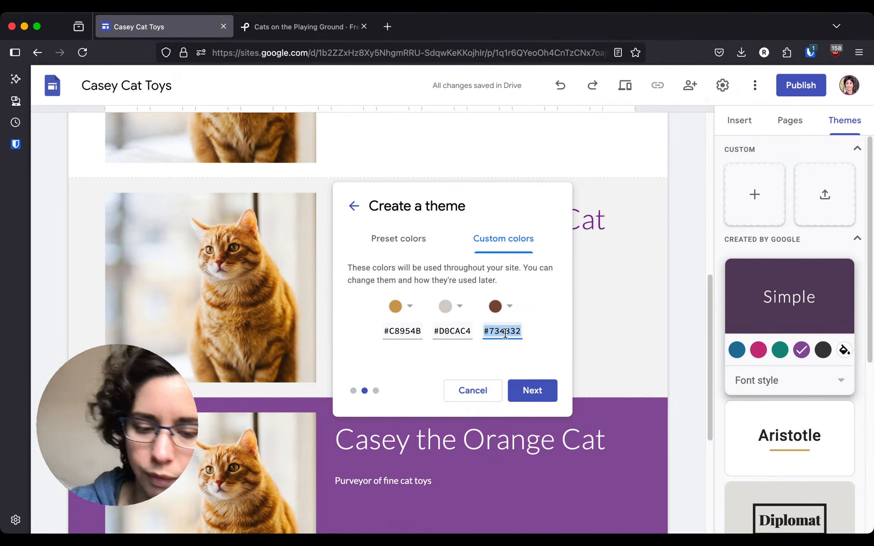
text(#A56931)
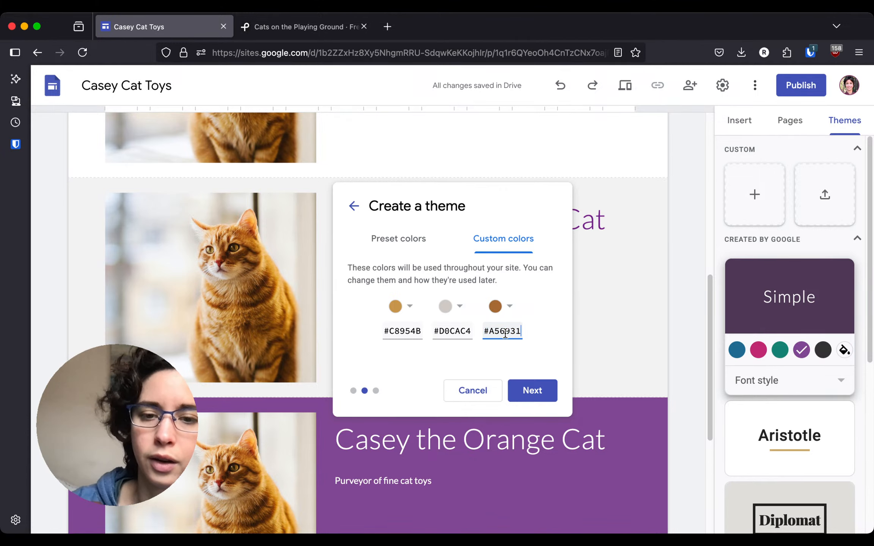
click(536, 390)
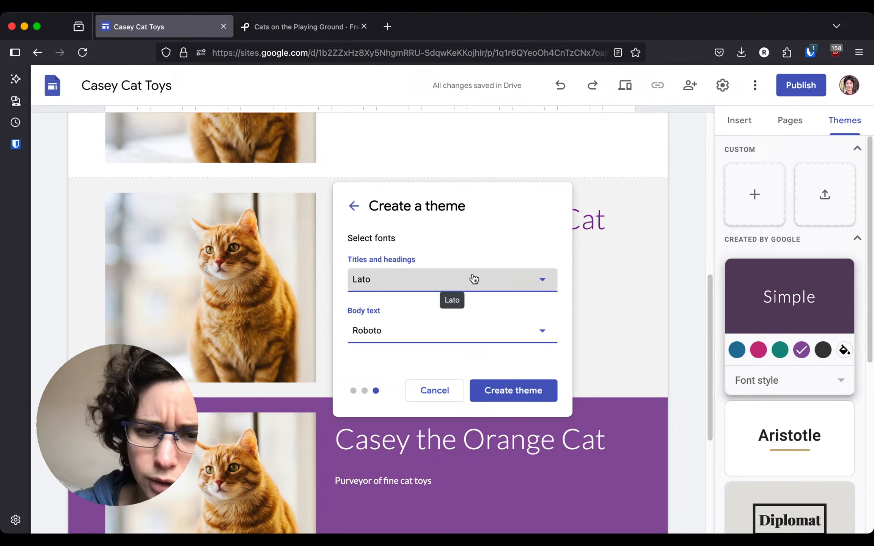
Set the theme's titles and headings font to IBM Plex Sans Bold
click(474, 279)
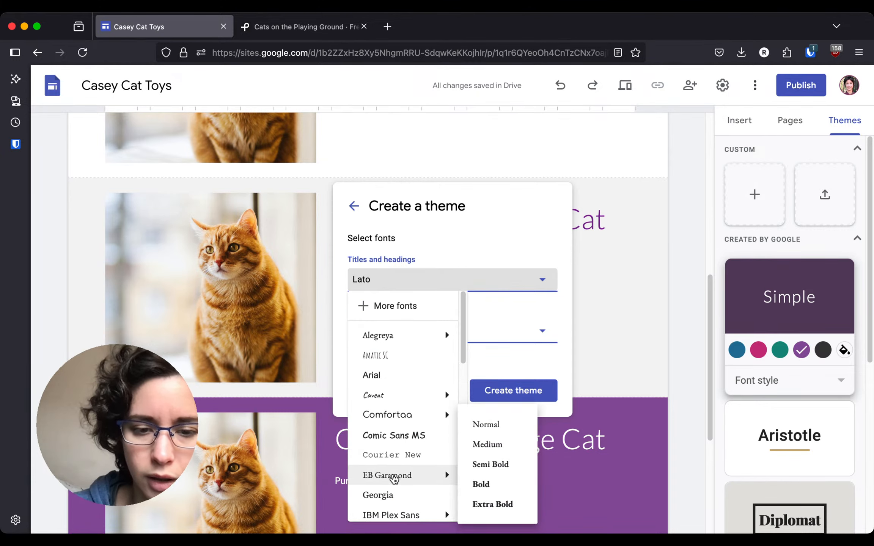
scroll(391, 474, down, 3)
mouse_move(392, 457)
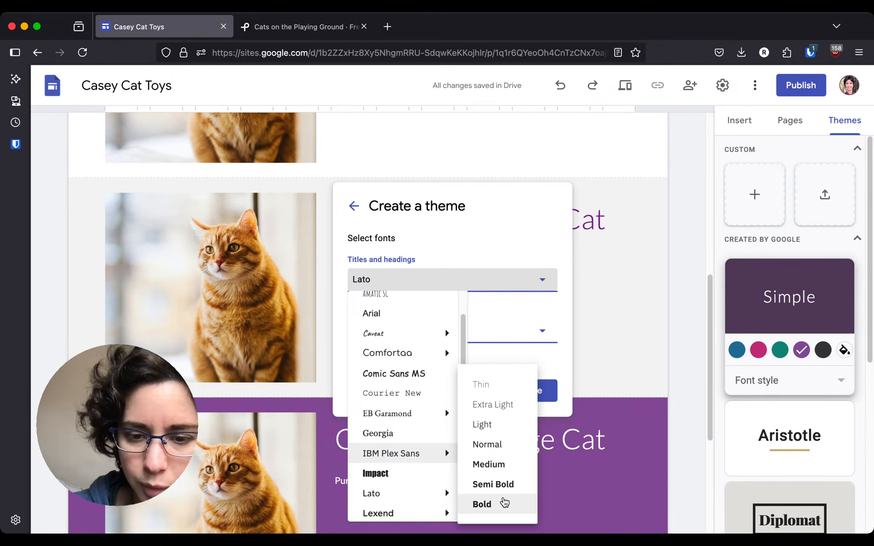
click(503, 508)
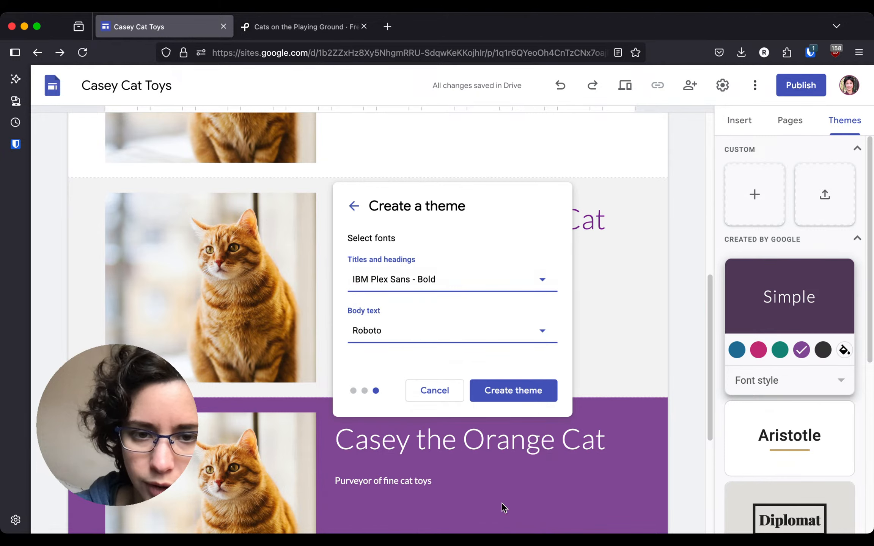
Set the theme's body text font to IBM Plex Sans Normal and create the theme
click(408, 326)
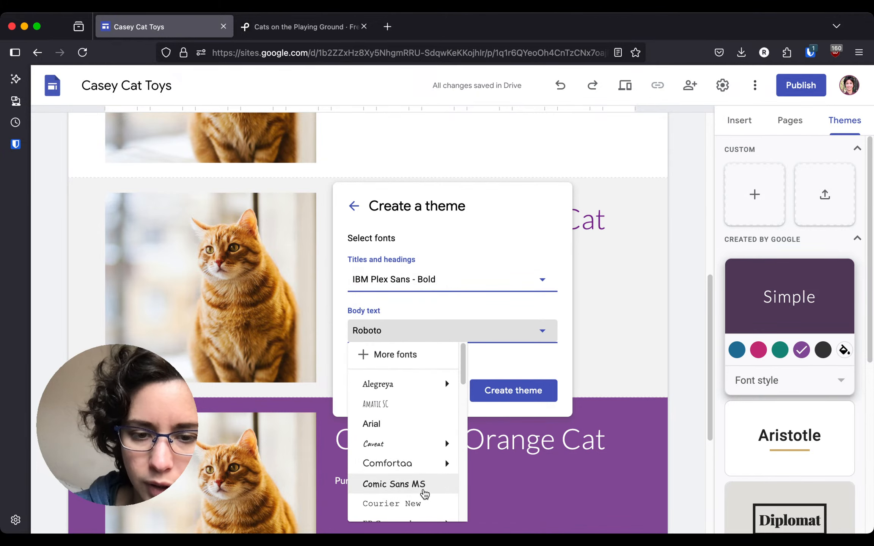
scroll(425, 492, down, 3)
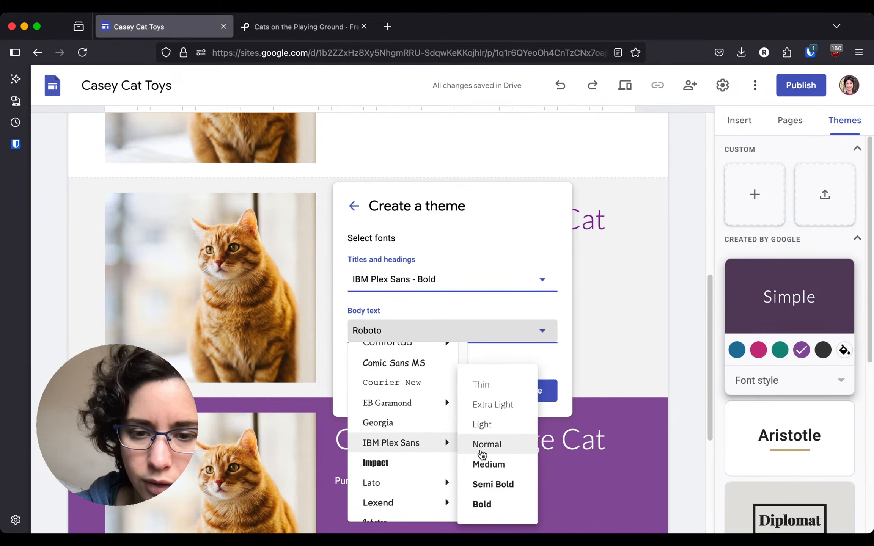
click(480, 444)
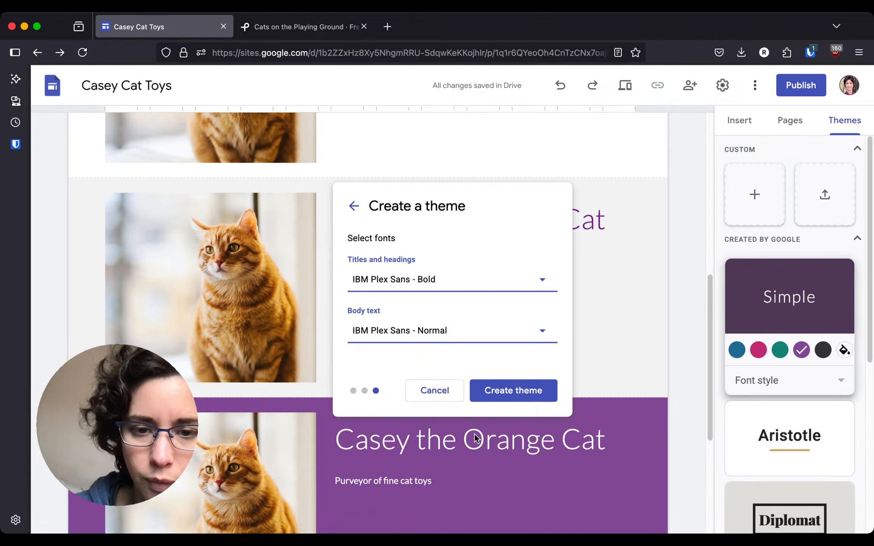
click(512, 396)
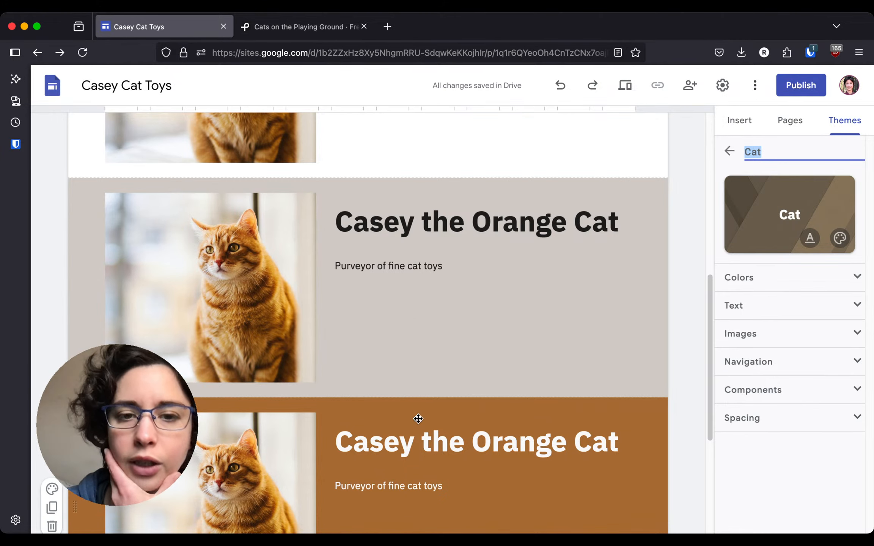
Examine how the Cat theme's colors and fonts look across the header and page sections, and return to the insert options
scroll(436, 355, up, 3)
scroll(446, 342, up, 6)
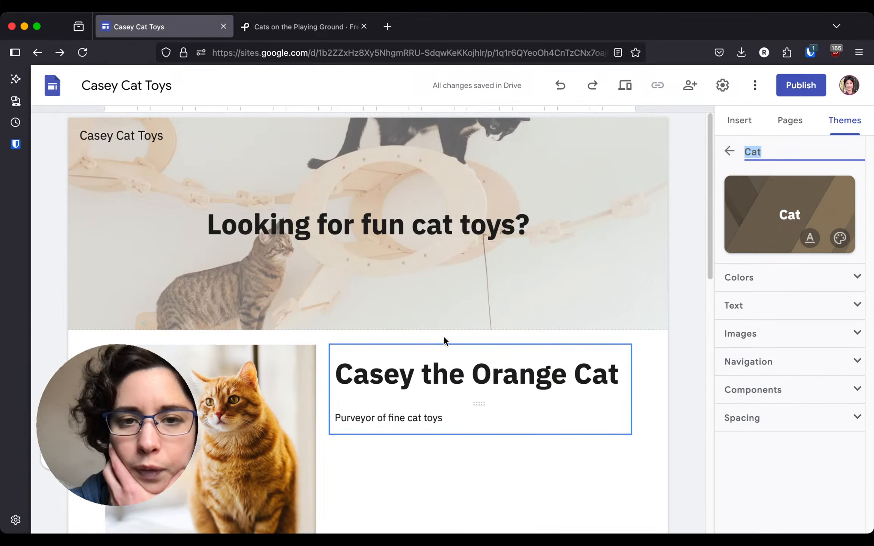
scroll(506, 417, down, 10)
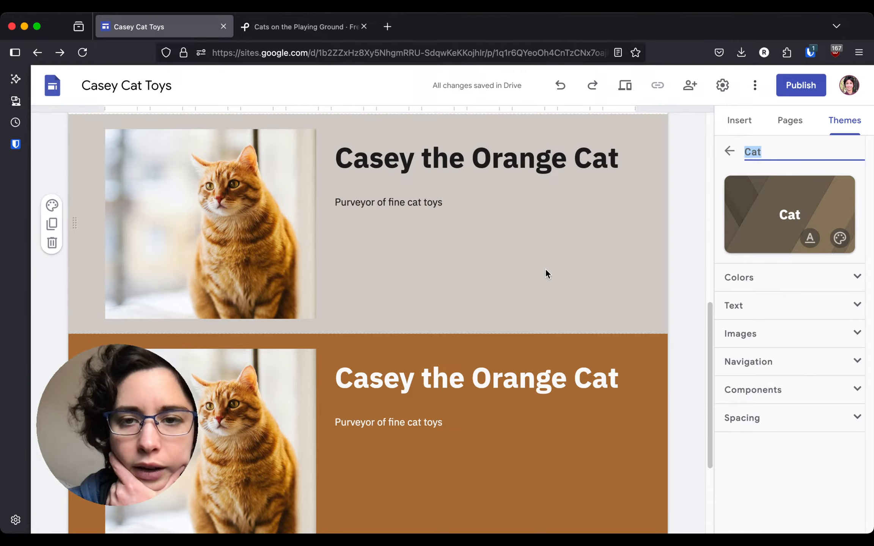
scroll(547, 273, up, 6)
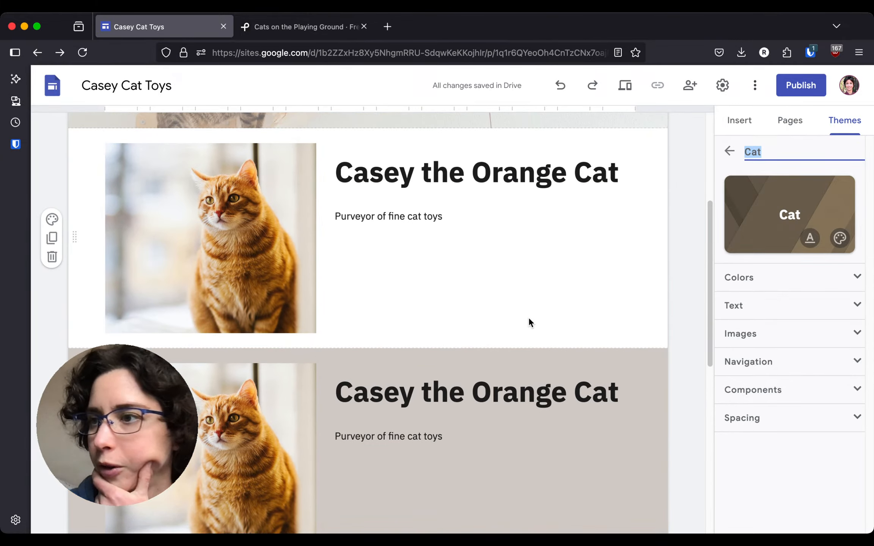
scroll(528, 318, down, 9)
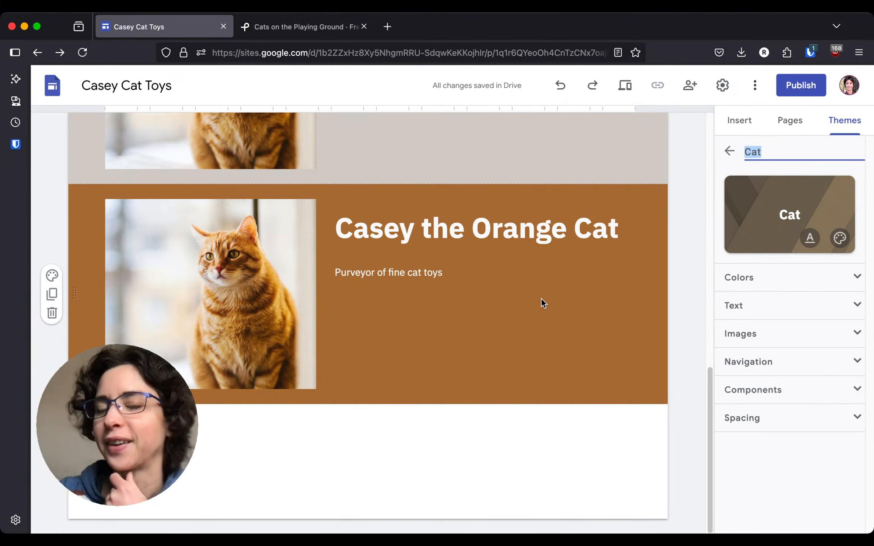
scroll(538, 308, up, 10)
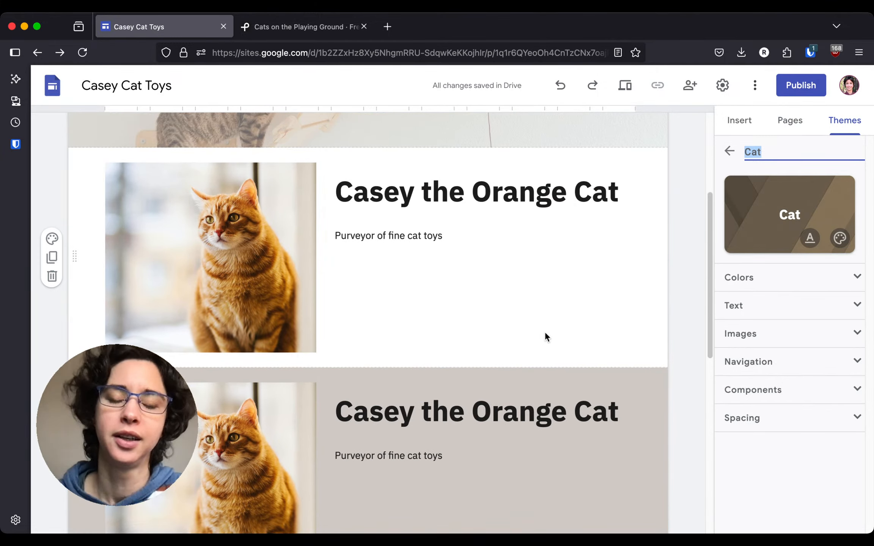
scroll(234, 445, down, 3)
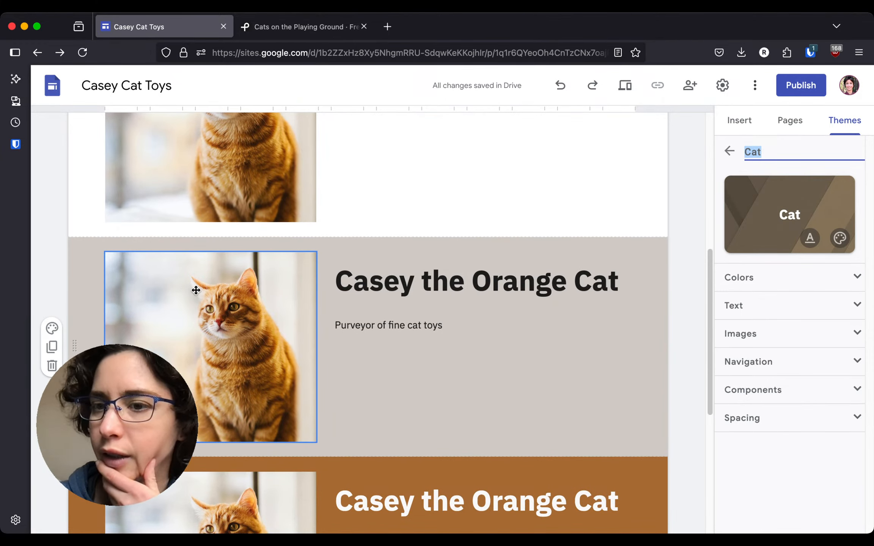
click(728, 150)
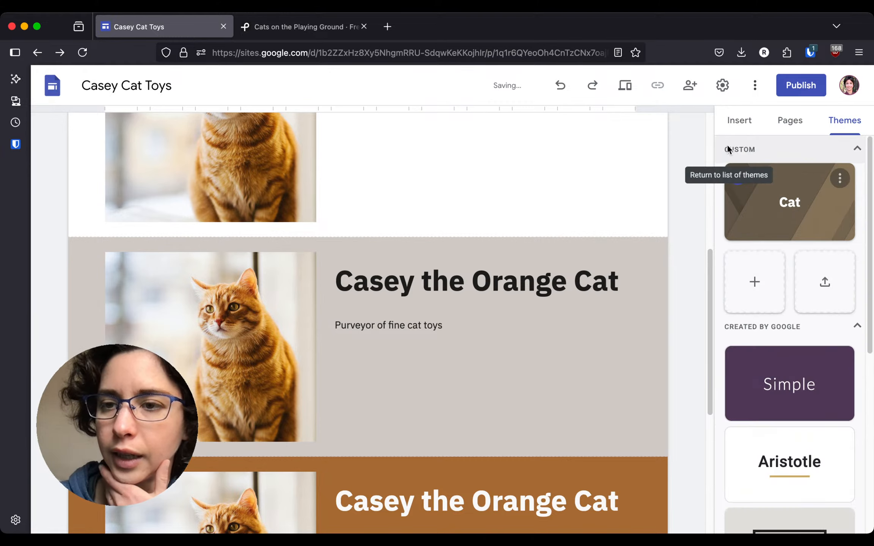
click(739, 129)
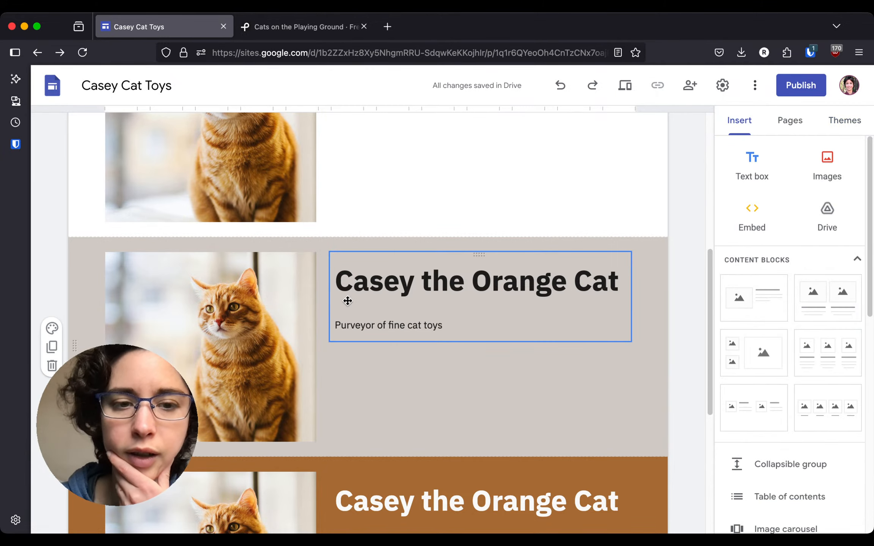
Switch to Pexels, go back to the cat toys results, and download the photo of the white and brown cat beside a laptop and toys
click(311, 27)
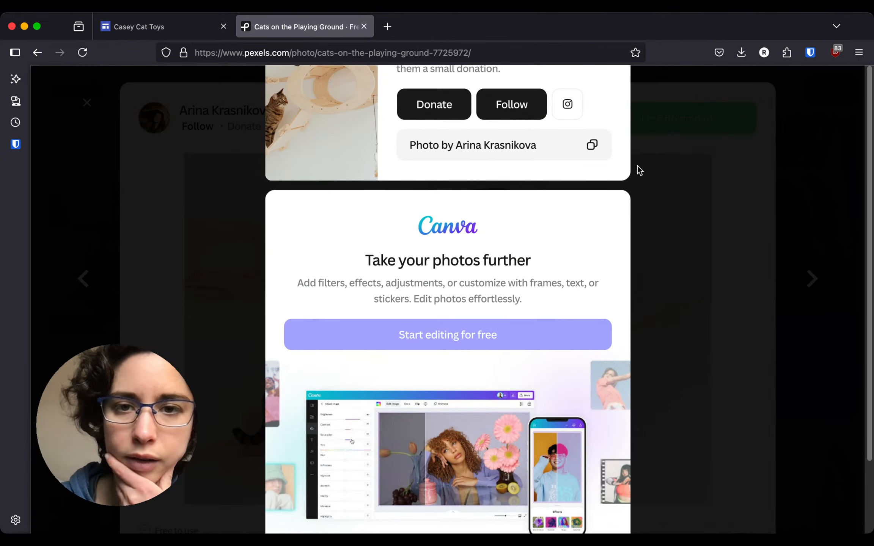
click(775, 207)
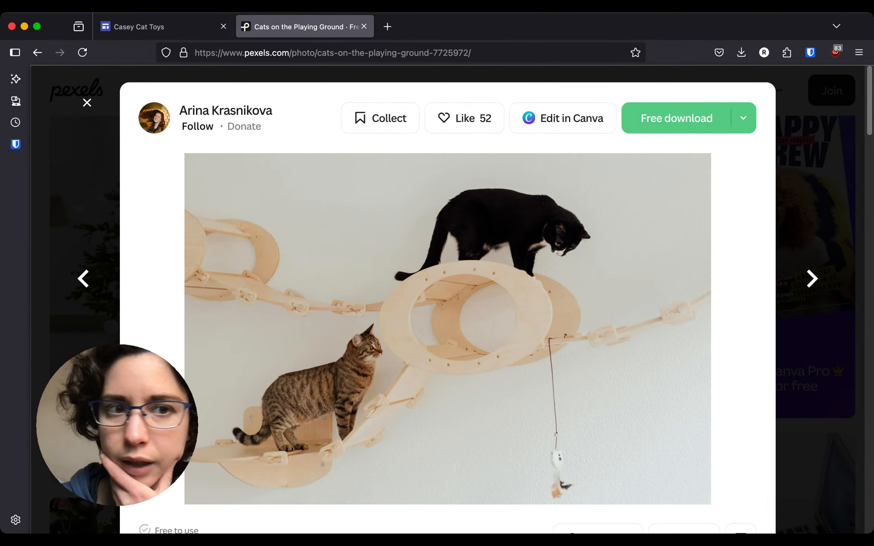
click(87, 103)
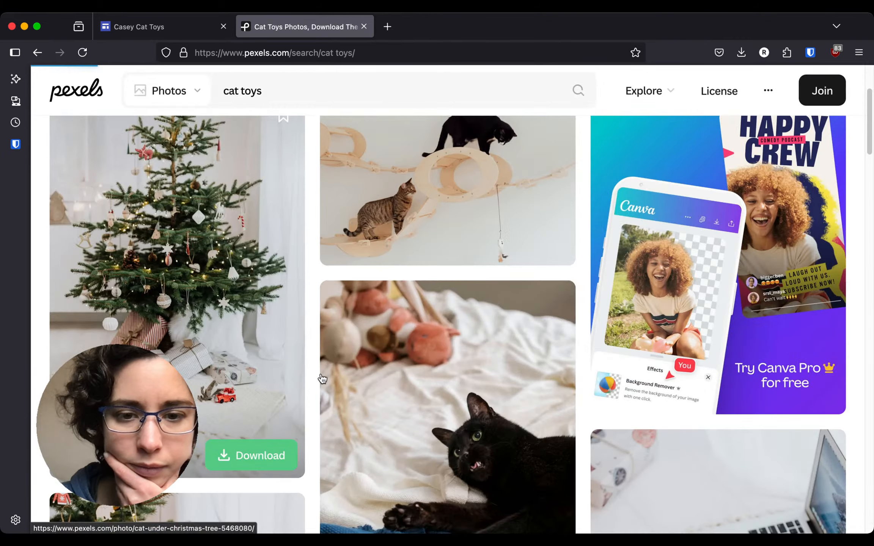
scroll(323, 379, down, 8)
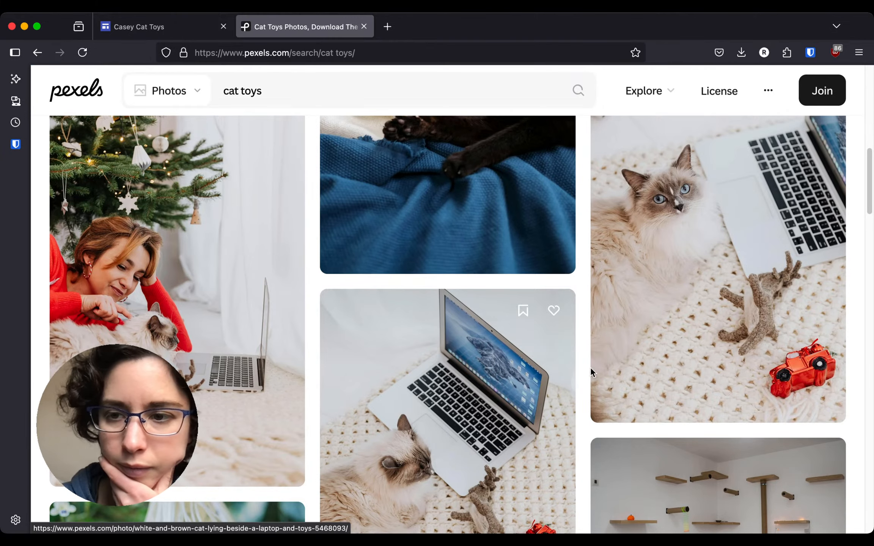
scroll(716, 233, down, 1)
click(717, 232)
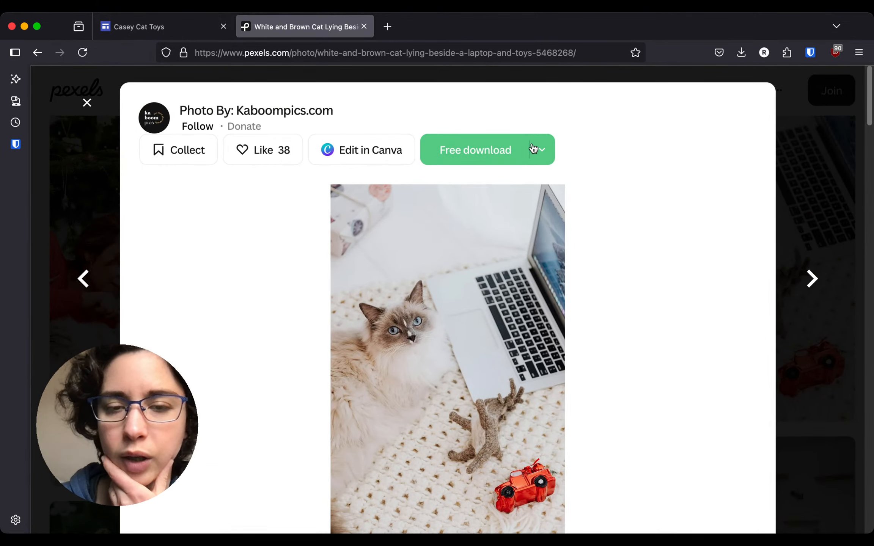
click(473, 151)
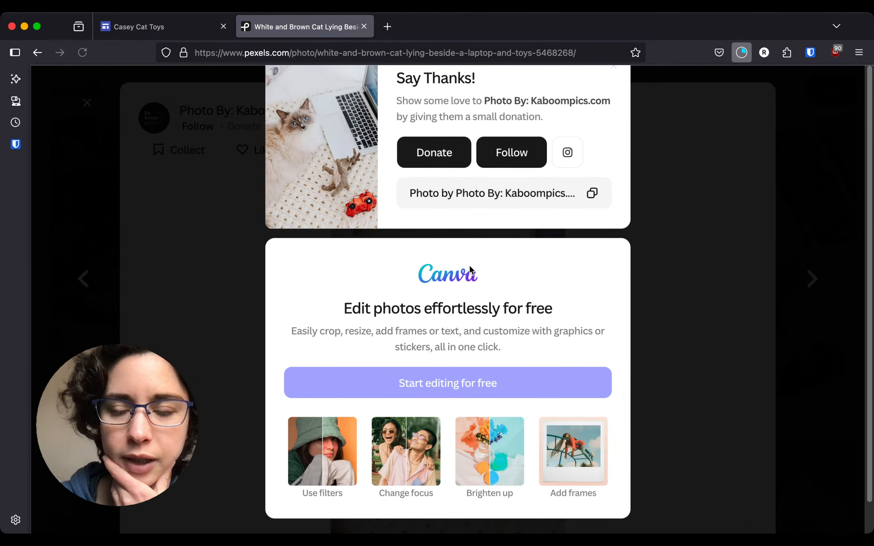
Switch back to the Casey Cat Toys site and replace the gray section's image with the downloaded photo of the cat beside a laptop
click(175, 26)
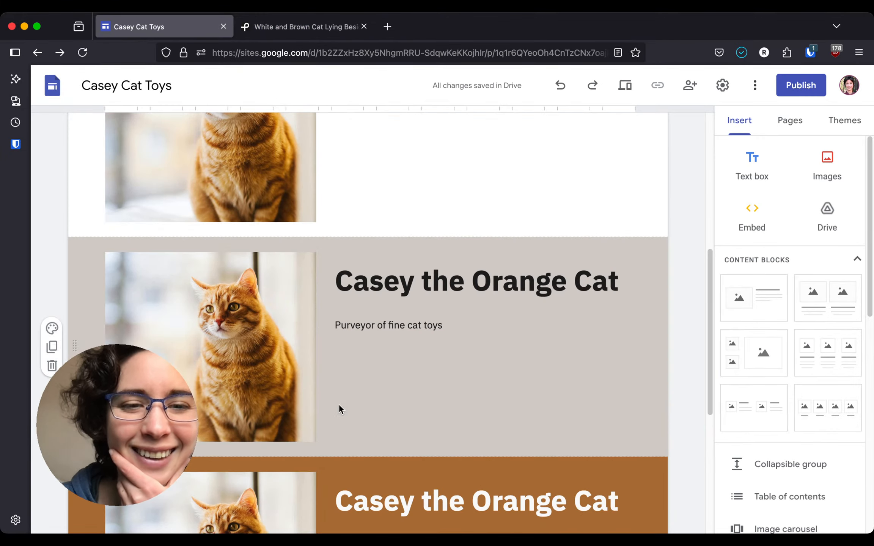
click(233, 371)
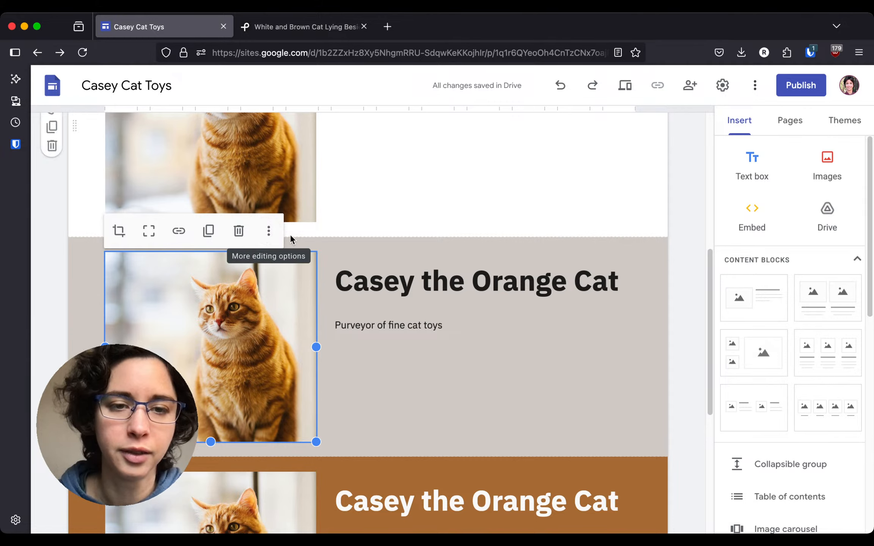
click(268, 232)
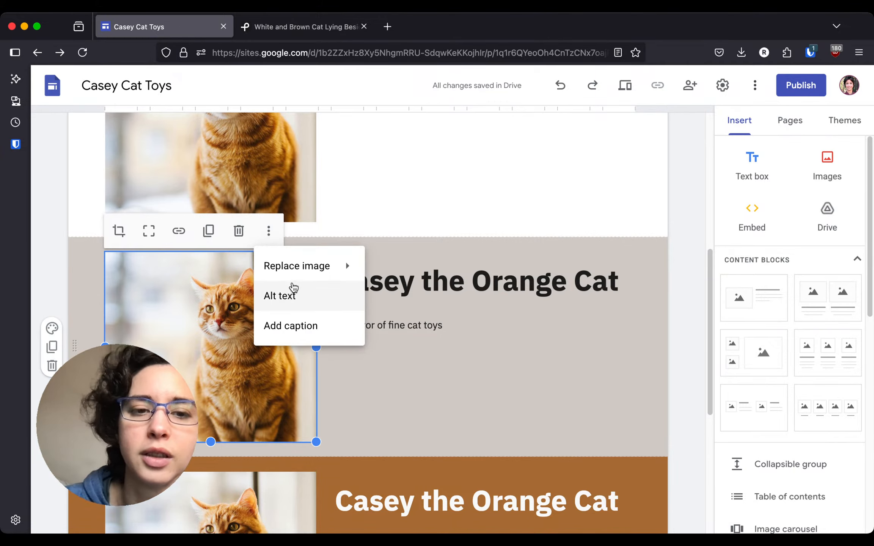
mouse_move(297, 274)
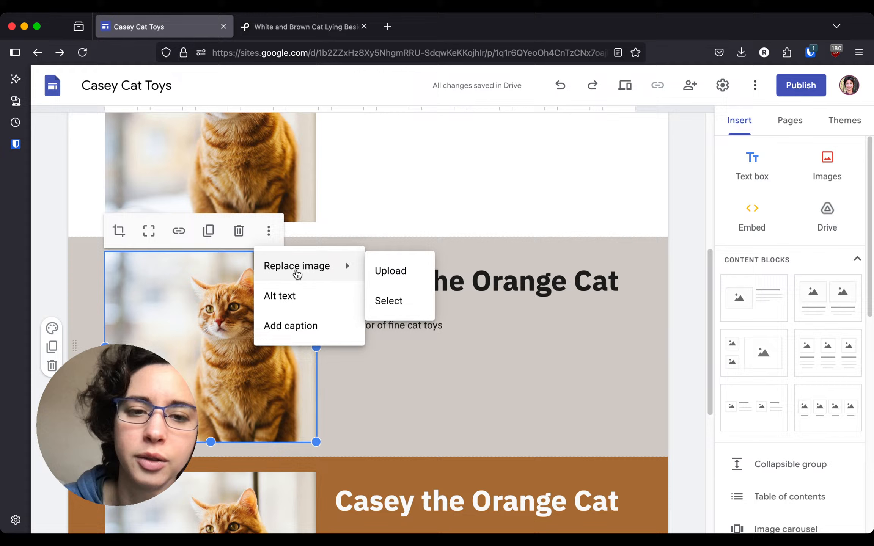
click(411, 280)
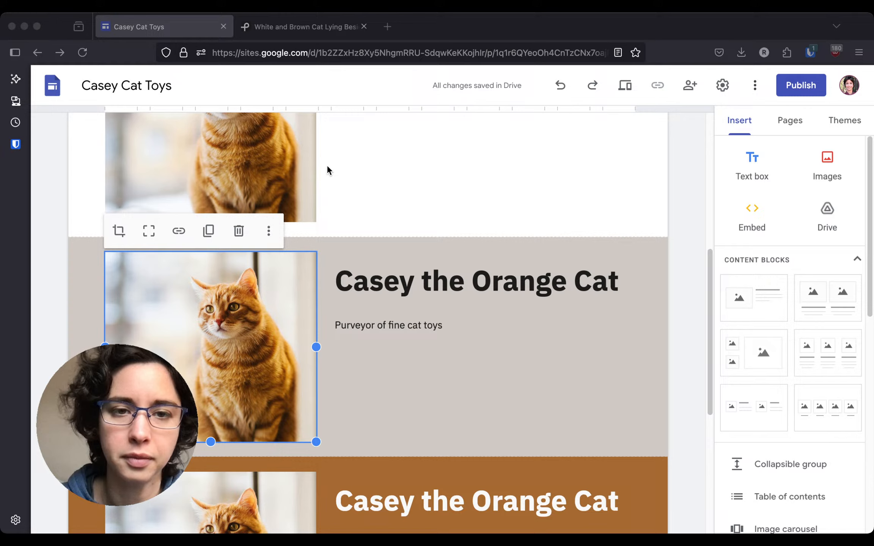
click(649, 340)
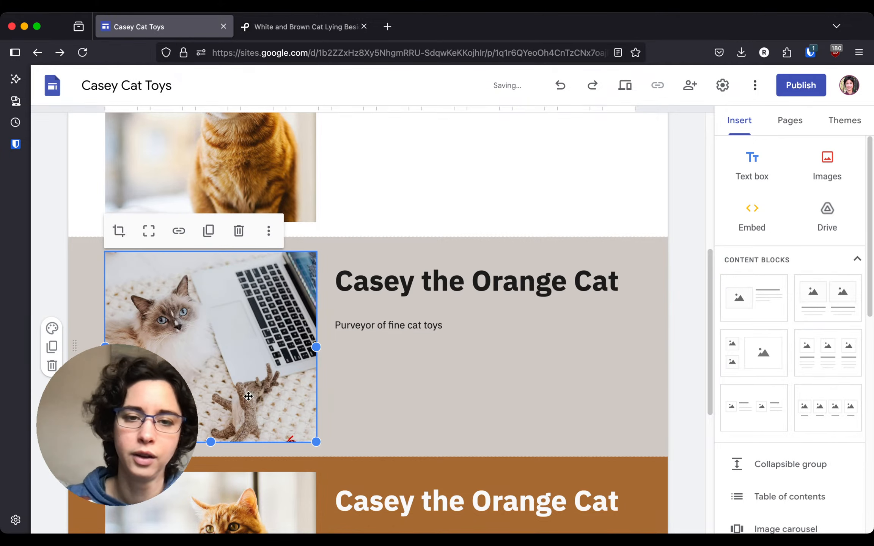
Change the gray section's title to "Buy fun cat toys!"
double_click(400, 282)
triple_click(400, 283)
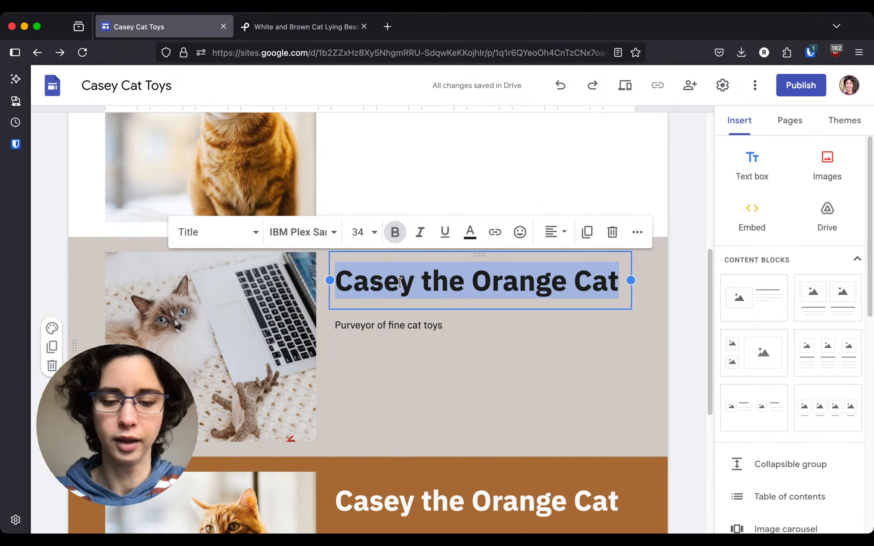
text(But)
key(BackSpace)
text(y )
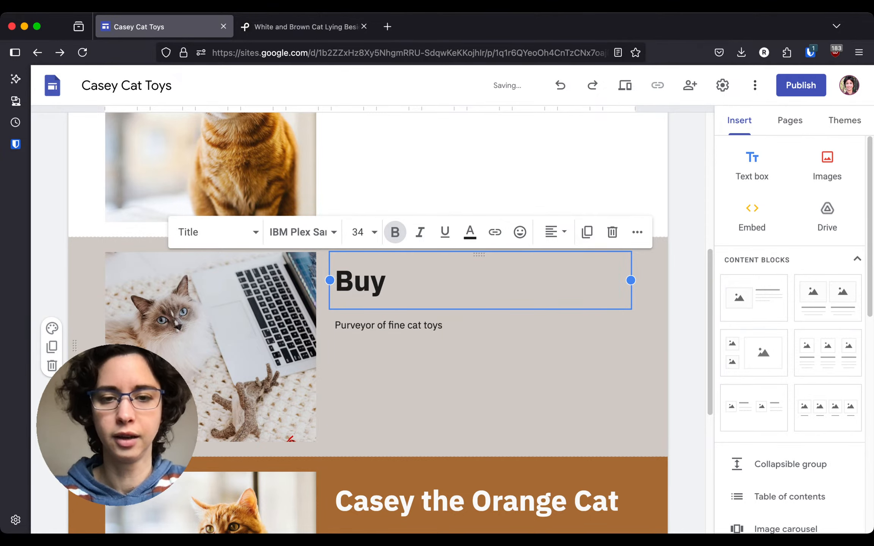
text(fun cat toys)
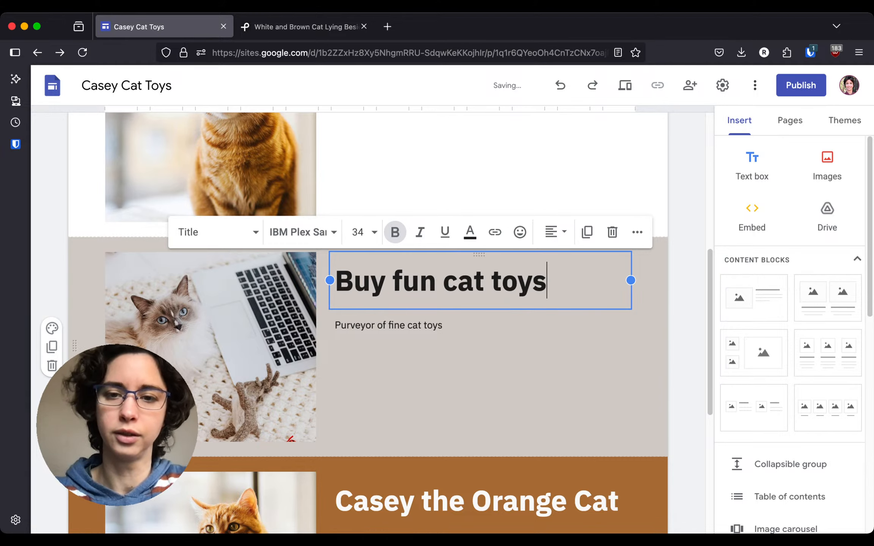
text(!)
Replace the body text under the "Buy fun cat toys!" title with "Yay!"
click(397, 330)
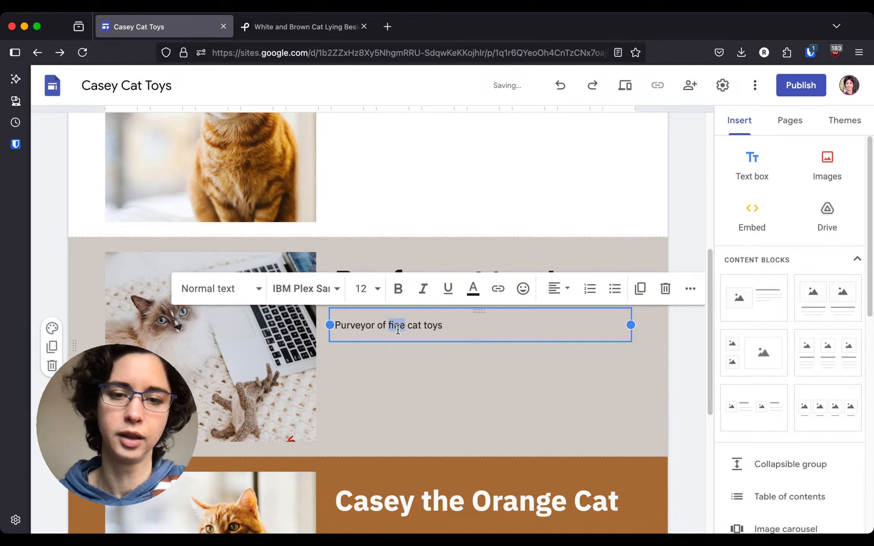
triple_click(397, 330)
text(Yay!)
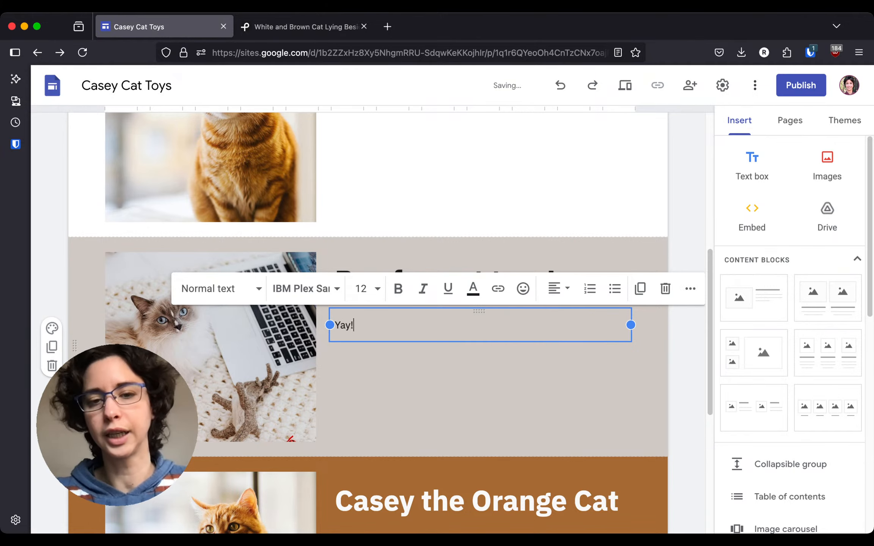
click(411, 371)
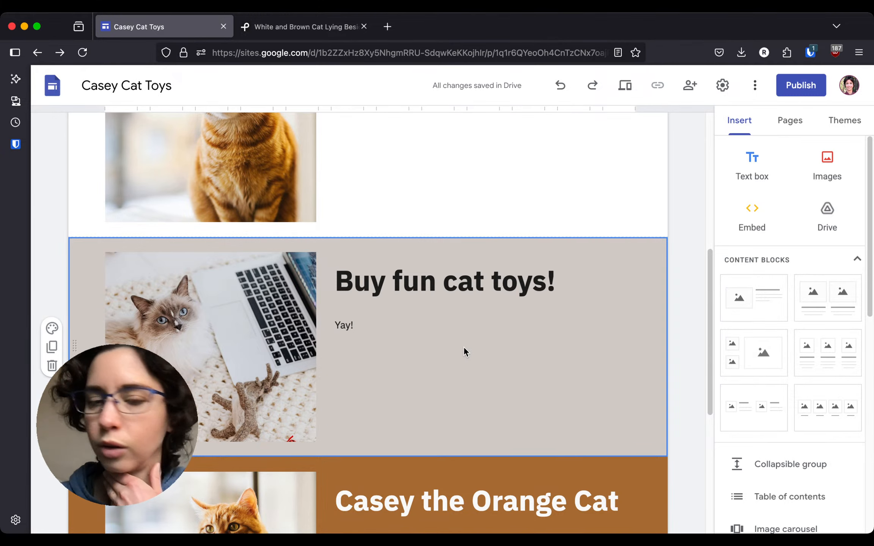
Narrow the text column of the "Buy fun cat toys!" section and widen the cat photo to fill the freed space
click(370, 287)
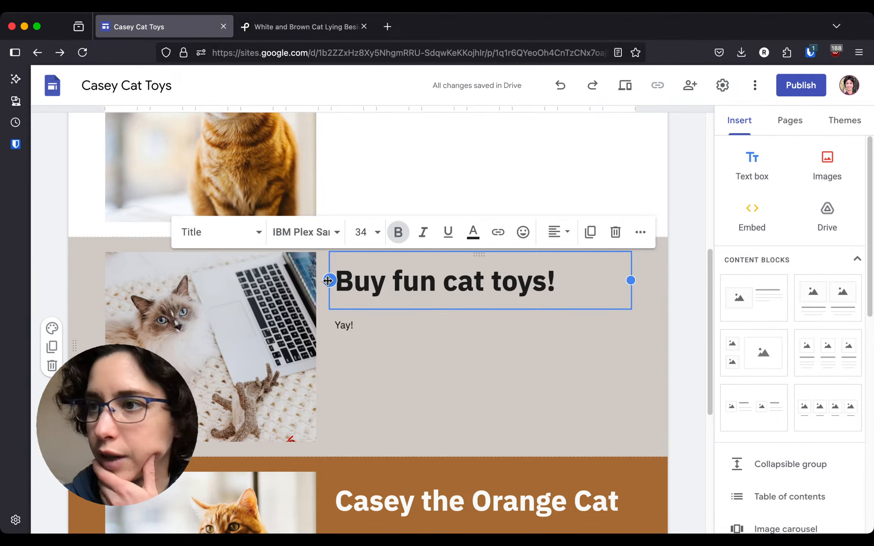
drag(328, 281, 374, 289)
click(298, 326)
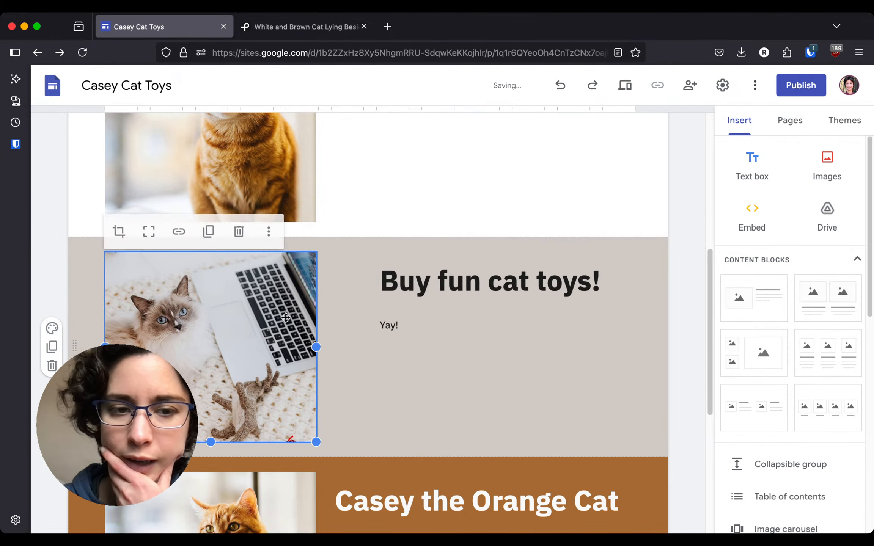
drag(316, 346, 365, 346)
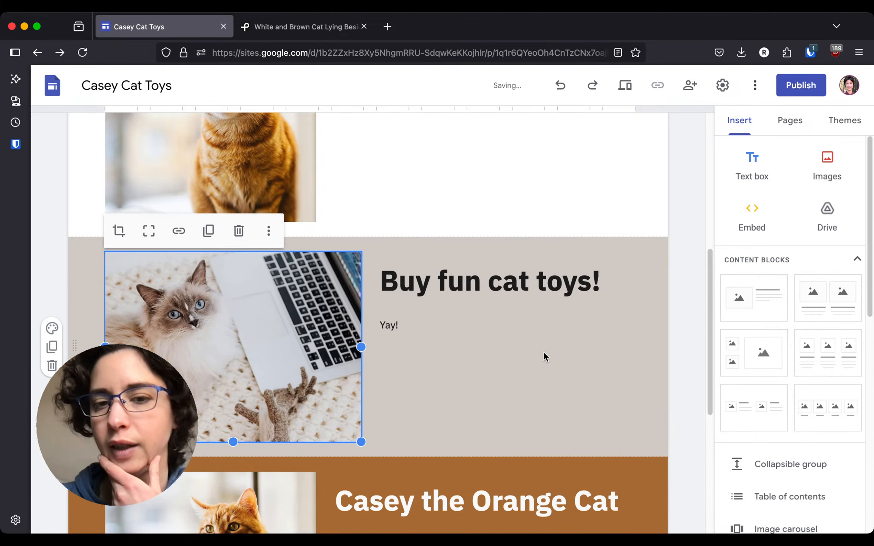
Move the cat and laptop photo to the right of the "Buy fun cat toys!" text within its section
click(515, 373)
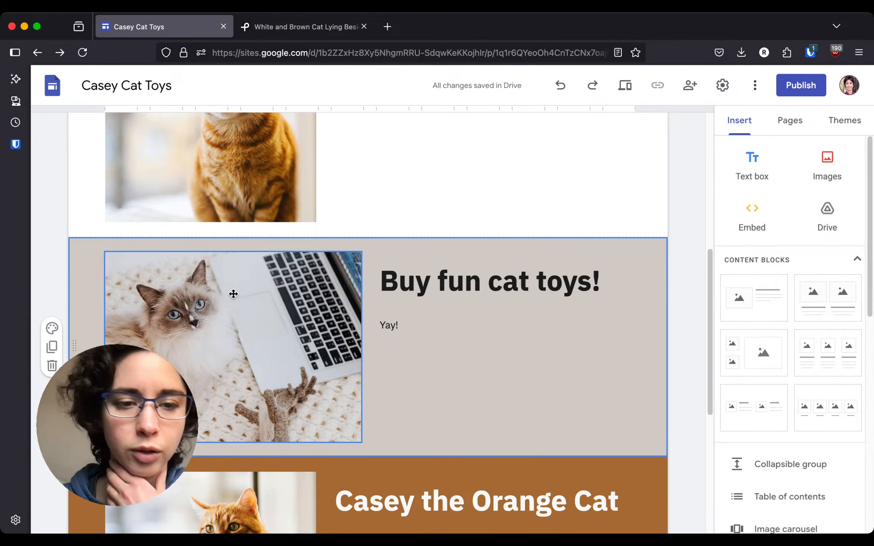
drag(233, 294, 607, 277)
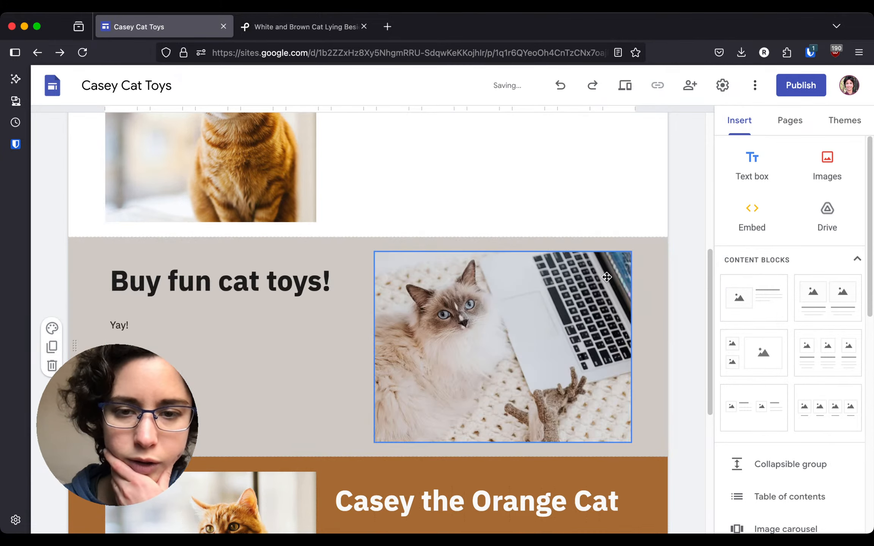
click(285, 381)
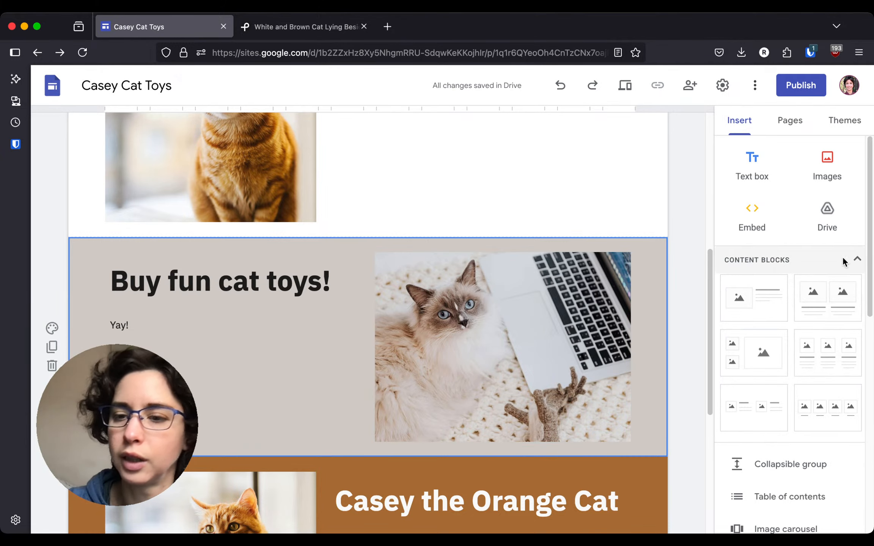
Insert a button named "Check out our shop!" that links to example.com
scroll(844, 428, down, 5)
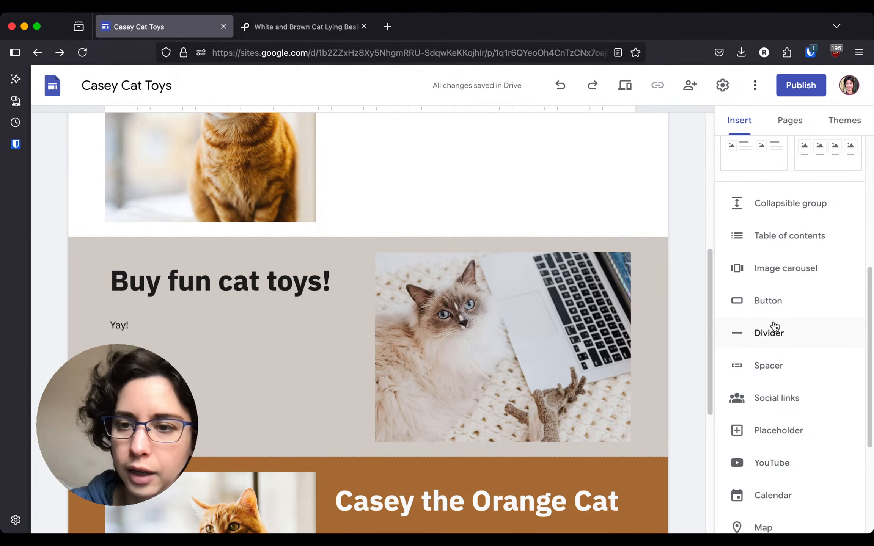
click(774, 306)
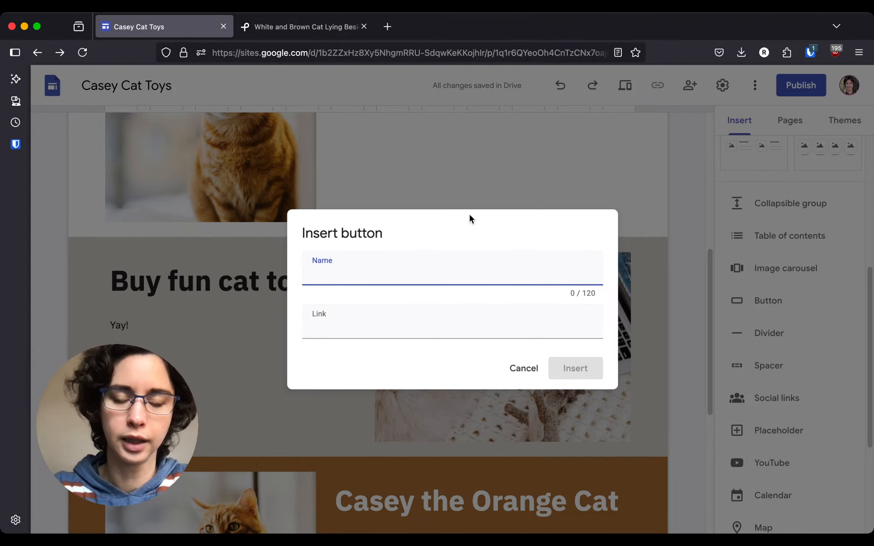
text(Check out )
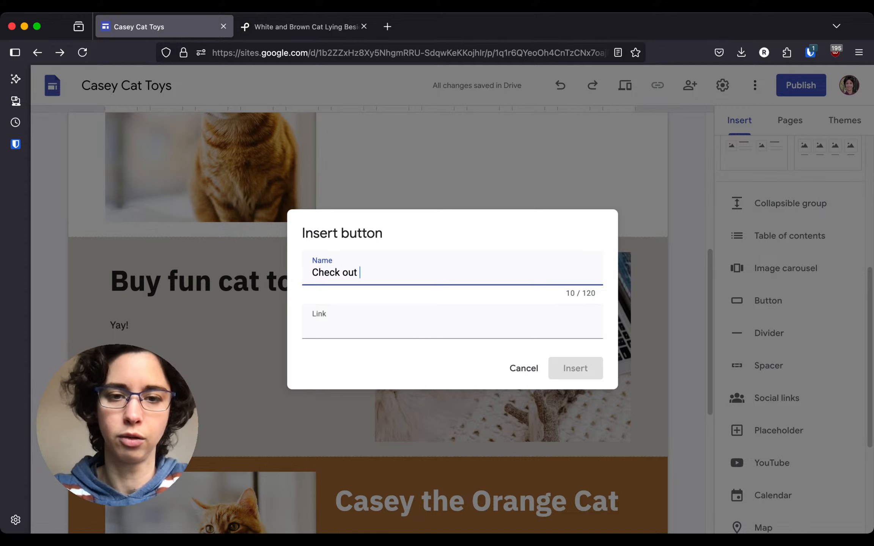
text(our shop!)
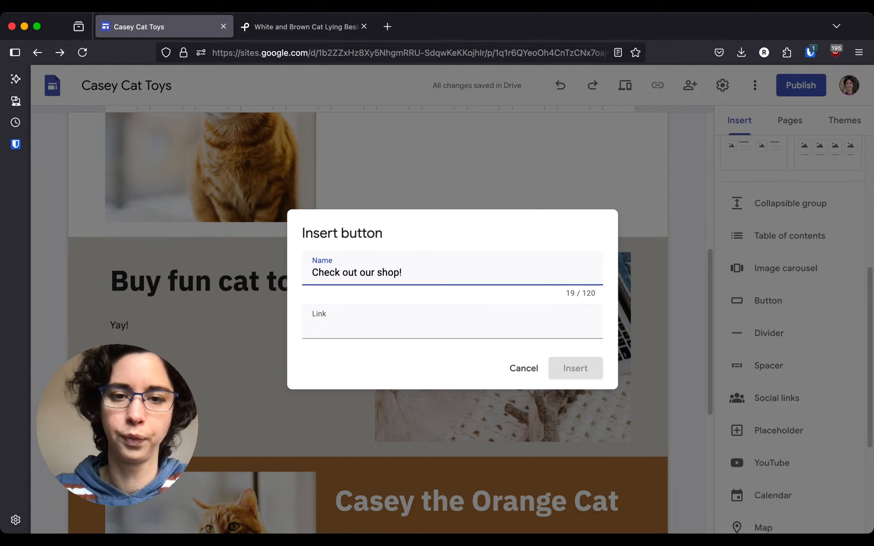
click(335, 328)
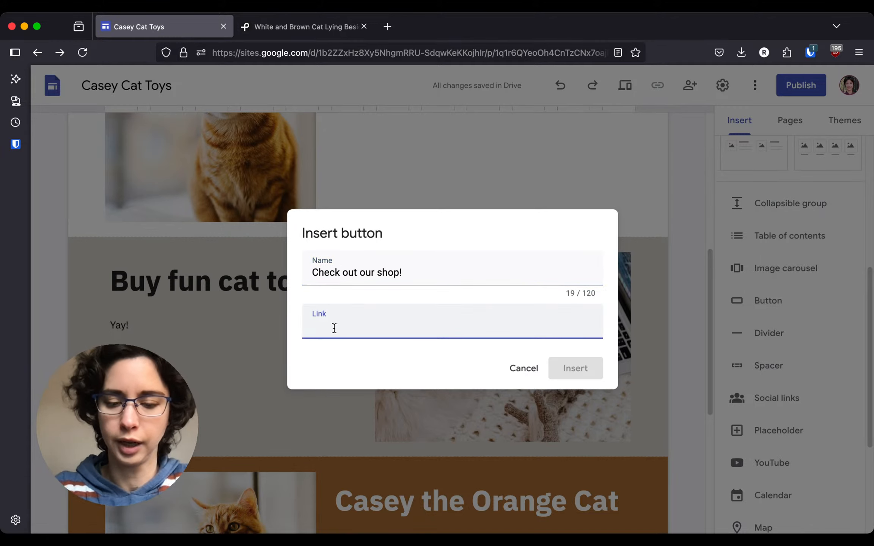
text(example.com)
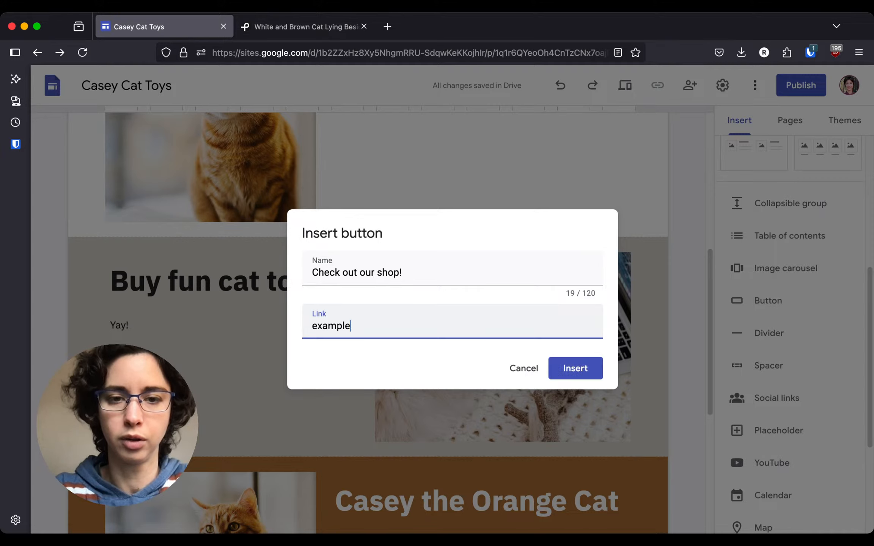
click(571, 366)
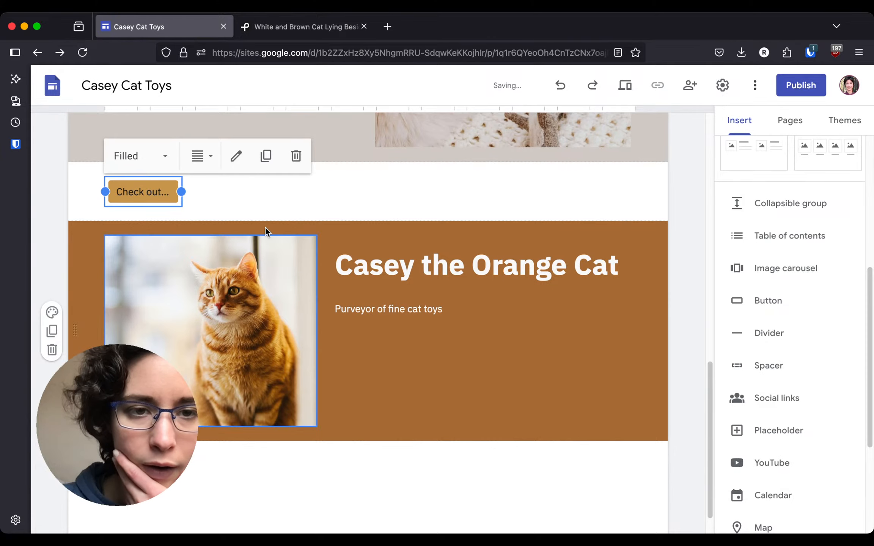
Move the shop button into the "Buy fun cat toys!" section, directly below the "Yay!" text at the text column's full width
scroll(265, 232, up, 5)
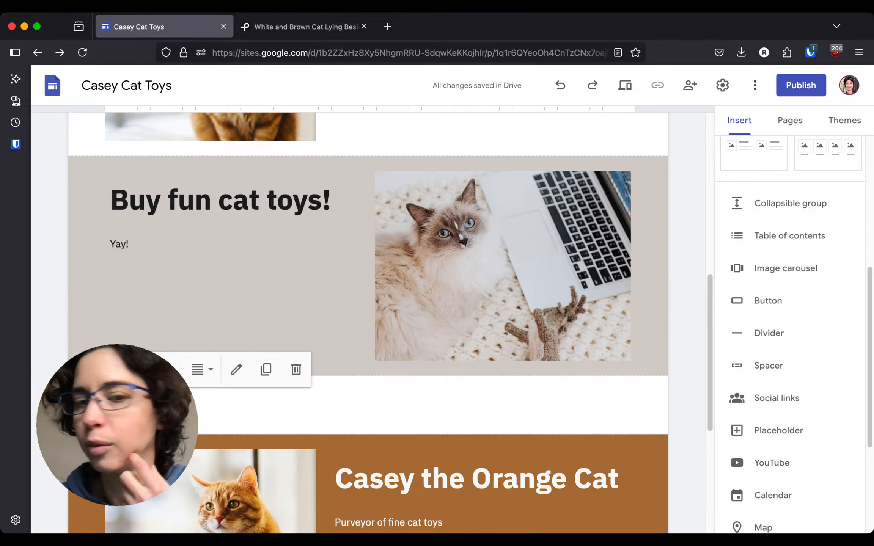
scroll(265, 425, up, 2)
scroll(266, 426, down, 7)
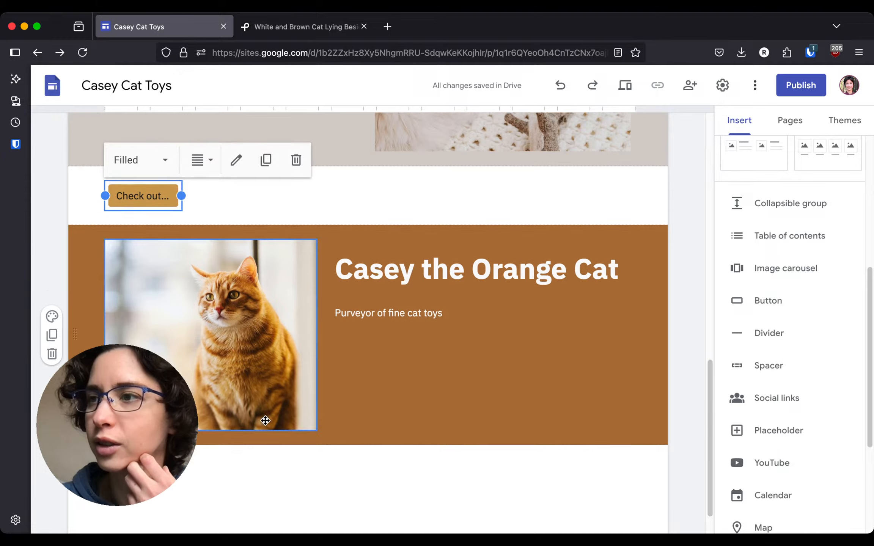
scroll(263, 420, up, 2)
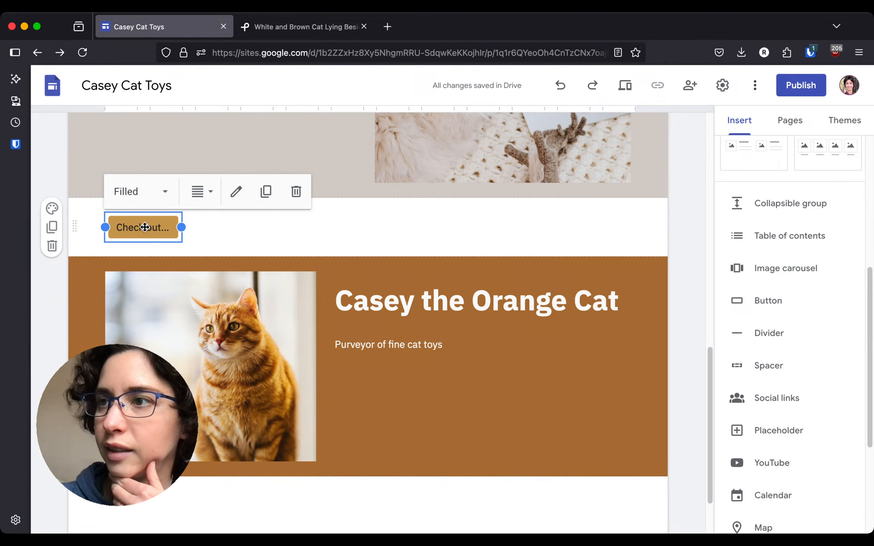
drag(146, 226, 220, 486)
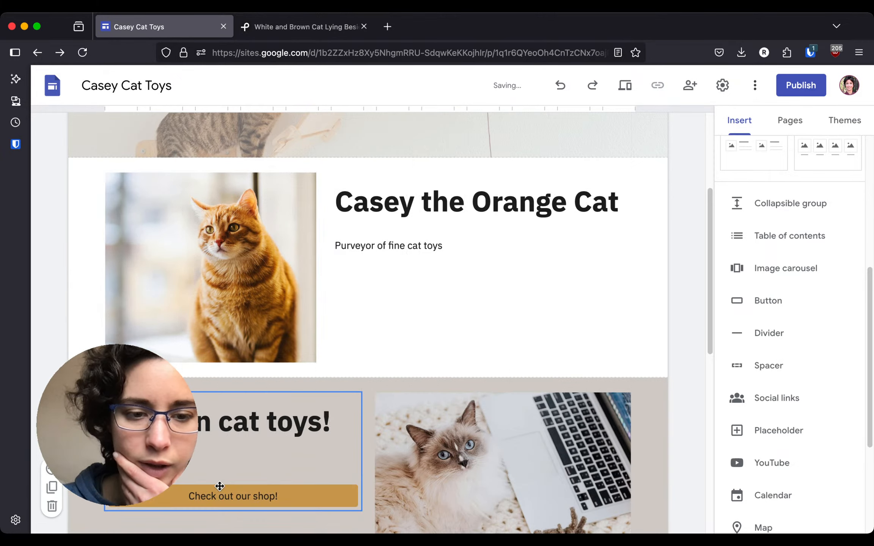
scroll(229, 456, down, 10)
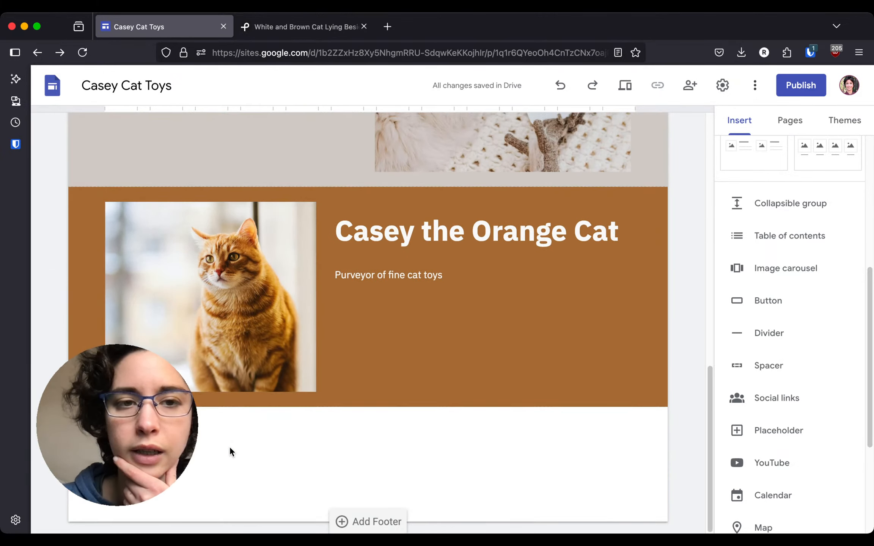
scroll(231, 451, up, 6)
scroll(230, 450, down, 2)
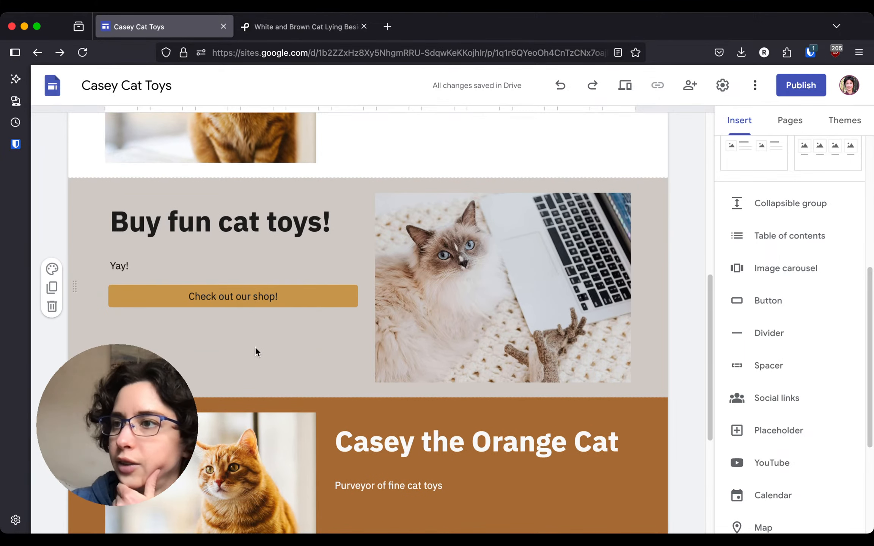
click(262, 367)
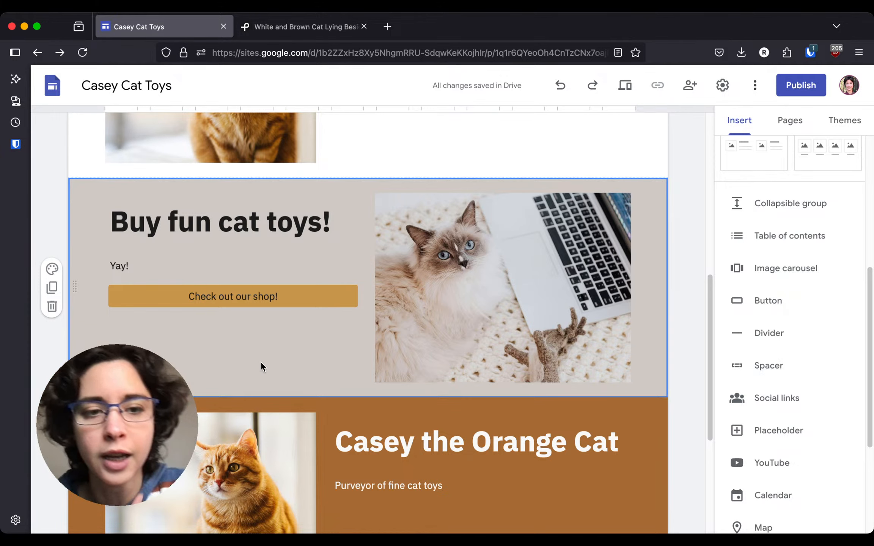
Try section colors Style 3 and Style 1 on the "Buy fun cat toys!" section
click(237, 299)
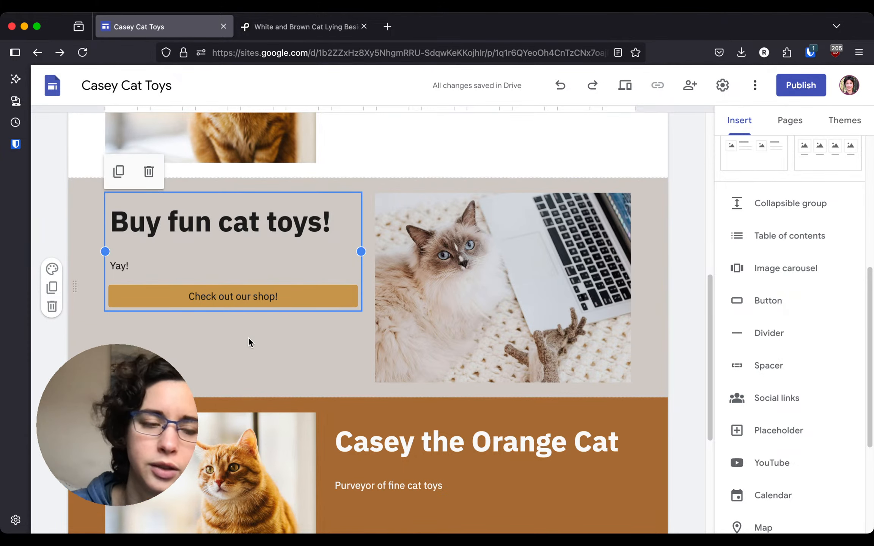
click(250, 342)
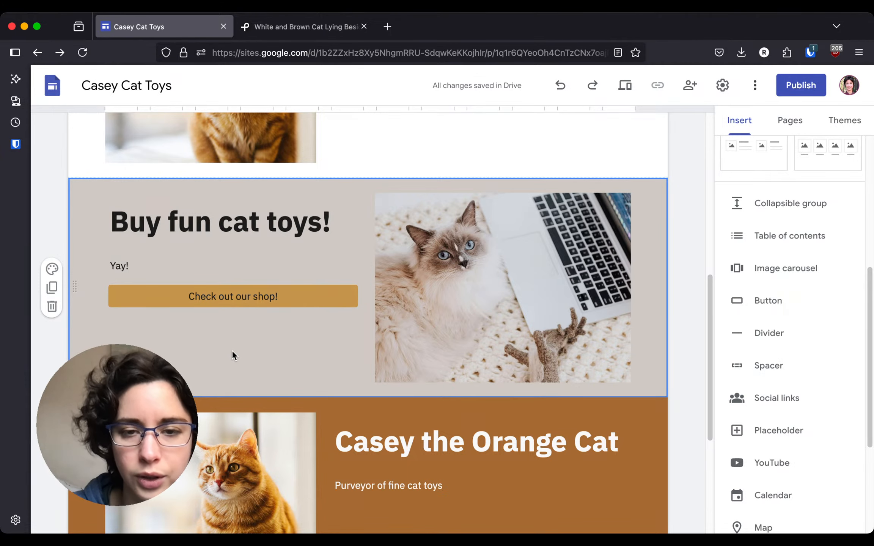
click(52, 269)
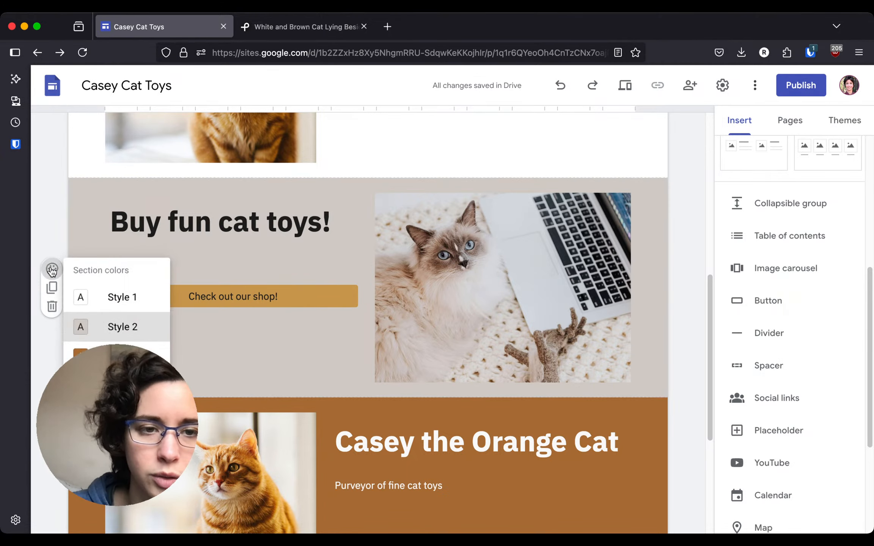
click(117, 357)
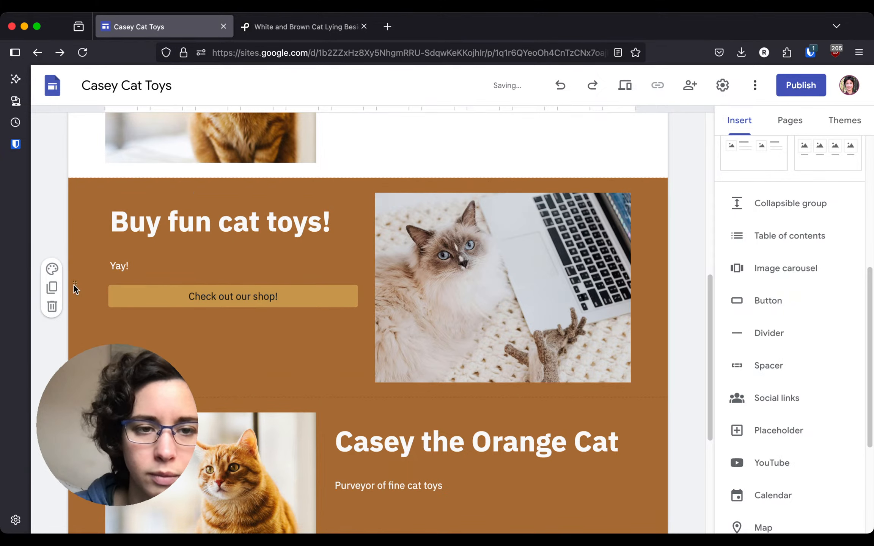
click(51, 269)
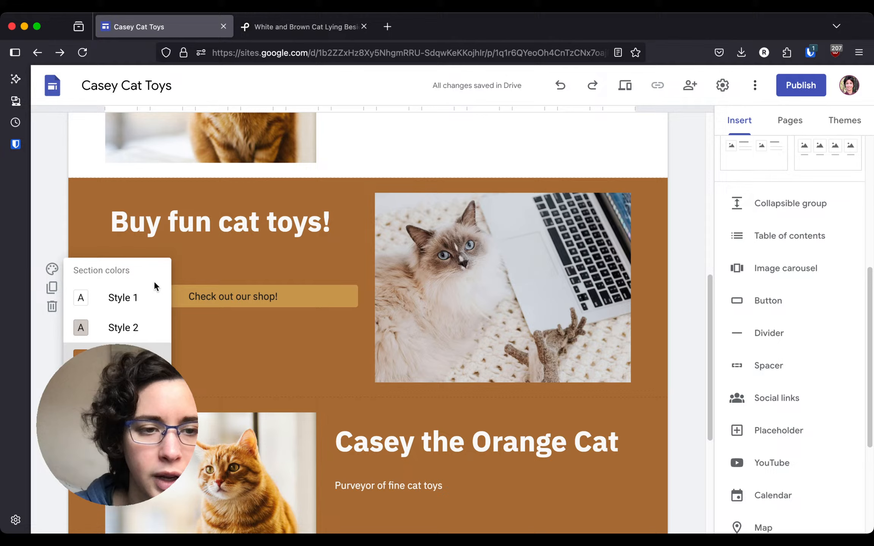
click(128, 302)
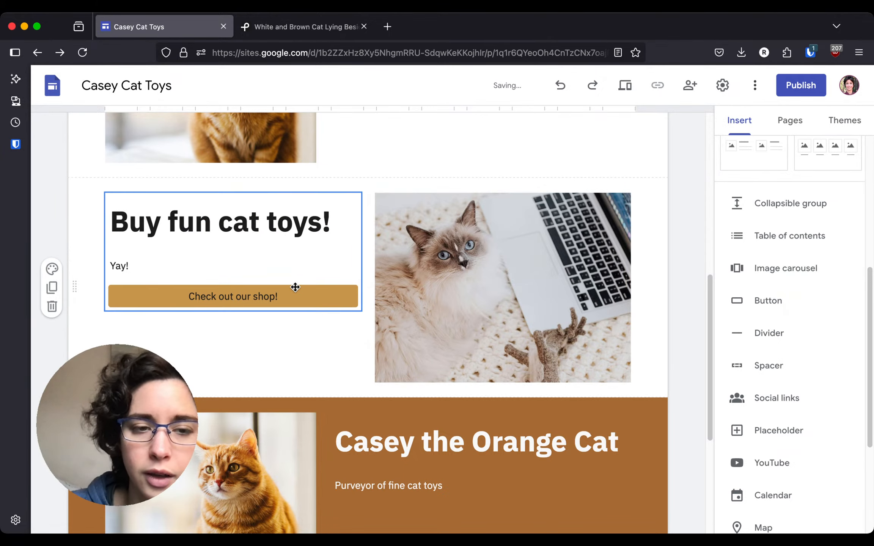
scroll(294, 289, up, 5)
scroll(404, 346, down, 4)
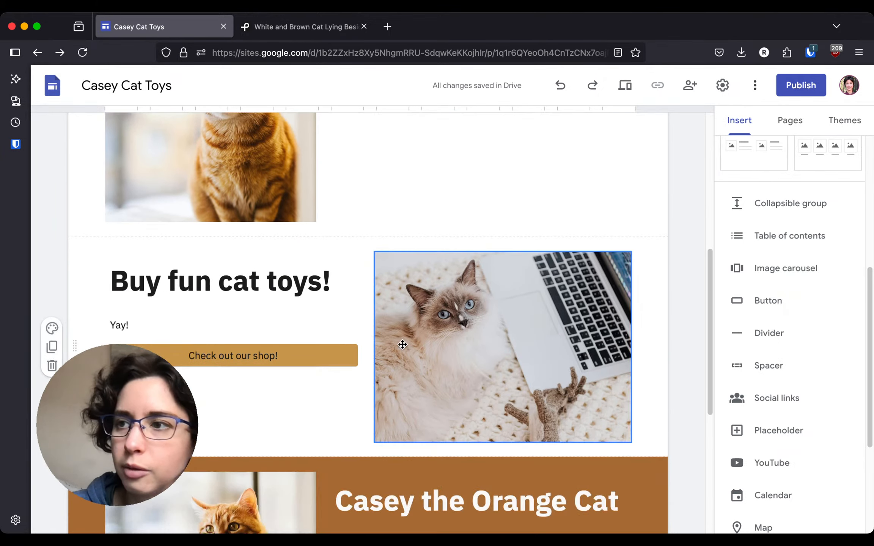
scroll(402, 344, down, 3)
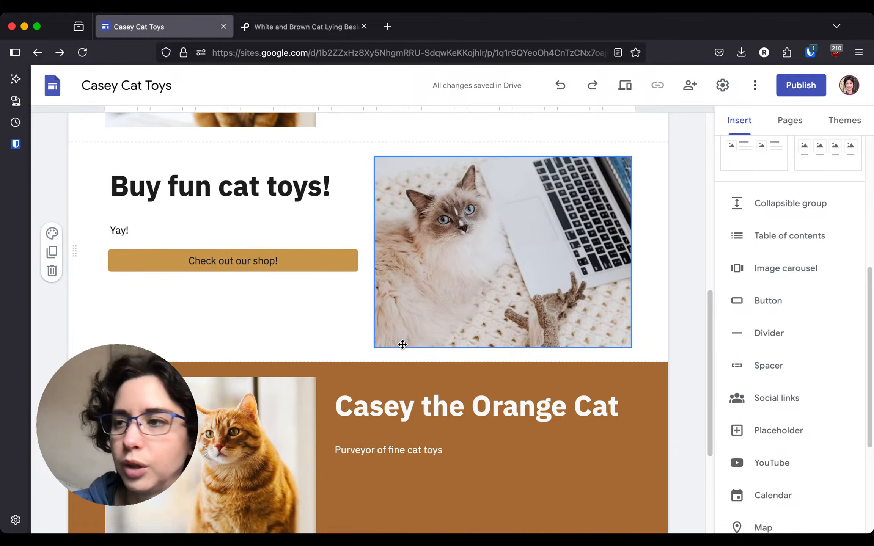
Set the "Buy fun cat toys!" section color to Style 2
click(53, 235)
click(118, 293)
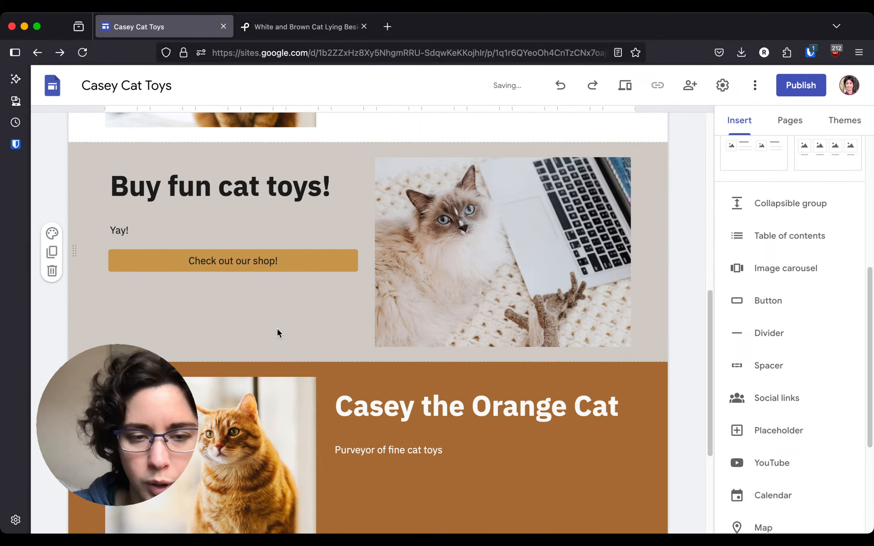
scroll(323, 309, up, 1)
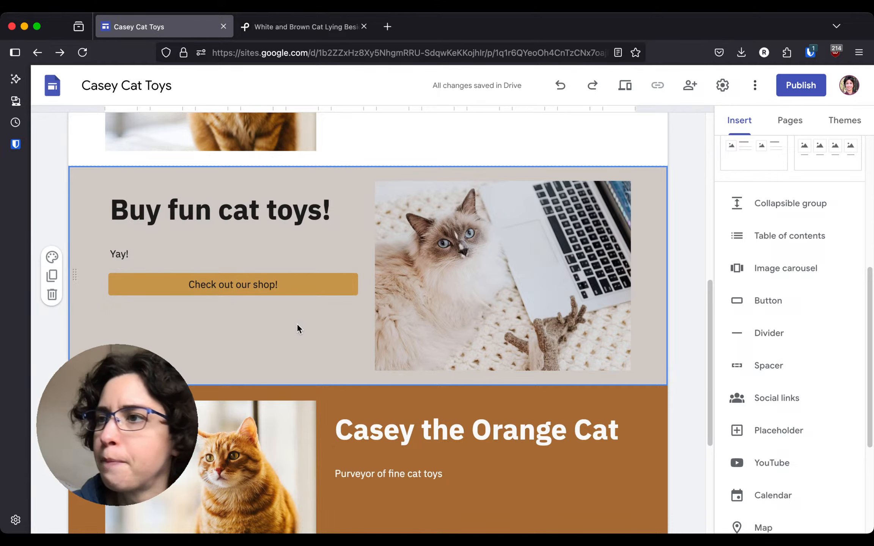
Add a footer at the end of the page
scroll(327, 421, down, 5)
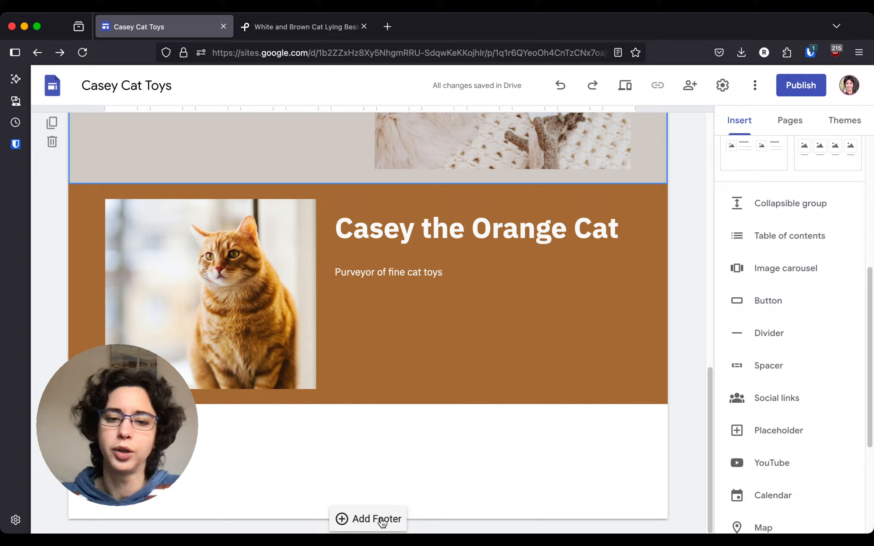
click(382, 520)
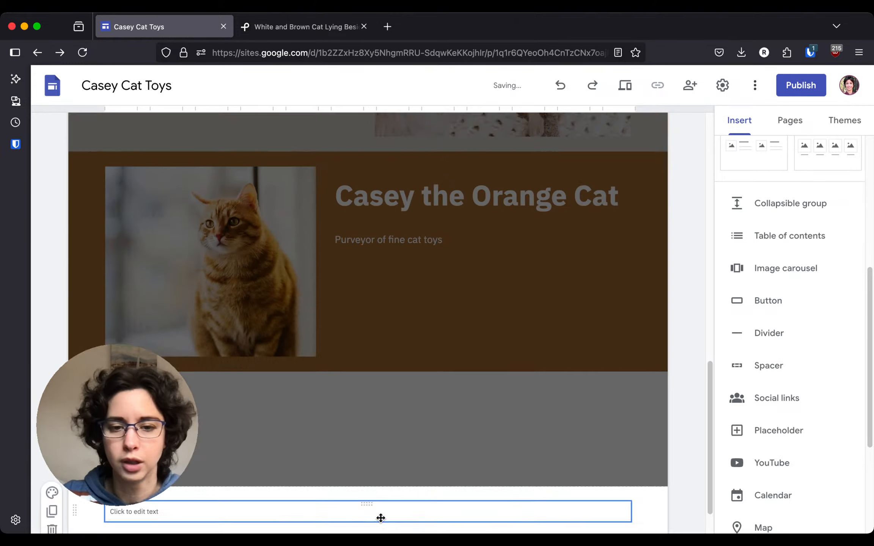
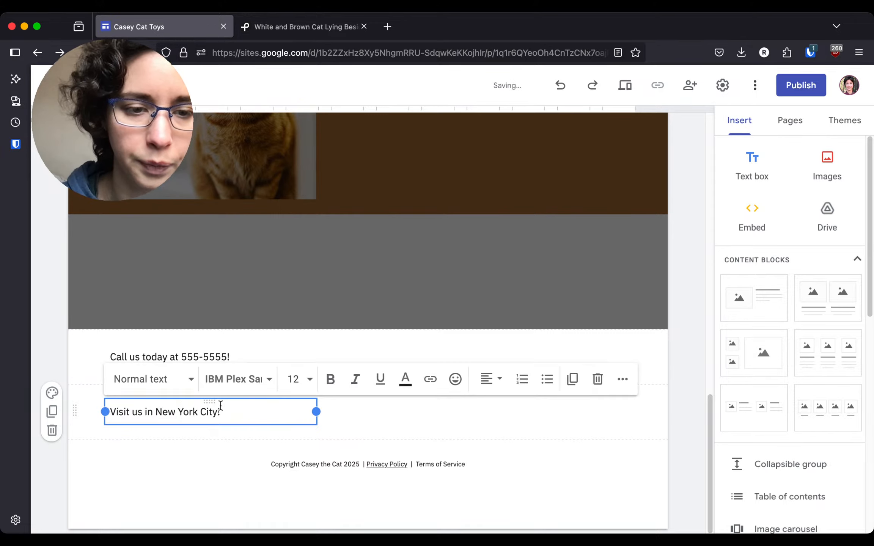
Place the "Visit us in New York City!" text beside the phone text in the footer and set that footer section's color to Style 3
drag(210, 401, 383, 354)
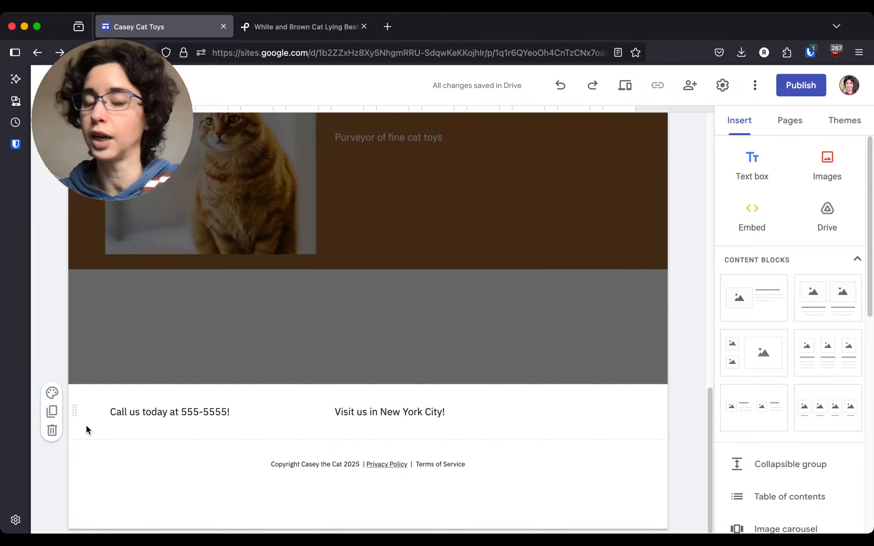
click(57, 396)
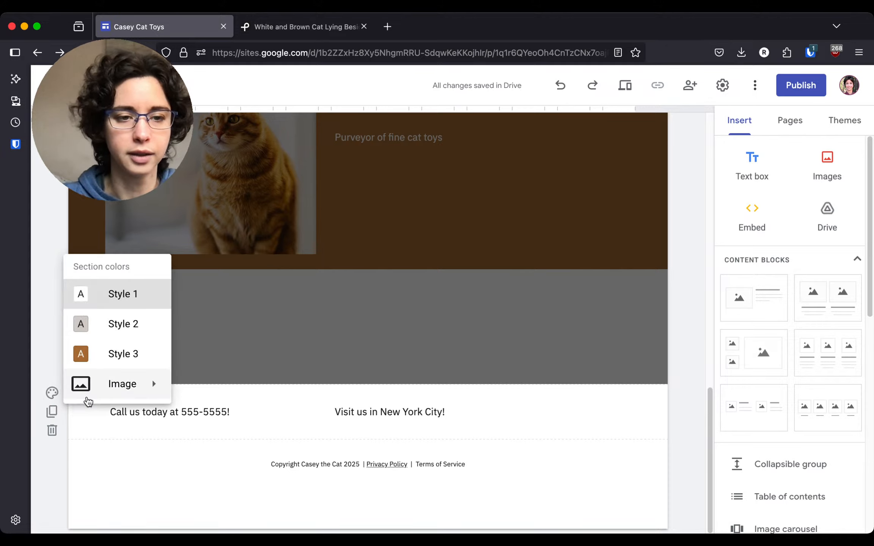
mouse_move(110, 376)
click(109, 357)
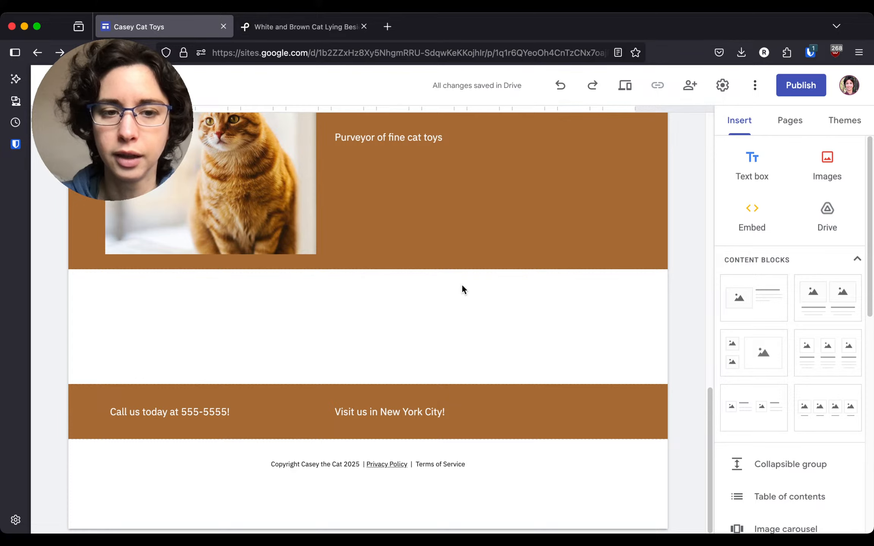
Add a second line reading "Mistake" below "Looking for fun cat toys?" in the page header
scroll(462, 284, up, 3)
scroll(463, 285, up, 10)
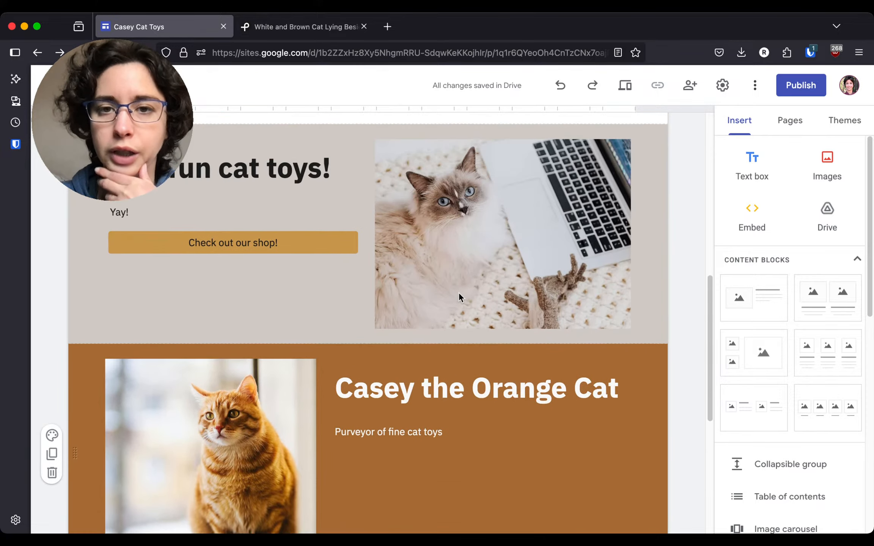
scroll(459, 292, up, 10)
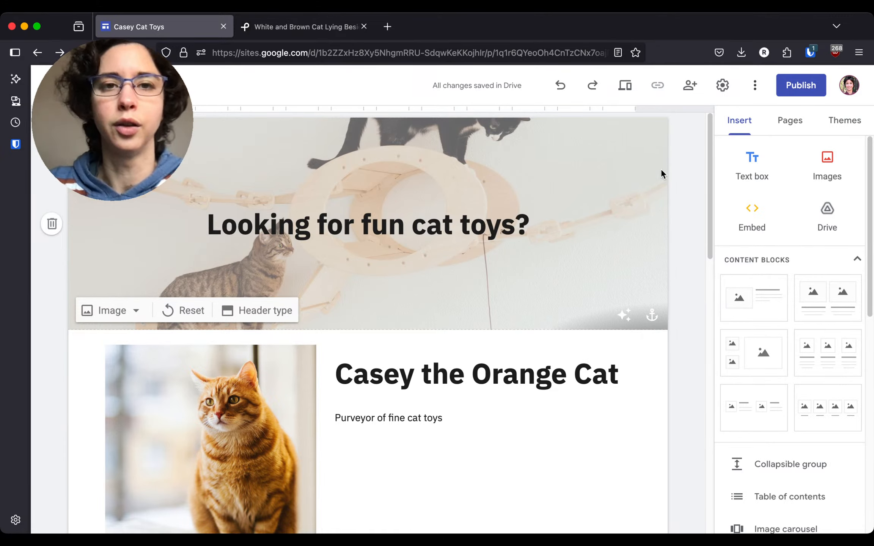
click(795, 127)
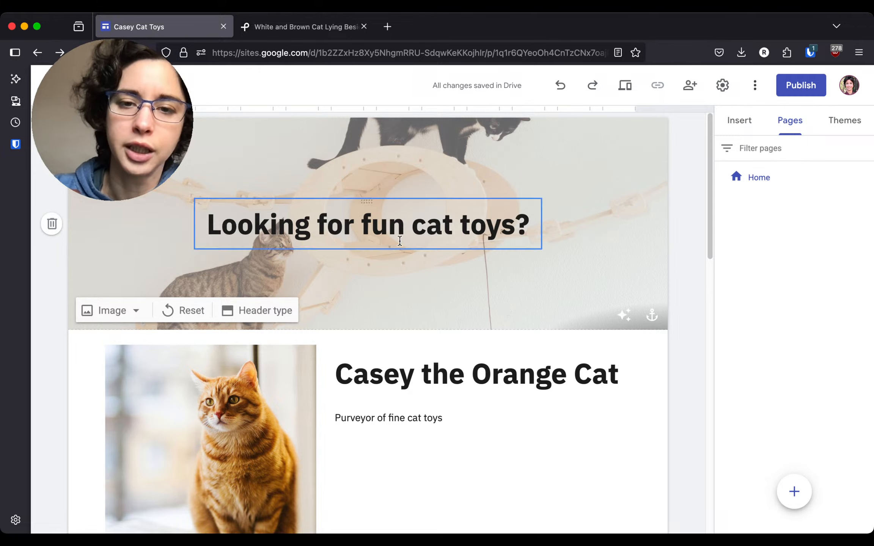
click(532, 223)
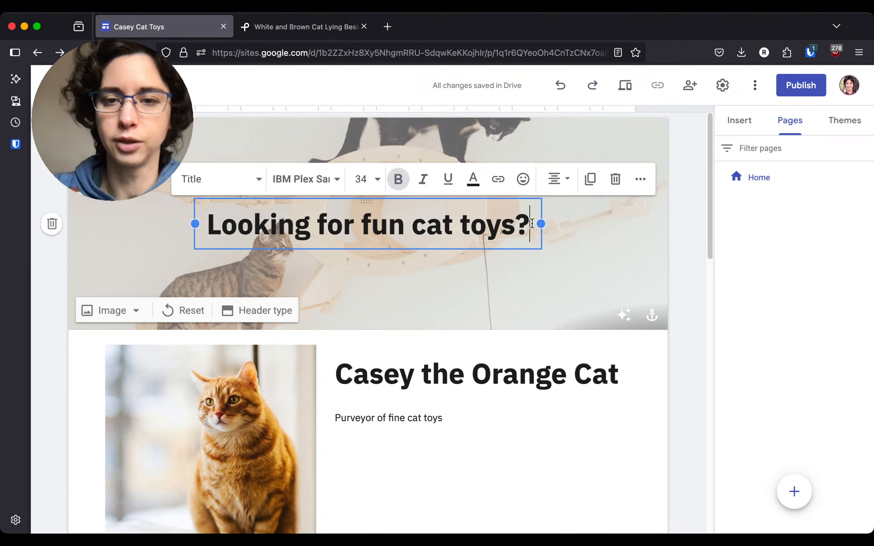
key(Return)
text(Mistake)
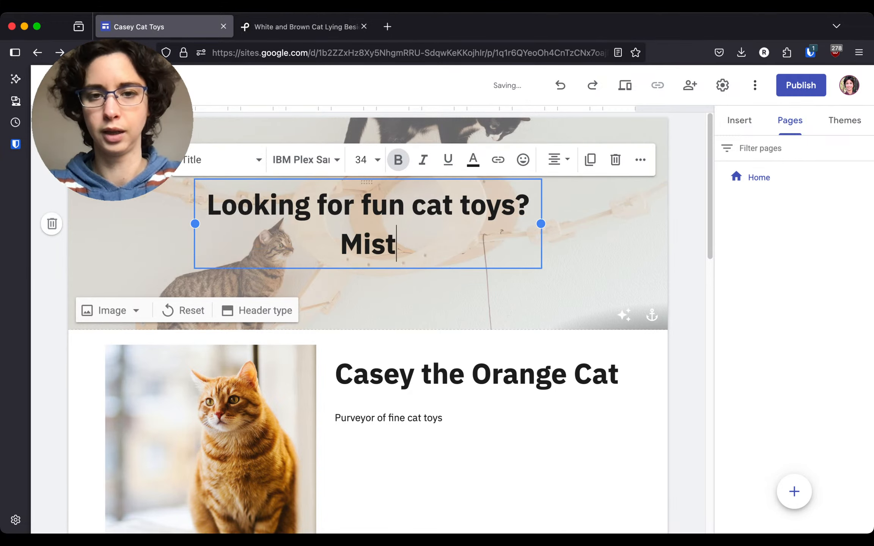
click(631, 232)
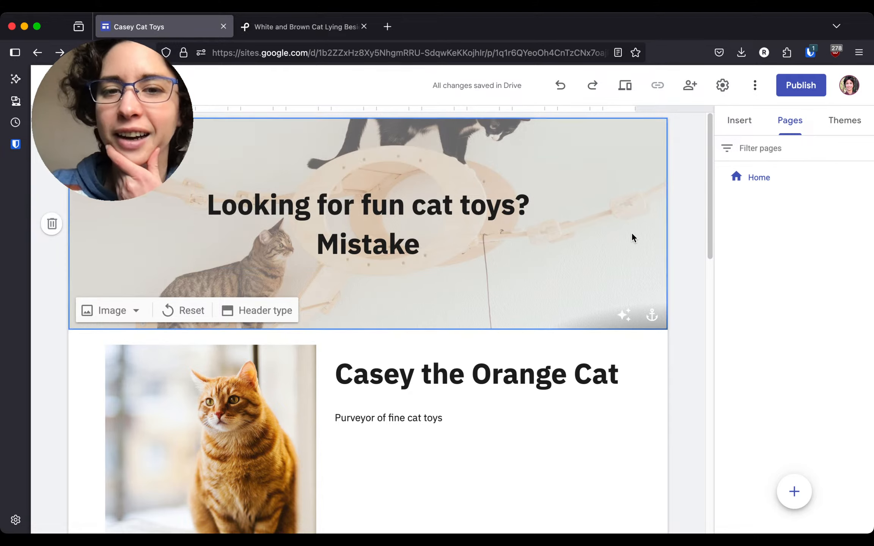
Undo the added "Mistake" line in the header title
click(561, 90)
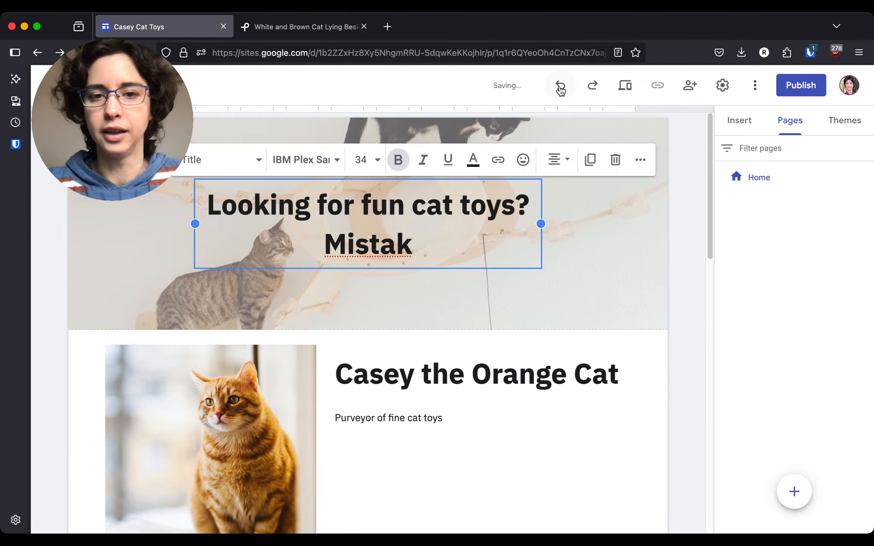
click(560, 89)
click(560, 88)
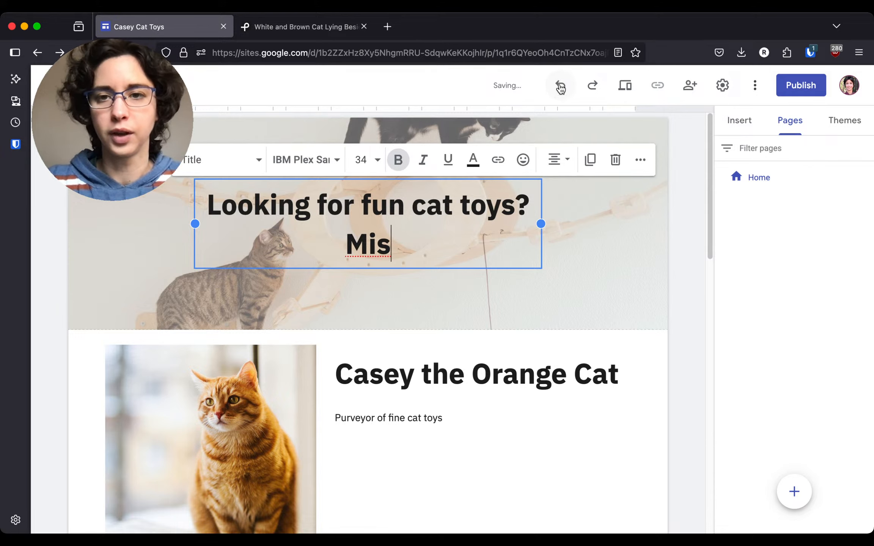
click(560, 89)
click(560, 89)
click(560, 89)
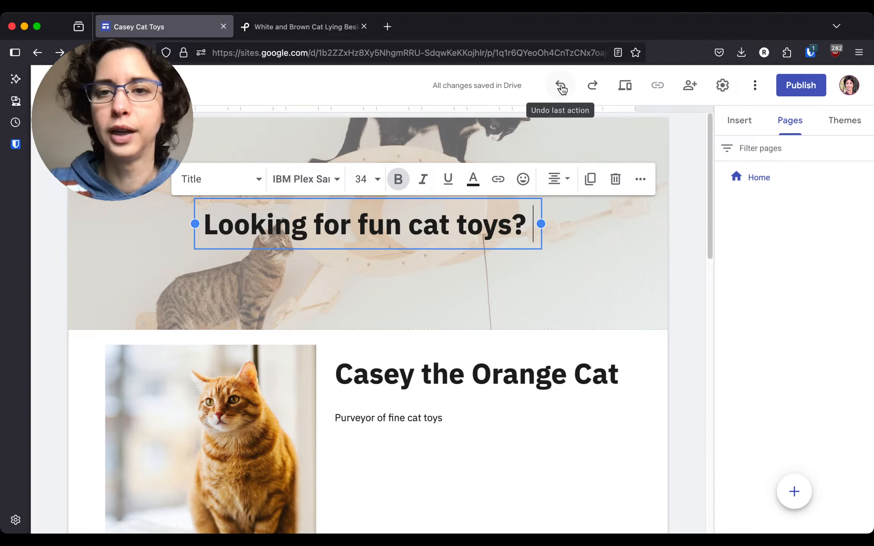
click(595, 87)
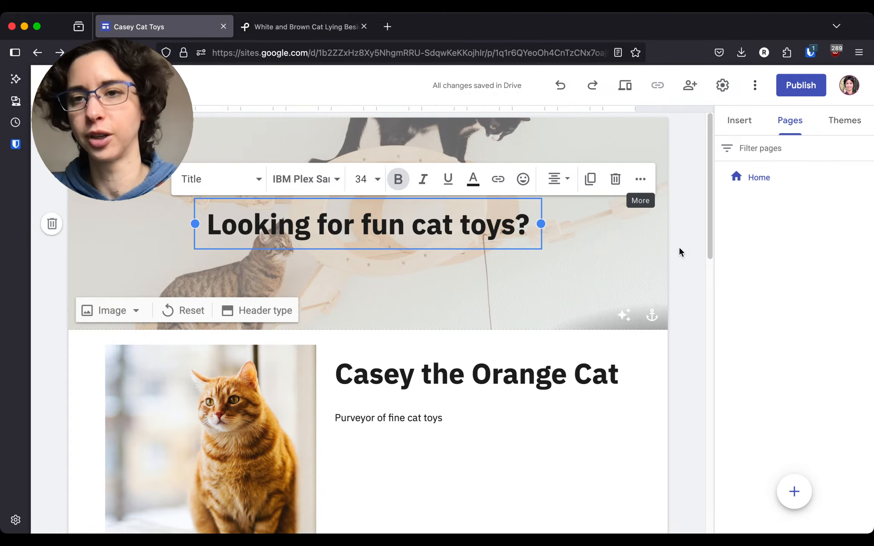
click(618, 239)
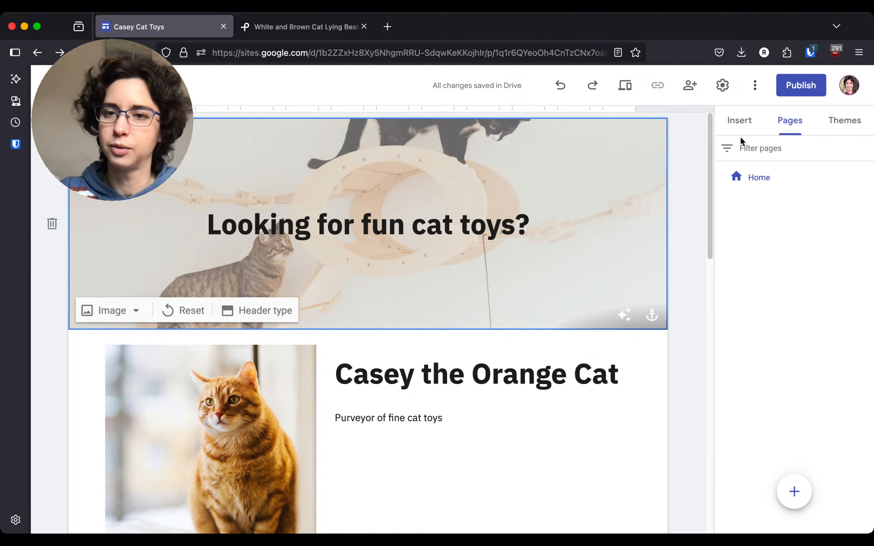
click(735, 116)
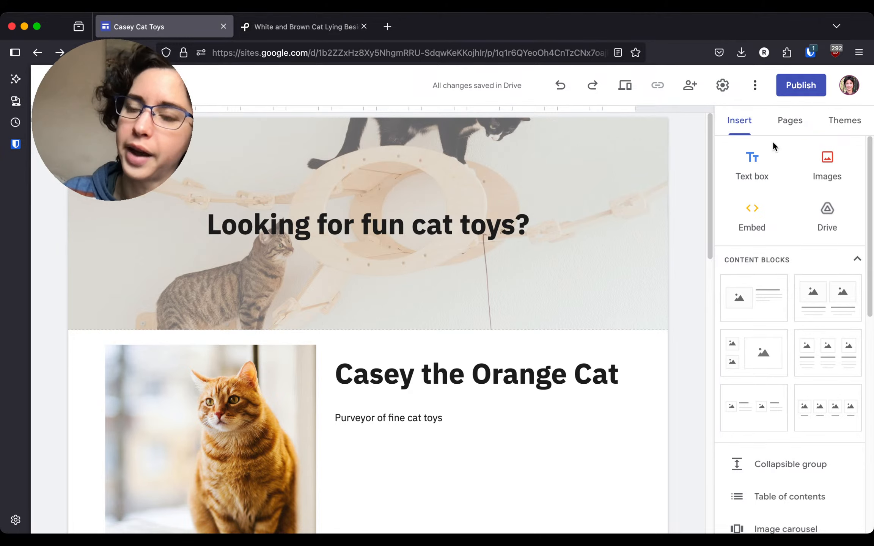
click(850, 122)
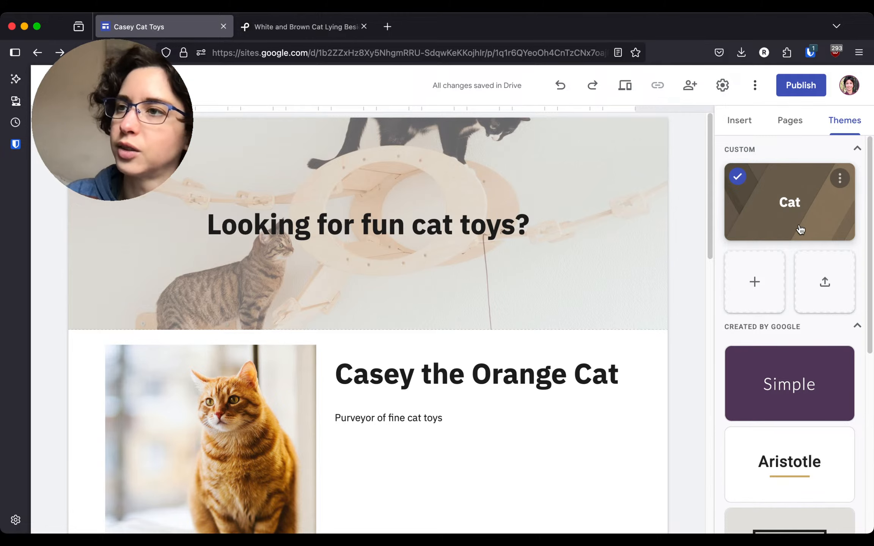
click(740, 121)
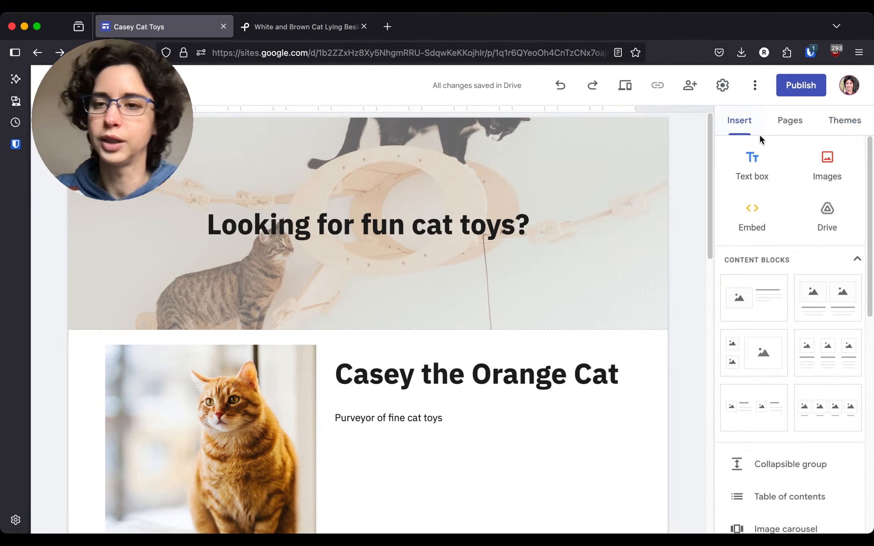
Create a new site page named "Testimonials"
click(788, 120)
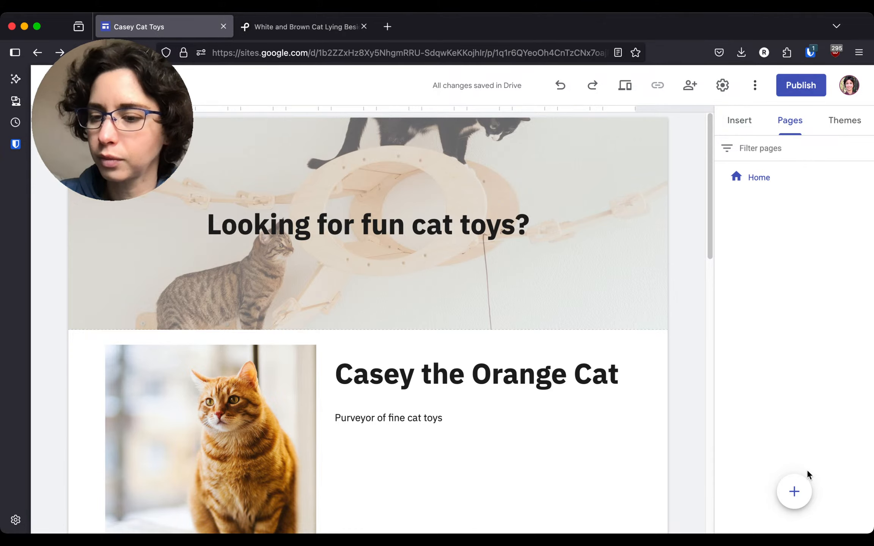
click(796, 492)
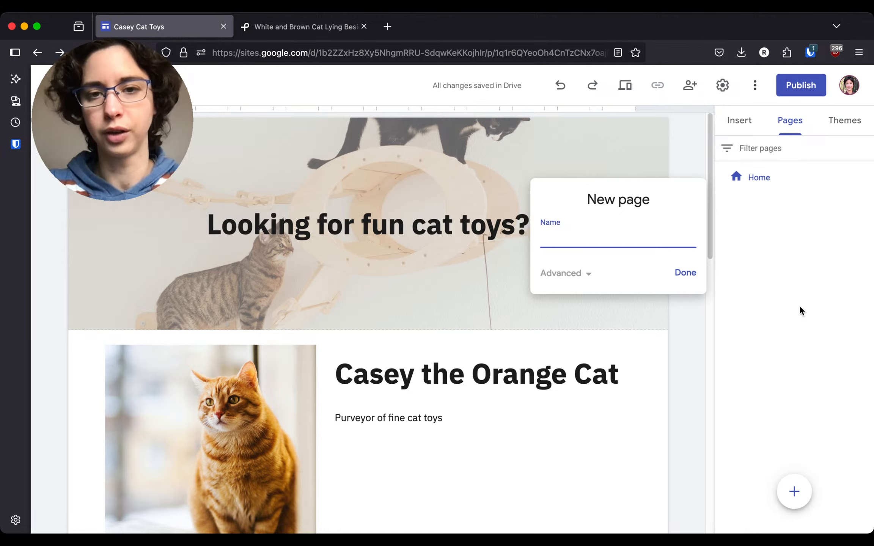
text(Testimo)
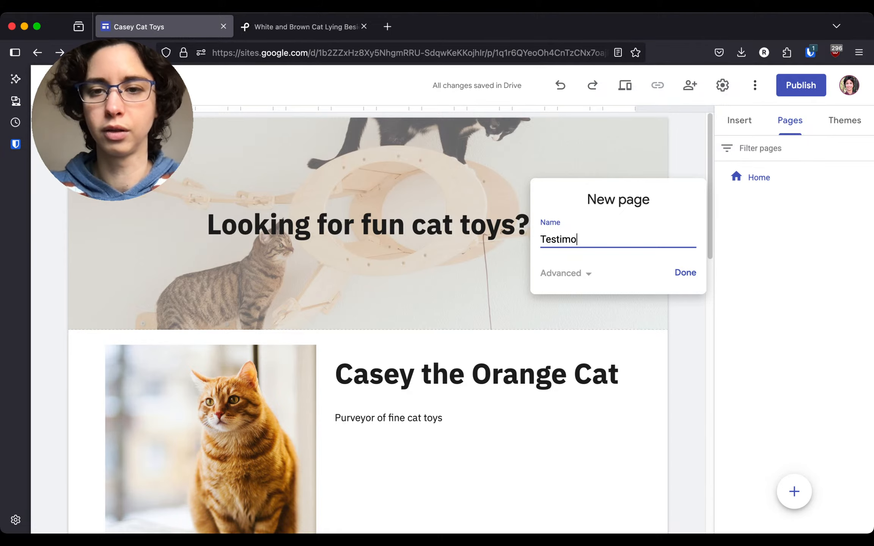
text(nials)
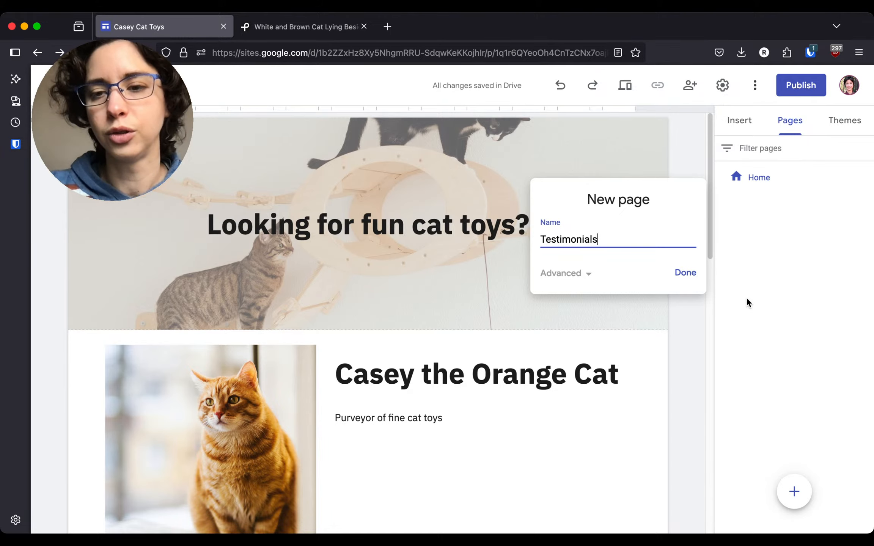
click(685, 273)
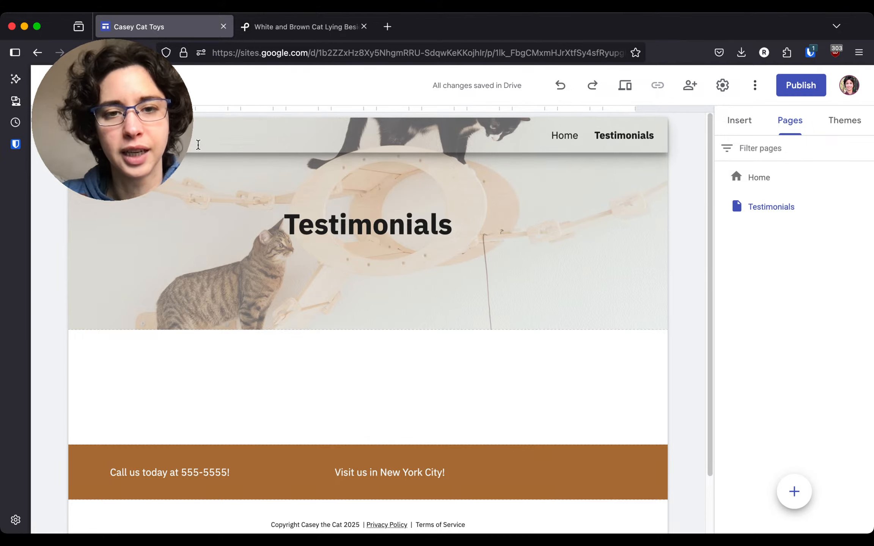
click(292, 228)
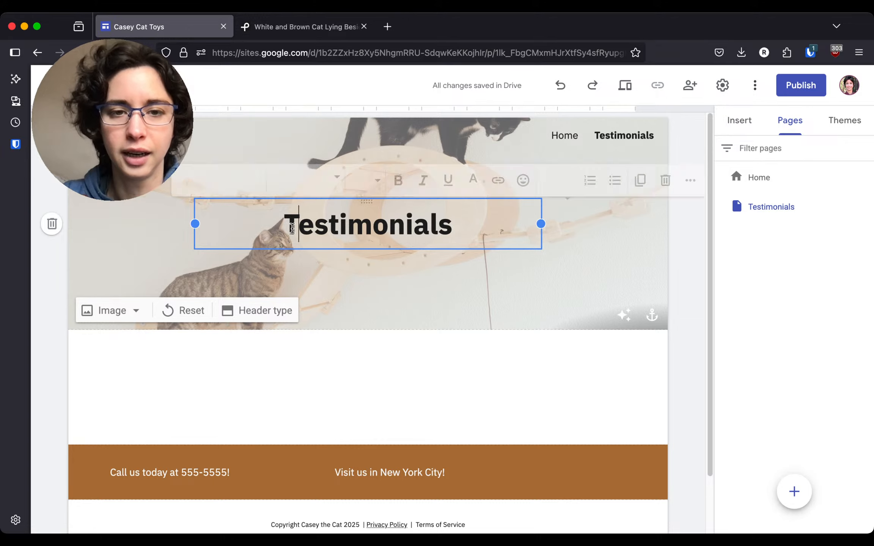
drag(282, 226, 498, 216)
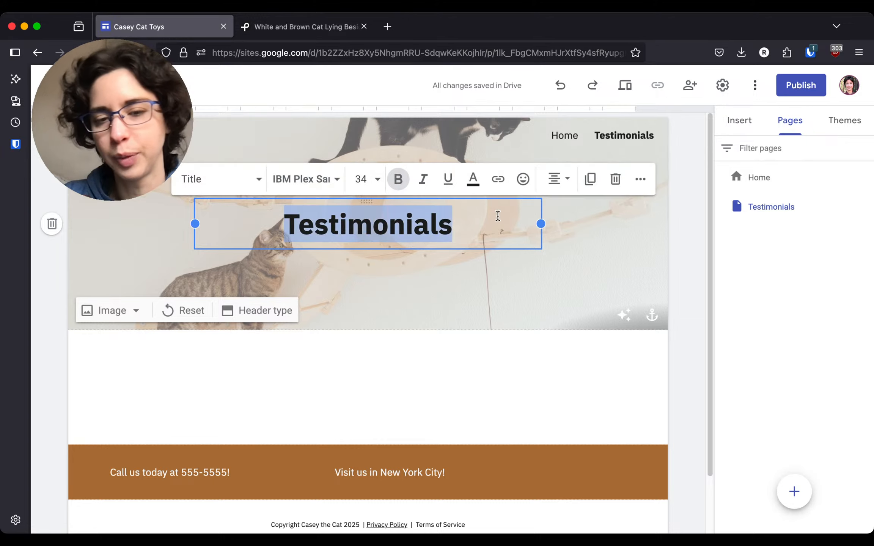
click(497, 216)
click(612, 251)
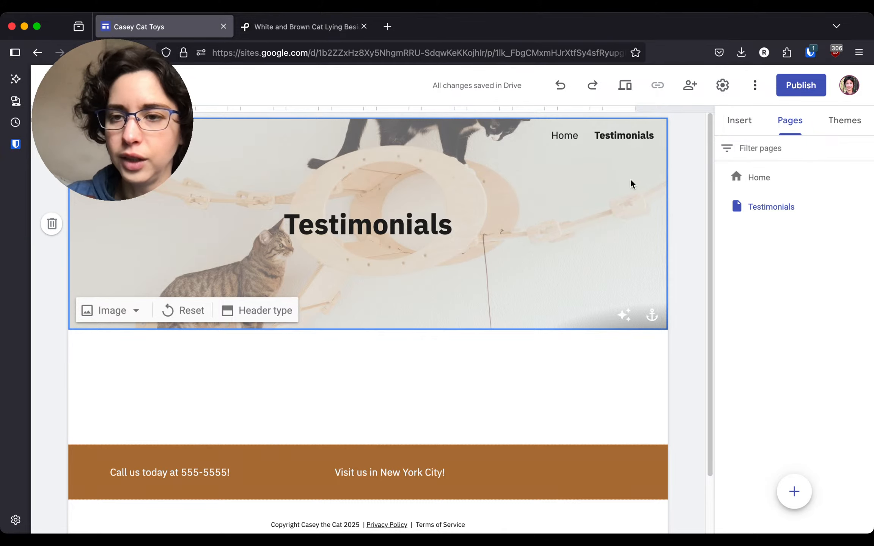
View the Home page, return to the Testimonials page and look at its header image options
click(761, 175)
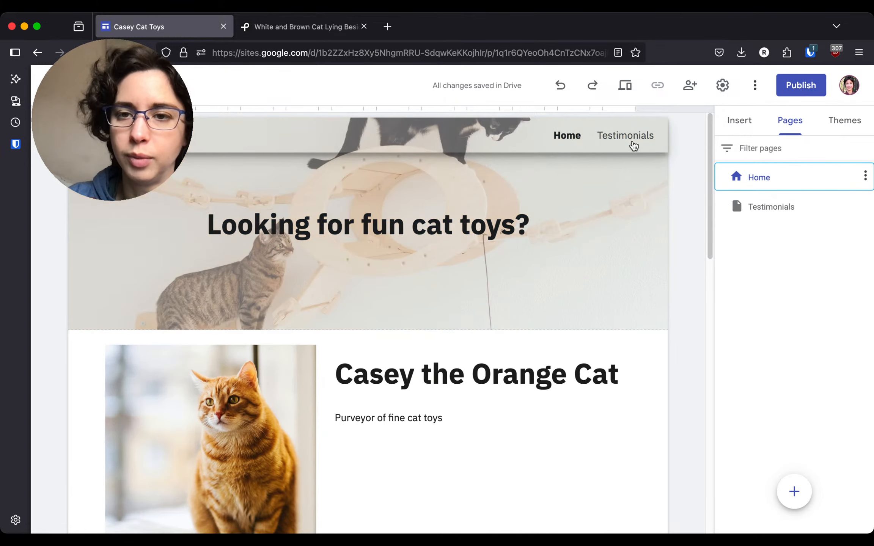
click(648, 135)
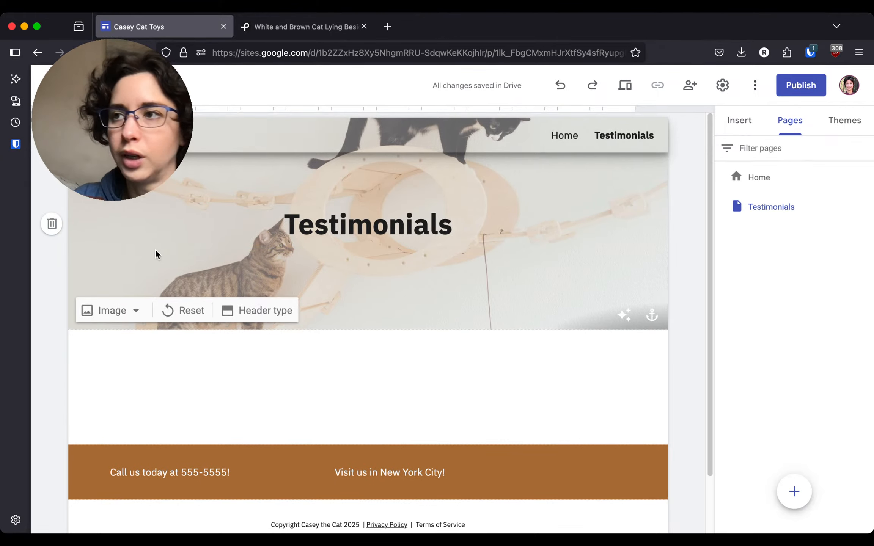
click(138, 312)
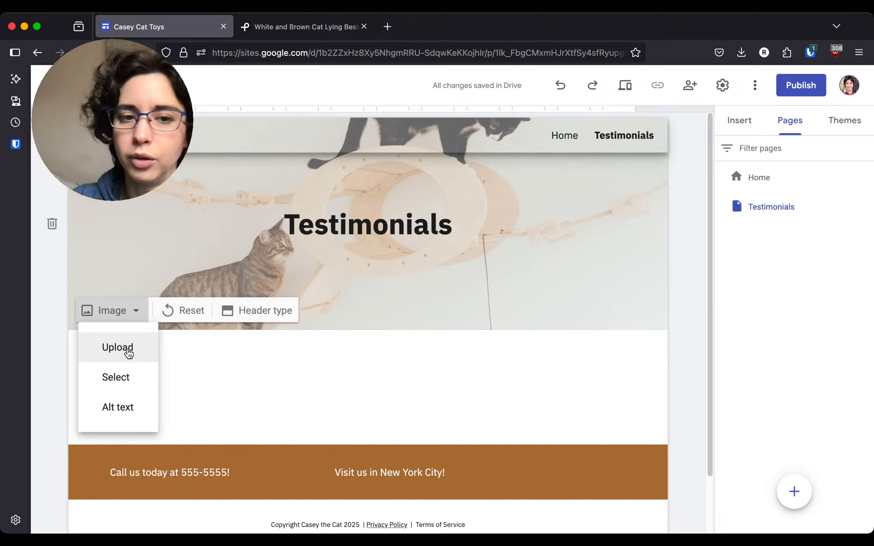
click(389, 370)
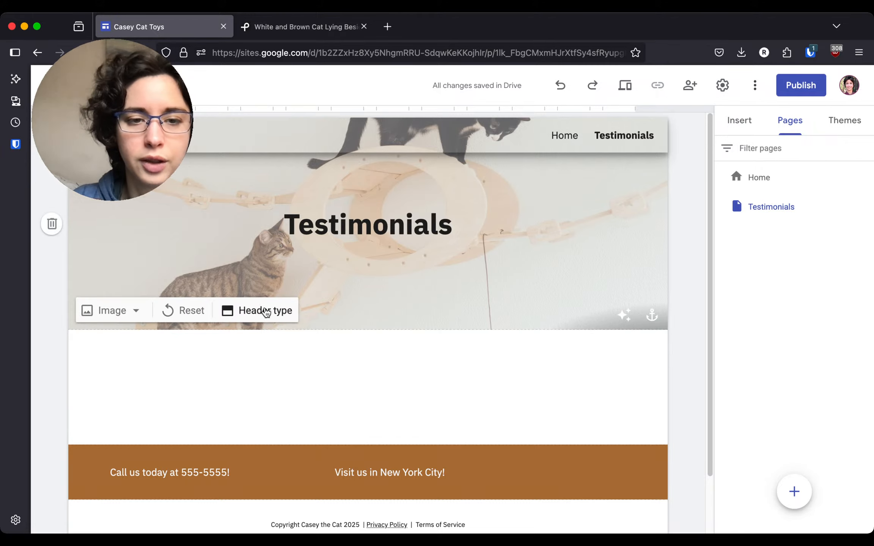
Try the Large banner and Title only header types on the Testimonials page and return the header to Banner
click(288, 311)
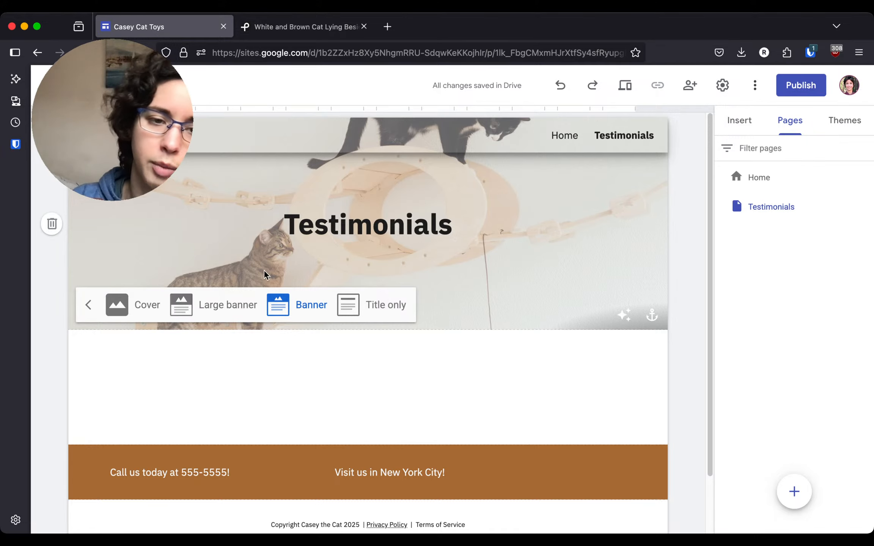
click(203, 307)
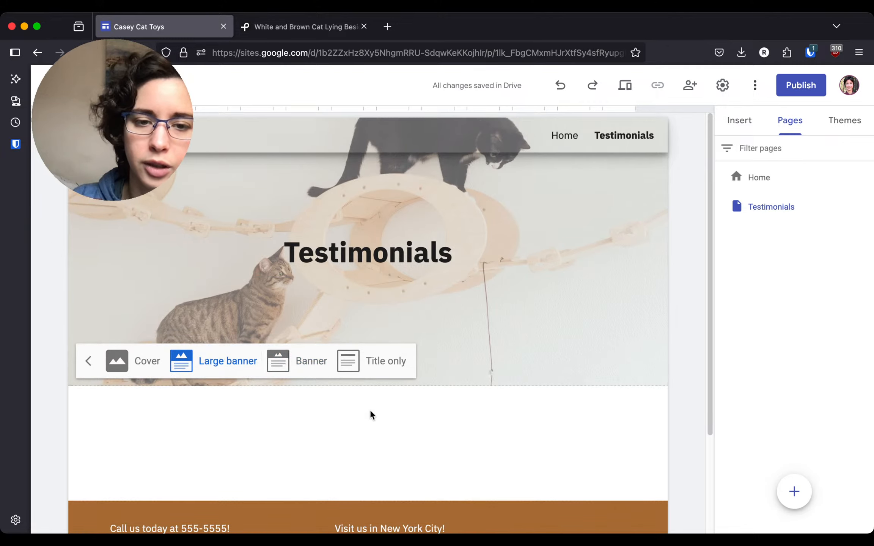
click(381, 359)
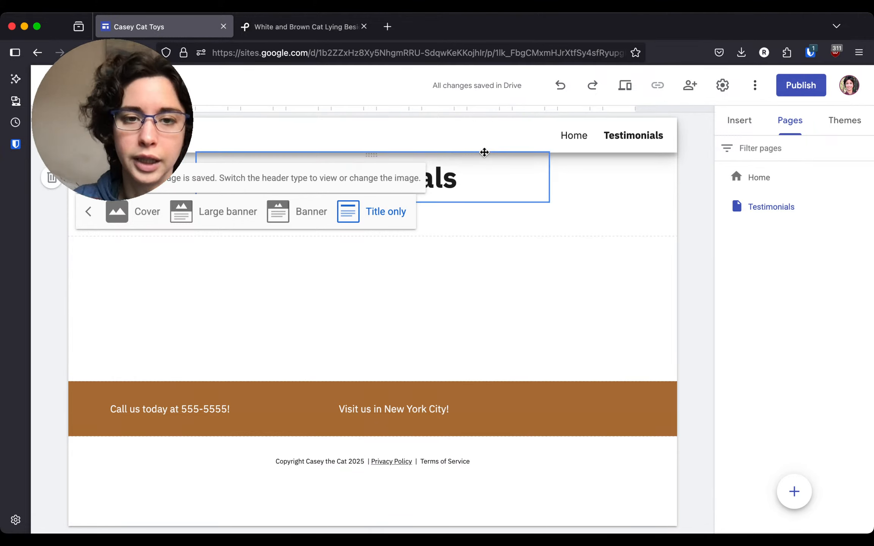
click(287, 220)
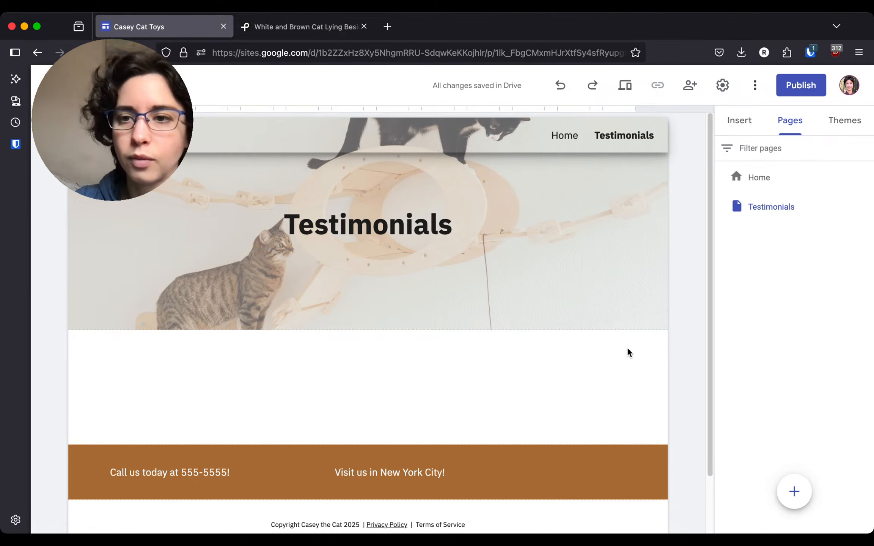
Add a text box below the Testimonials header reading ""Best Cat Toys Ever!!!" -- satisfied customer"
click(741, 122)
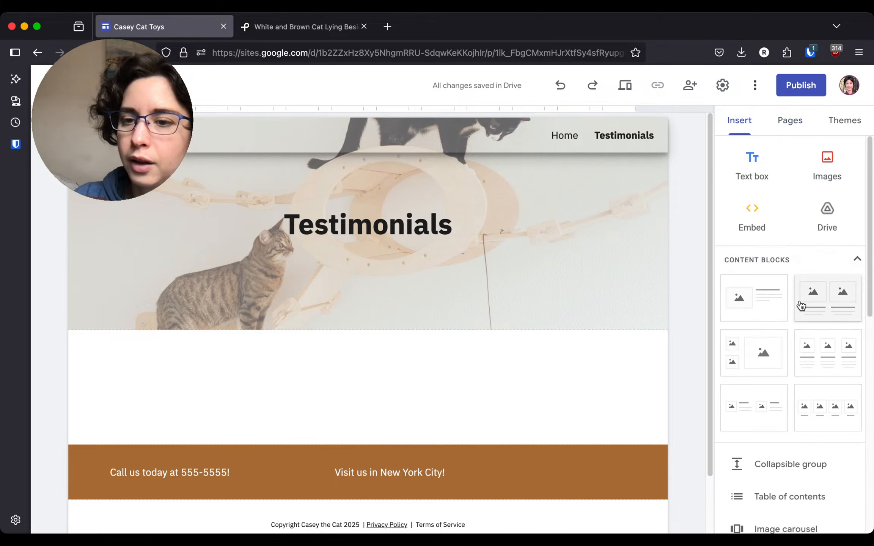
click(759, 169)
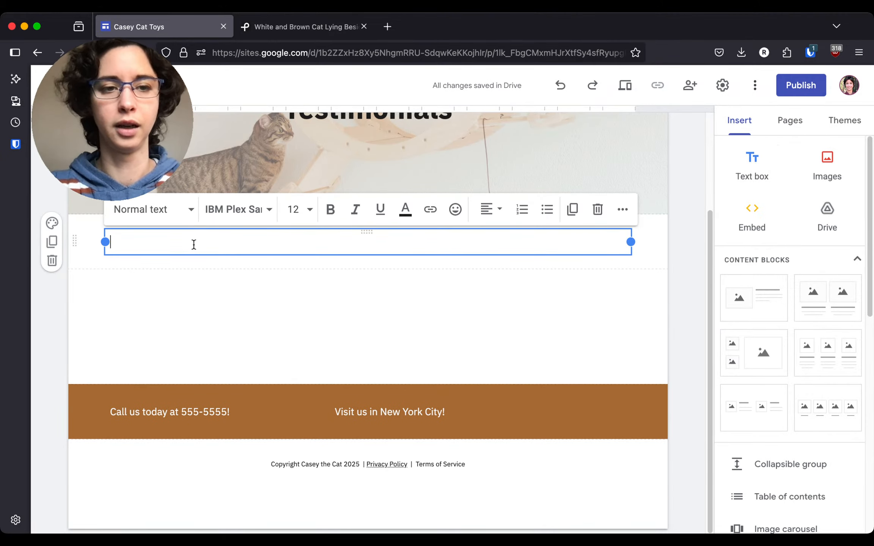
text("Best)
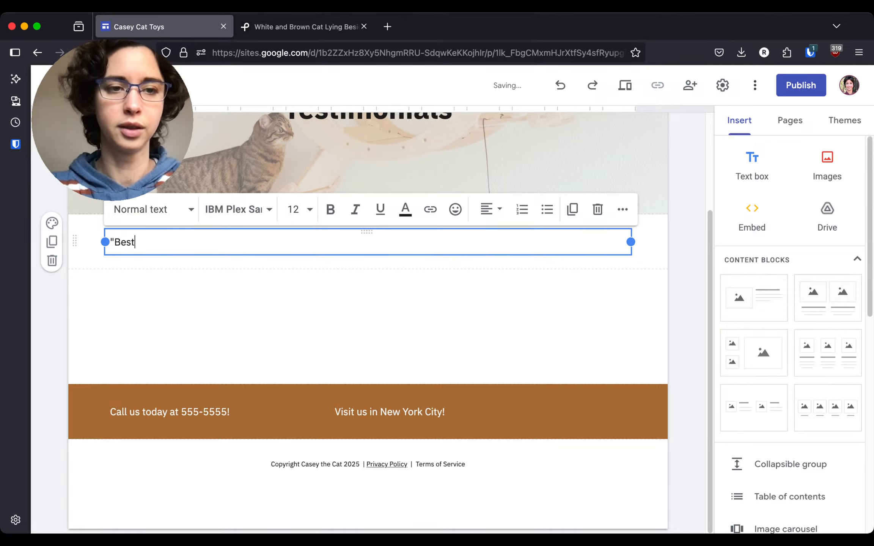
text( Cat Toys)
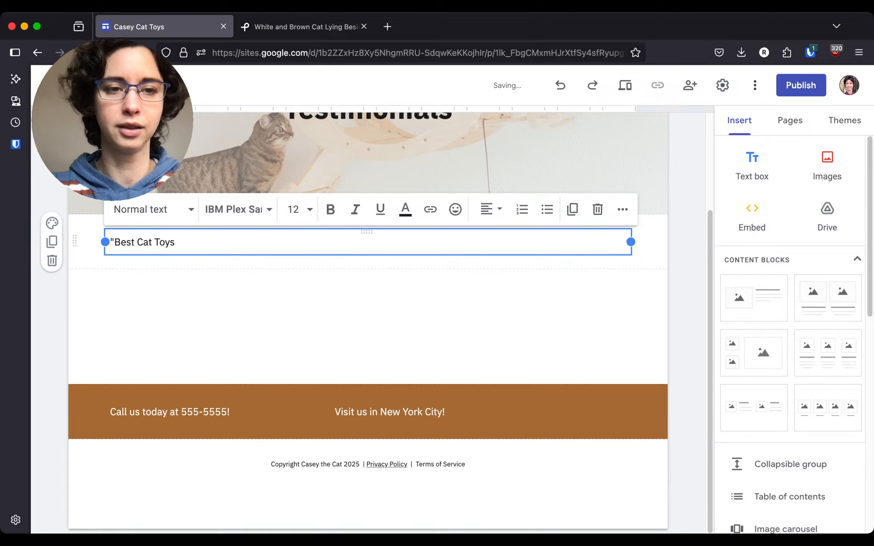
text( Ever!!!" -- s)
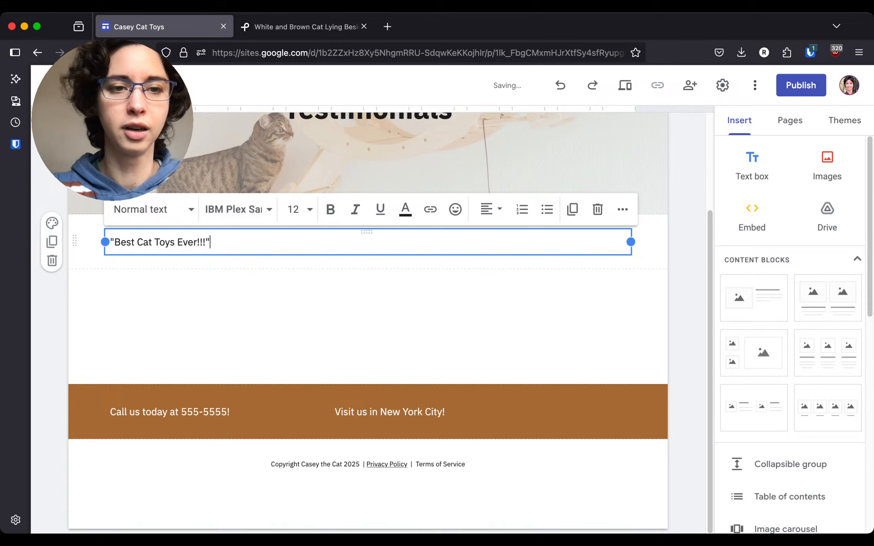
text(ati)
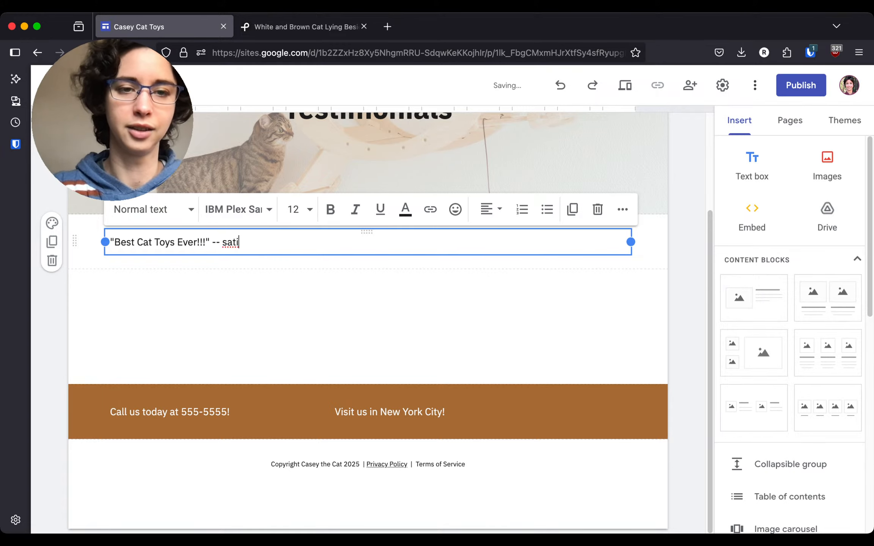
text(sfied customer)
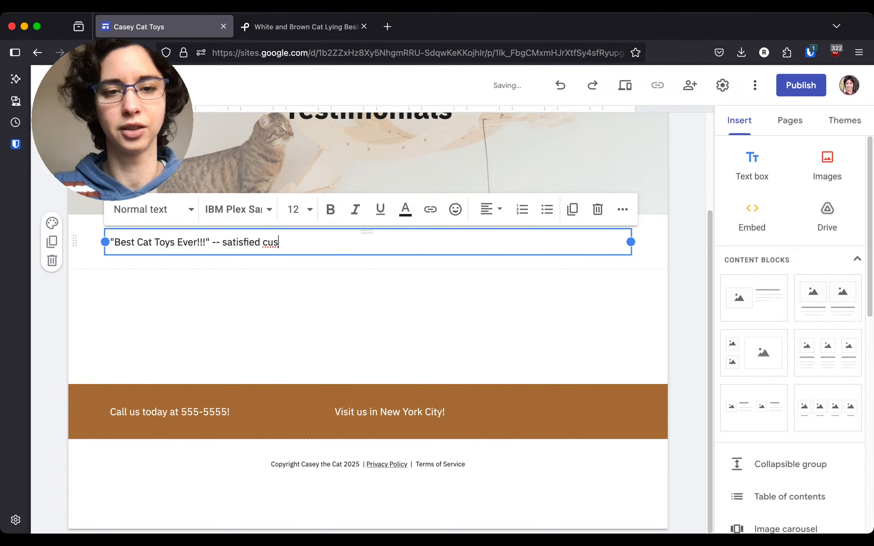
click(199, 315)
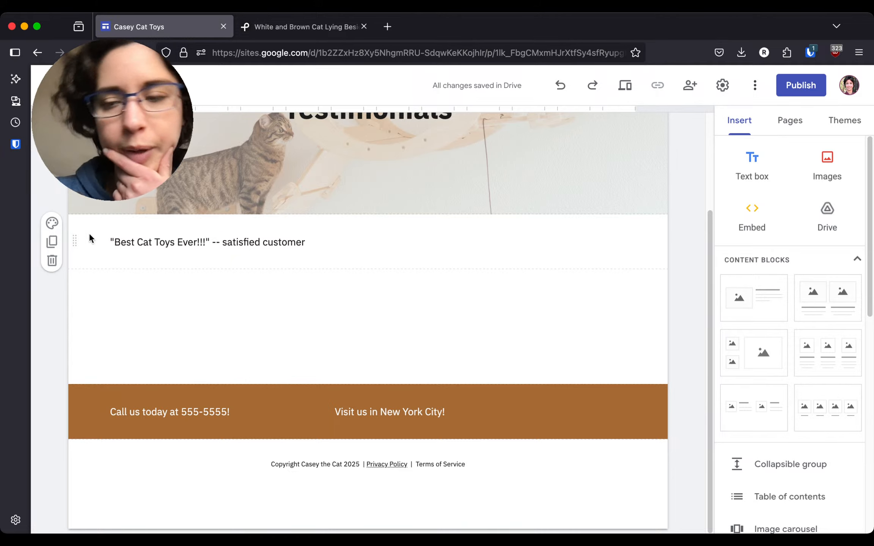
scroll(321, 325, up, 3)
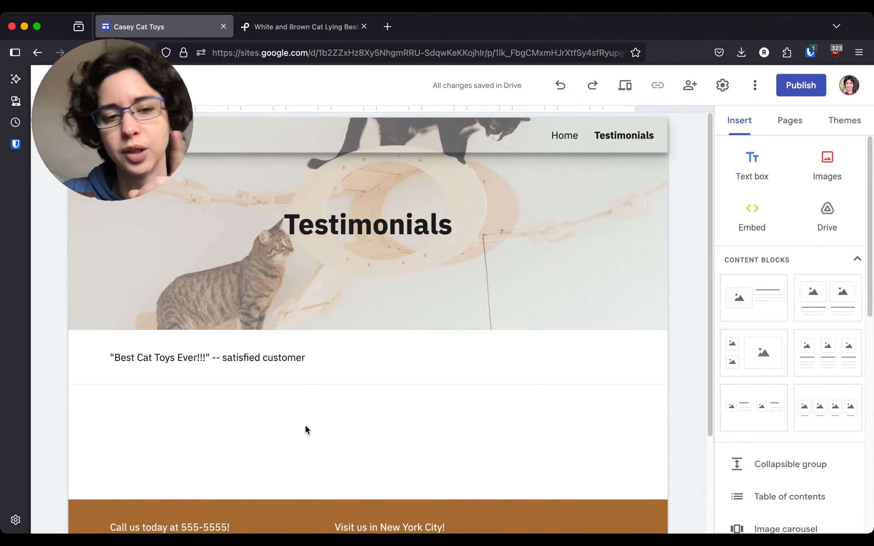
mouse_move(260, 377)
click(130, 358)
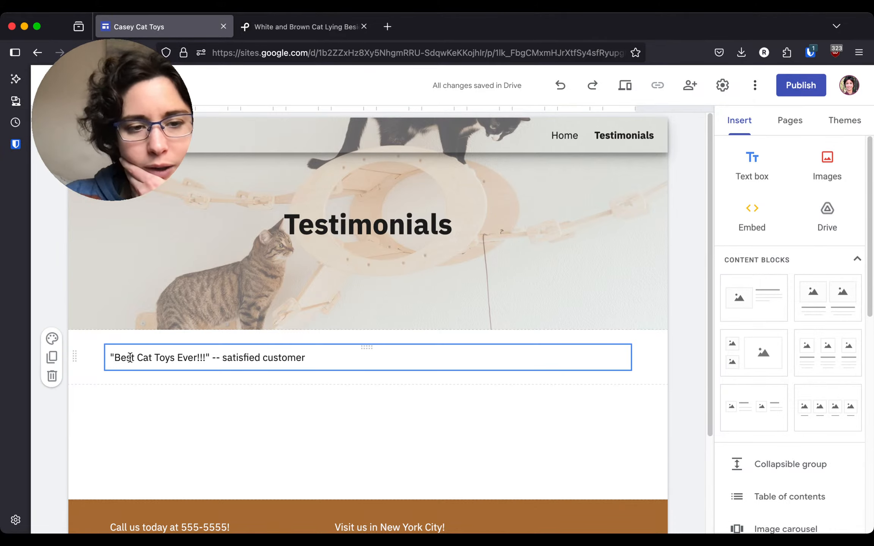
drag(111, 356, 331, 361)
click(392, 418)
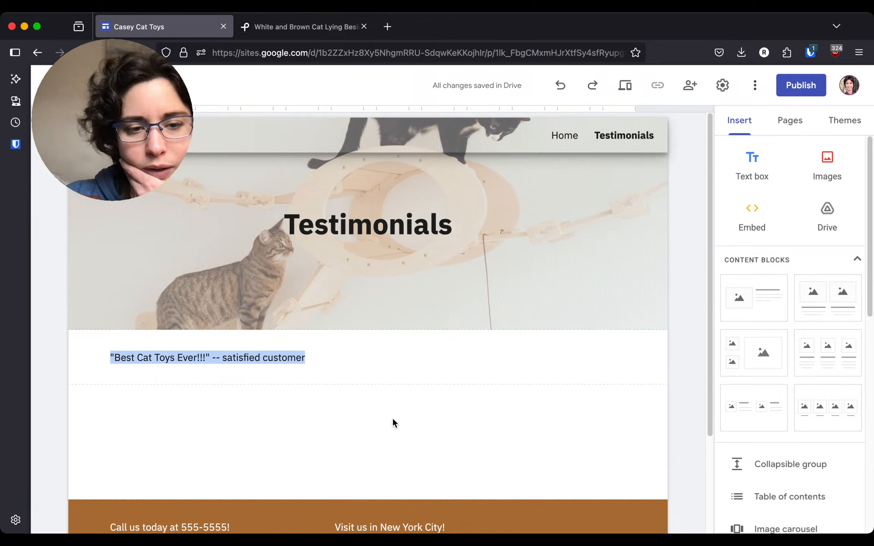
Move "-- satisfied customer" onto its own line below the "Best Cat Toys Ever!!!" quote
click(330, 359)
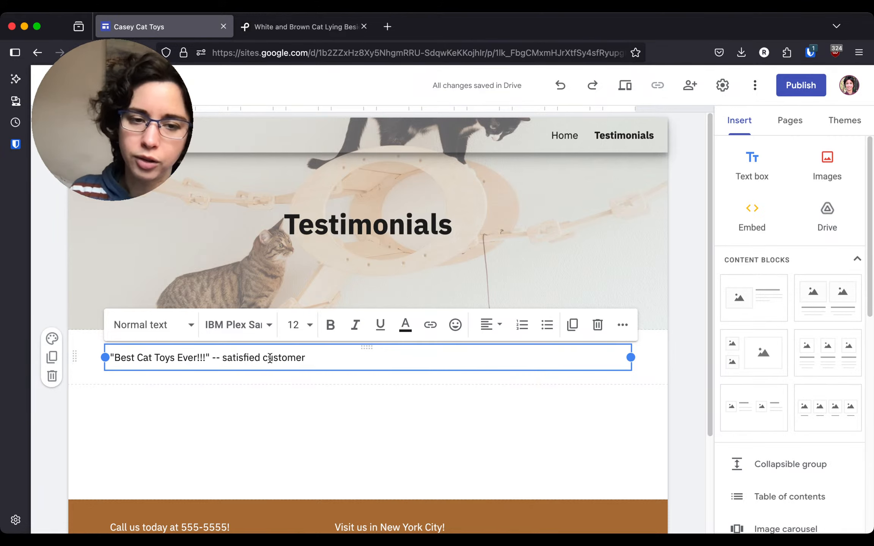
click(214, 358)
key(BackSpace)
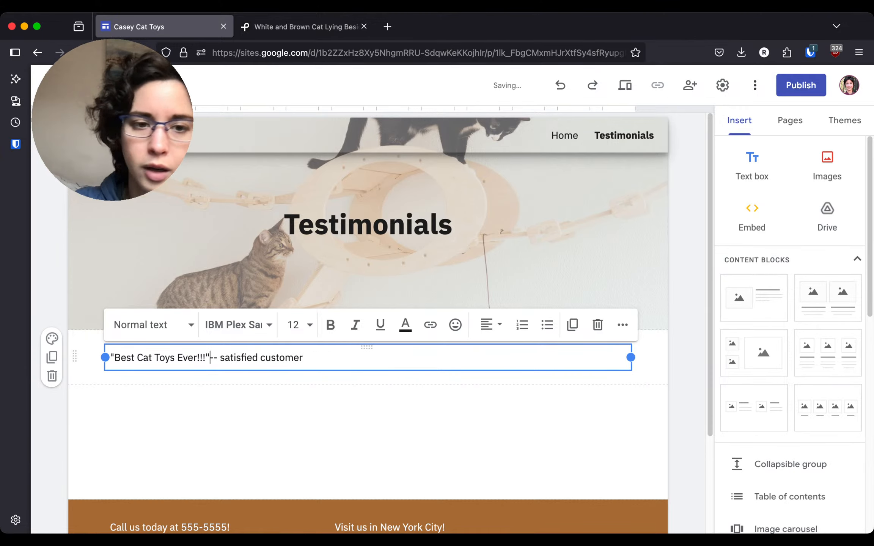
key(Return)
Set the font size of the "Best Cat Toys Ever!!!" line to 48
drag(220, 352, 113, 357)
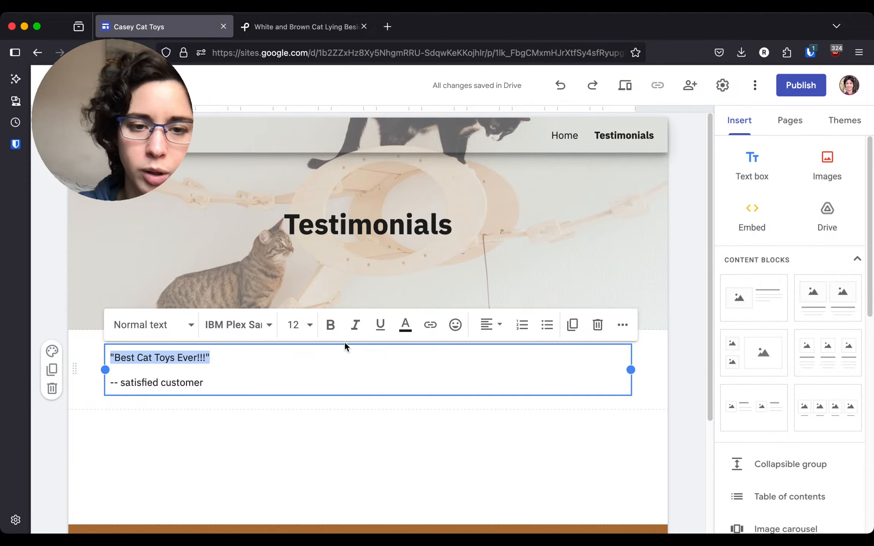
click(292, 325)
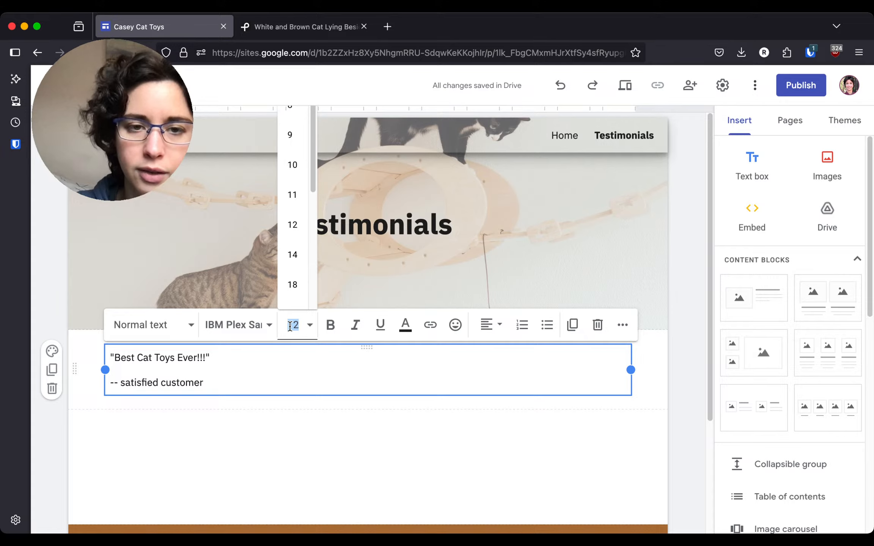
scroll(296, 272, down, 4)
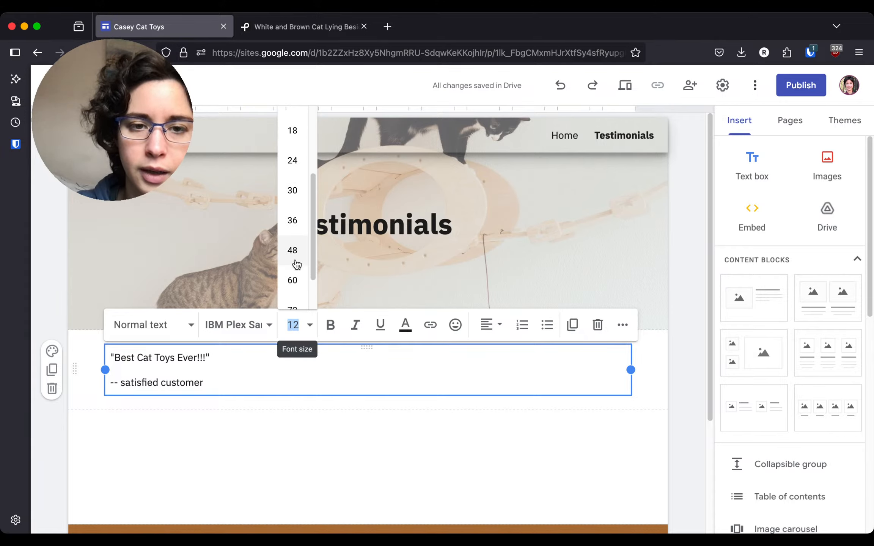
click(296, 256)
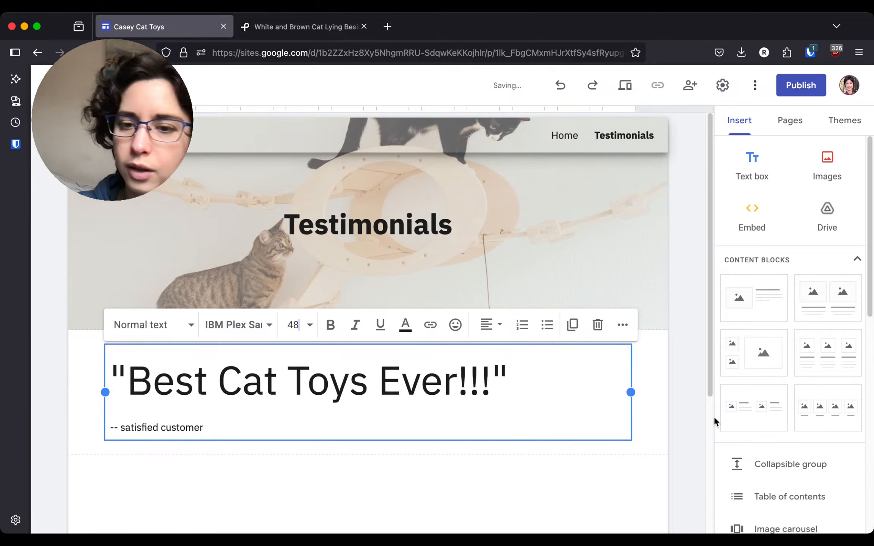
click(653, 405)
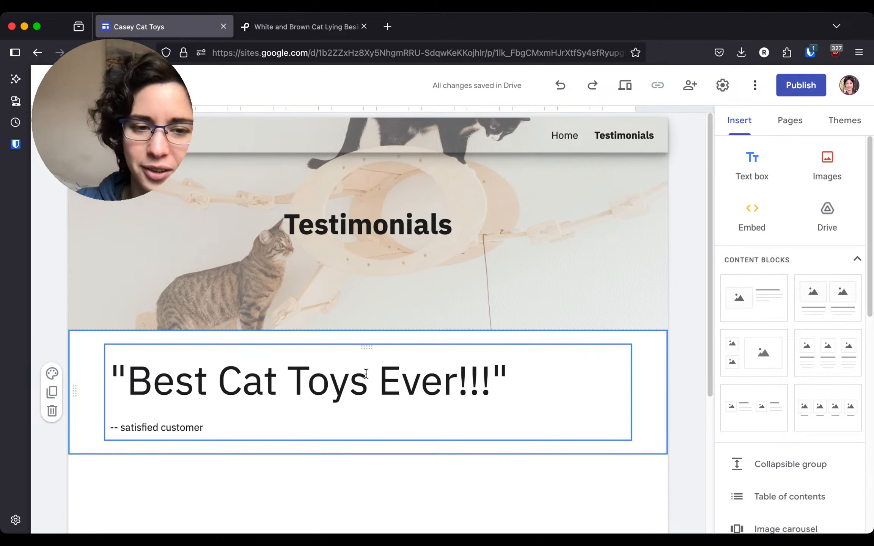
Center-align both the "Best Cat Toys Ever!!!" quote and the "-- satisfied customer" line
triple_click(236, 385)
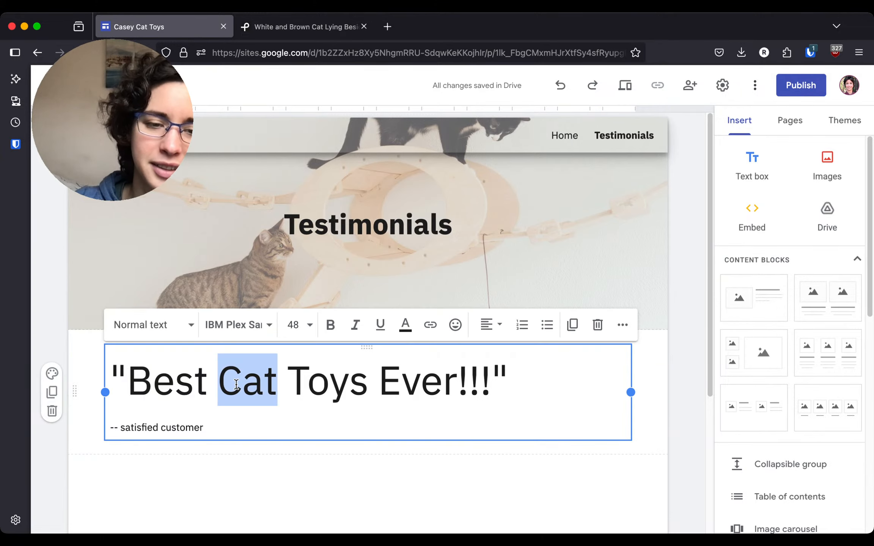
click(493, 329)
click(486, 390)
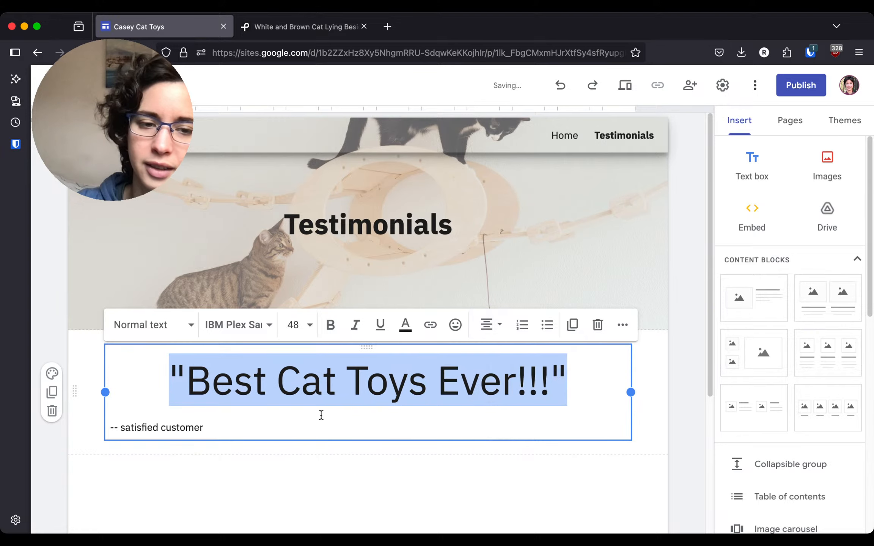
click(241, 433)
click(487, 330)
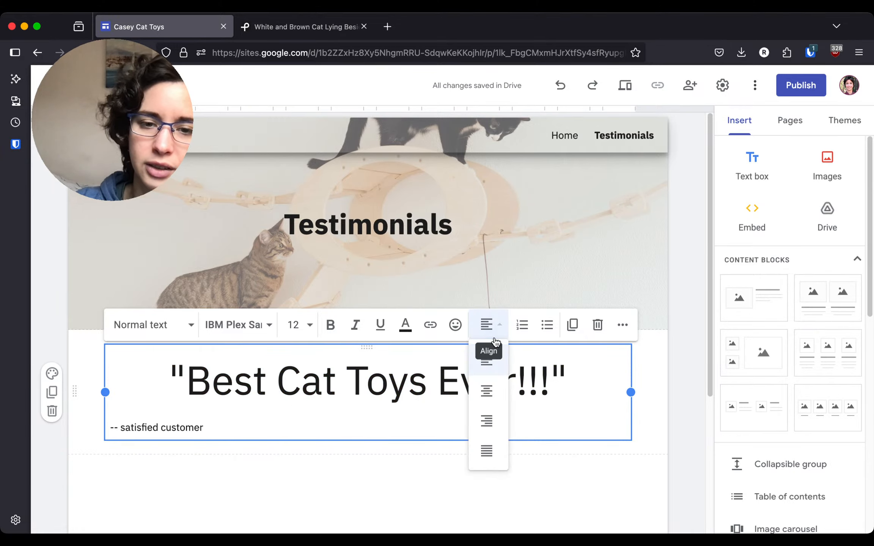
click(486, 390)
Set the font size of the "Best Cat Toys Ever!!!" line to 36
triple_click(357, 382)
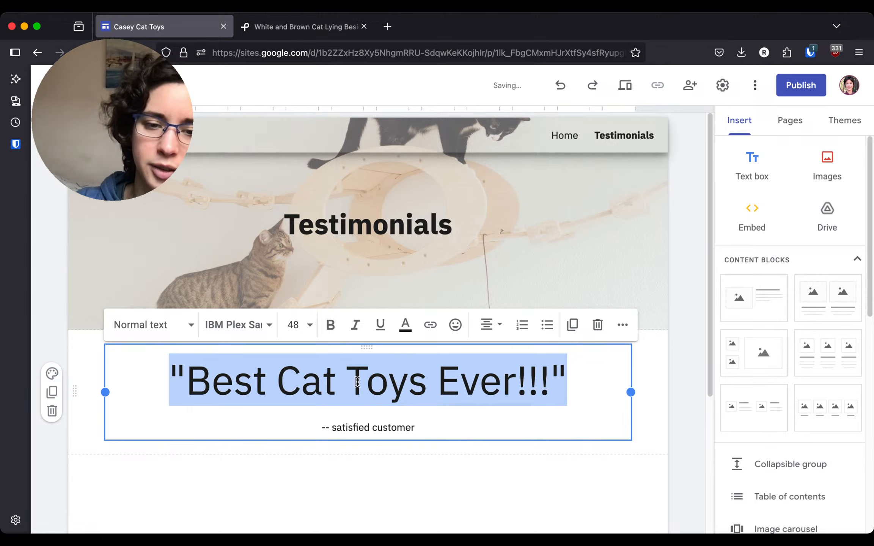
click(294, 325)
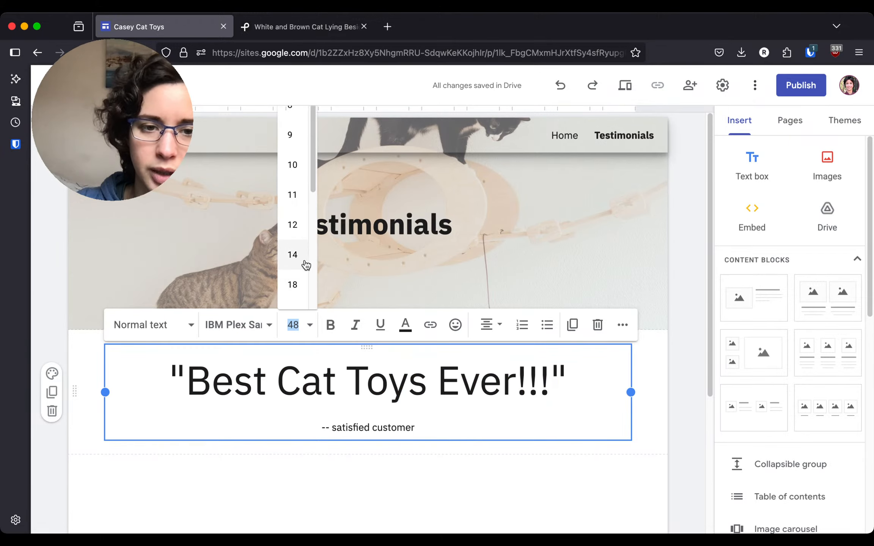
scroll(304, 264, down, 5)
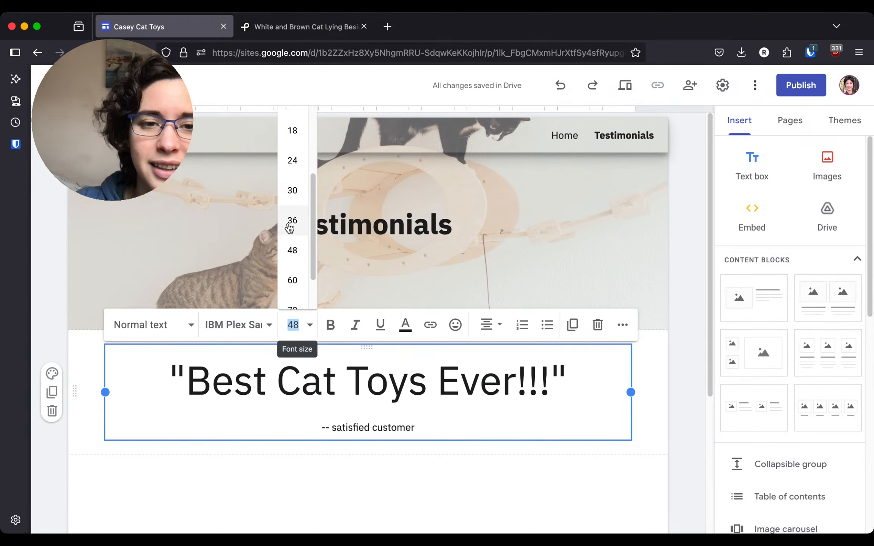
click(298, 222)
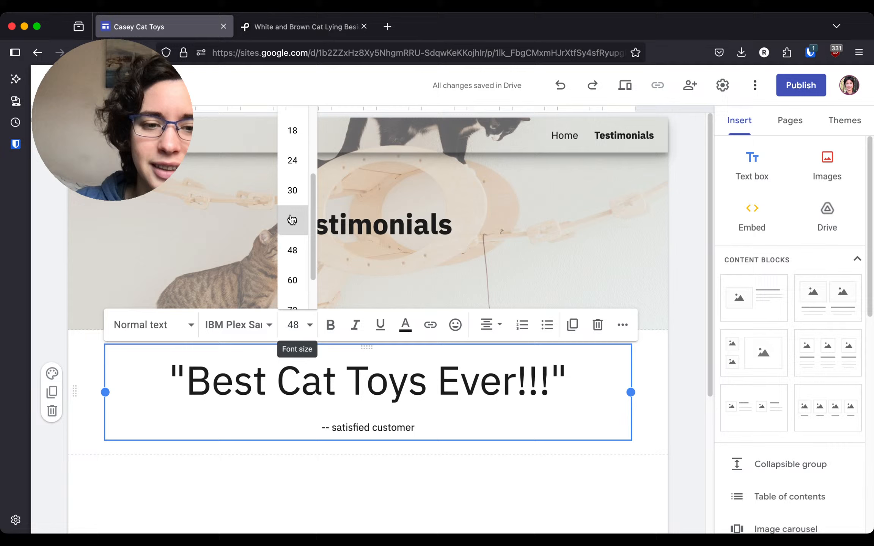
click(646, 415)
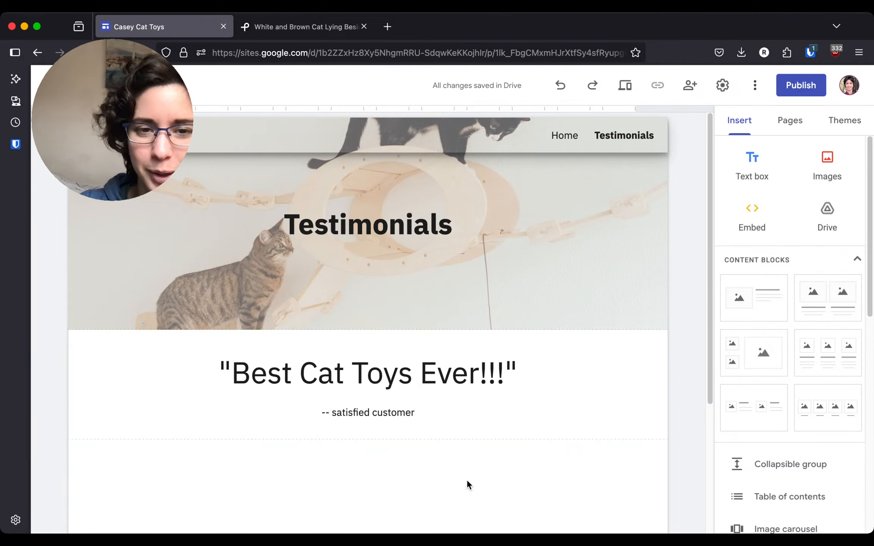
scroll(475, 440, down, 1)
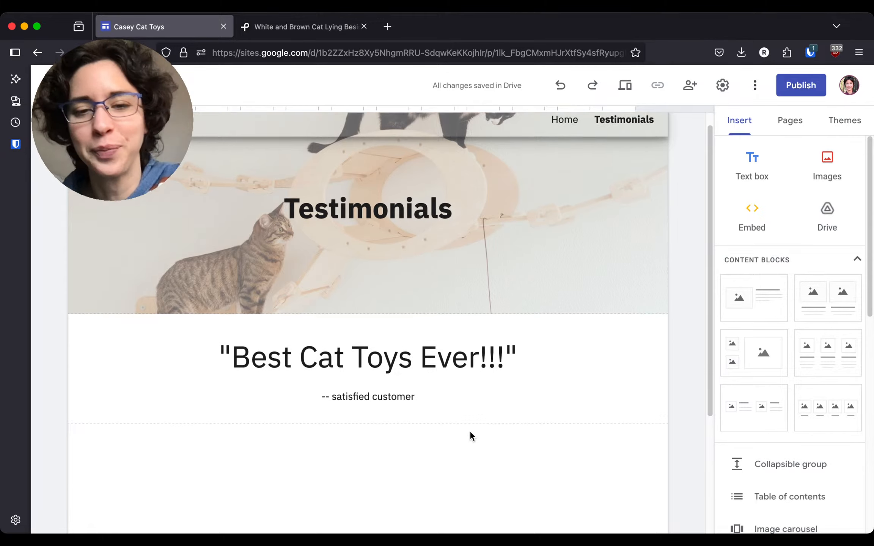
scroll(469, 433, down, 2)
scroll(470, 433, up, 3)
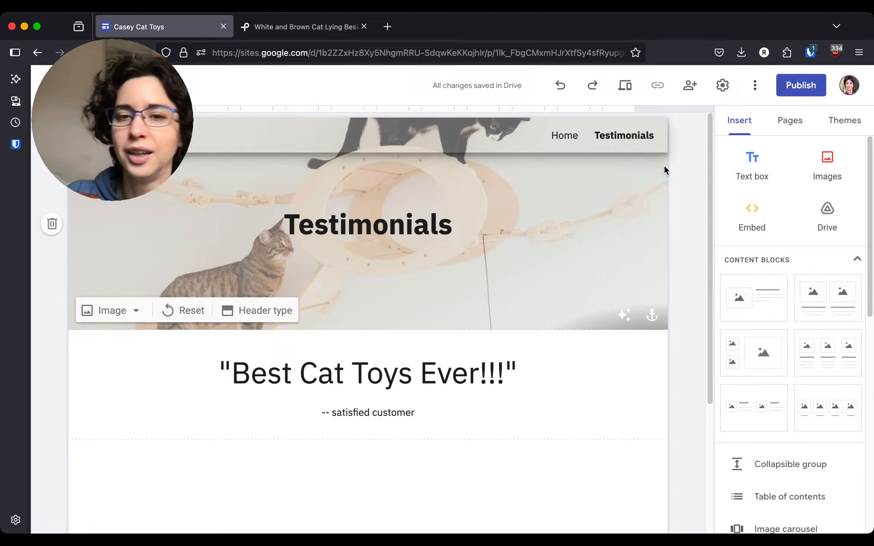
Open the site's publishing settings and review the proposed web address and who can view the site
click(793, 94)
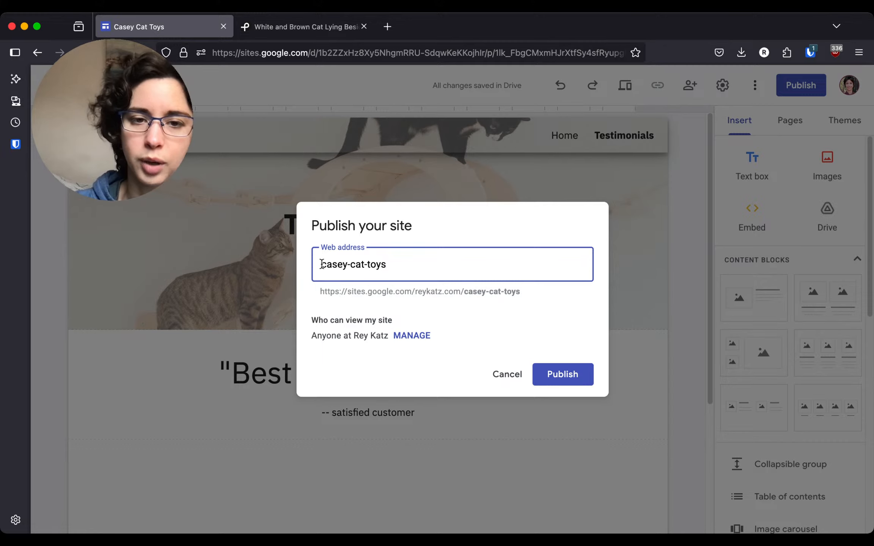
drag(322, 263, 411, 264)
click(411, 264)
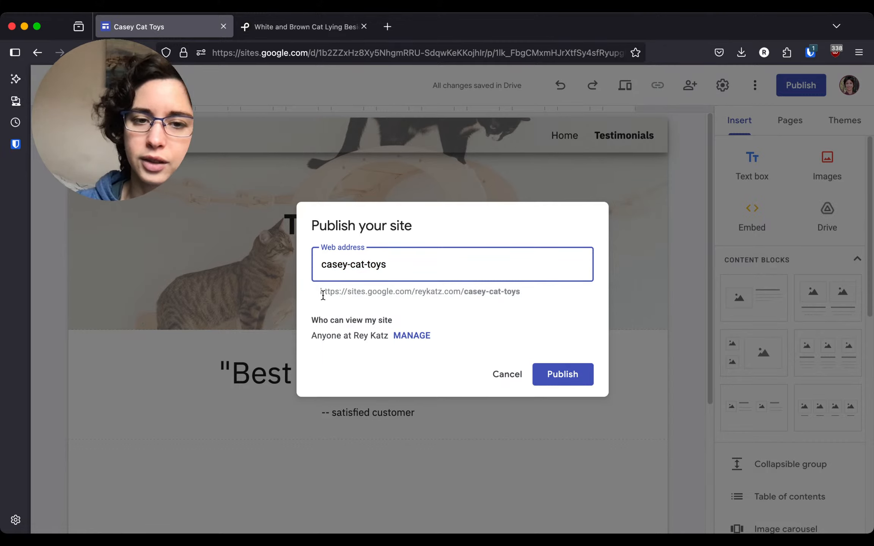
drag(322, 294, 515, 292)
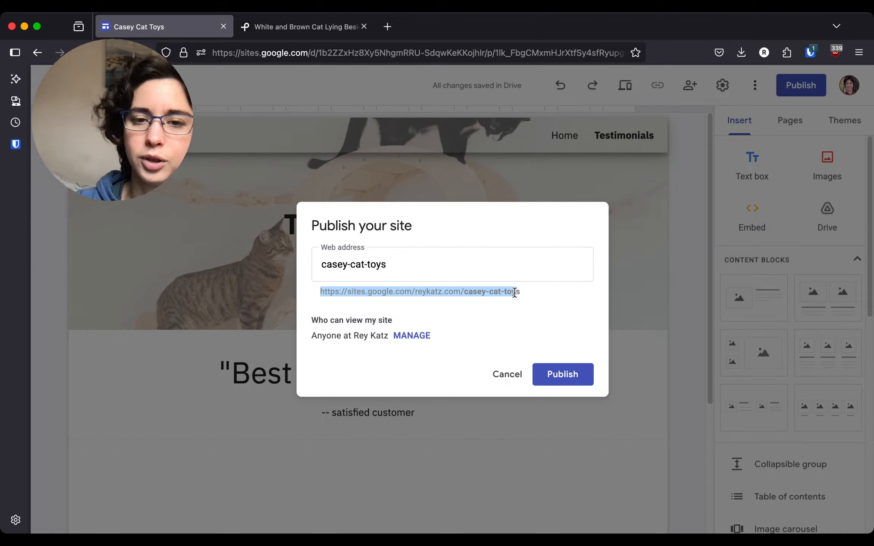
click(545, 291)
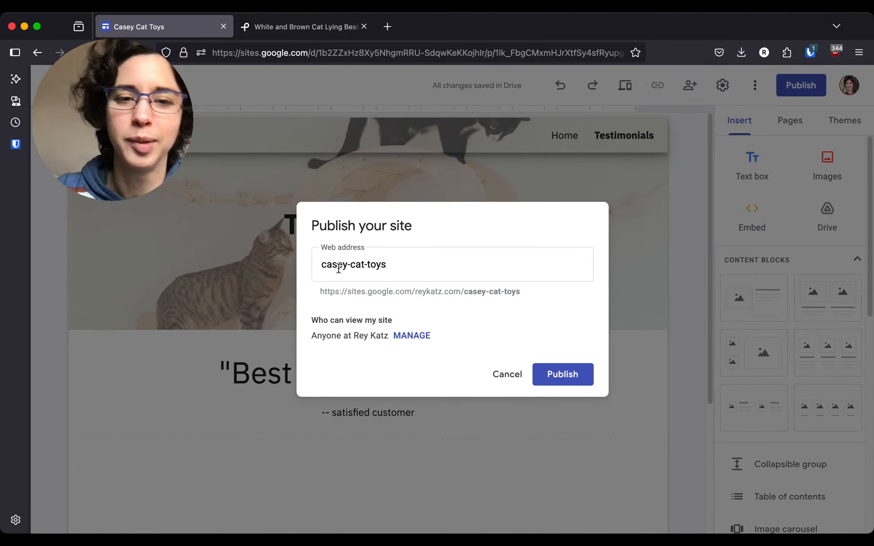
drag(320, 292, 412, 292)
click(344, 292)
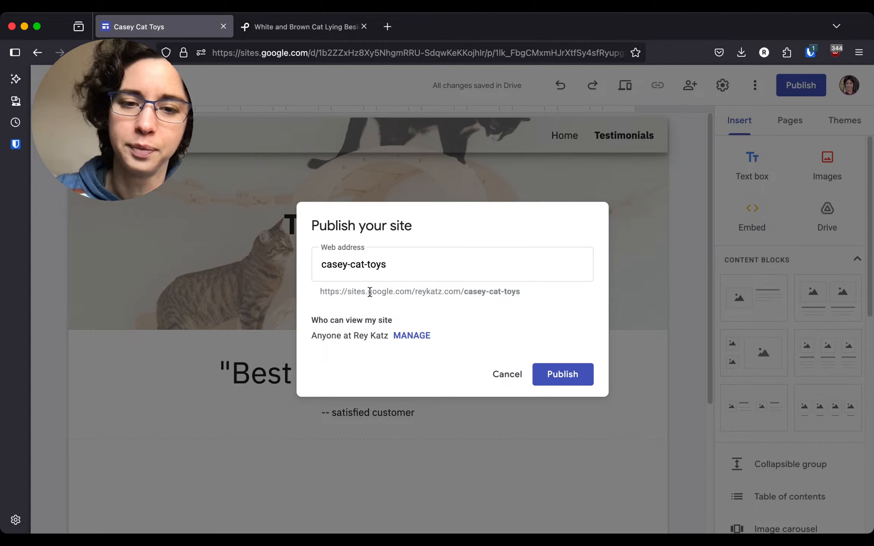
drag(348, 291, 448, 291)
click(487, 316)
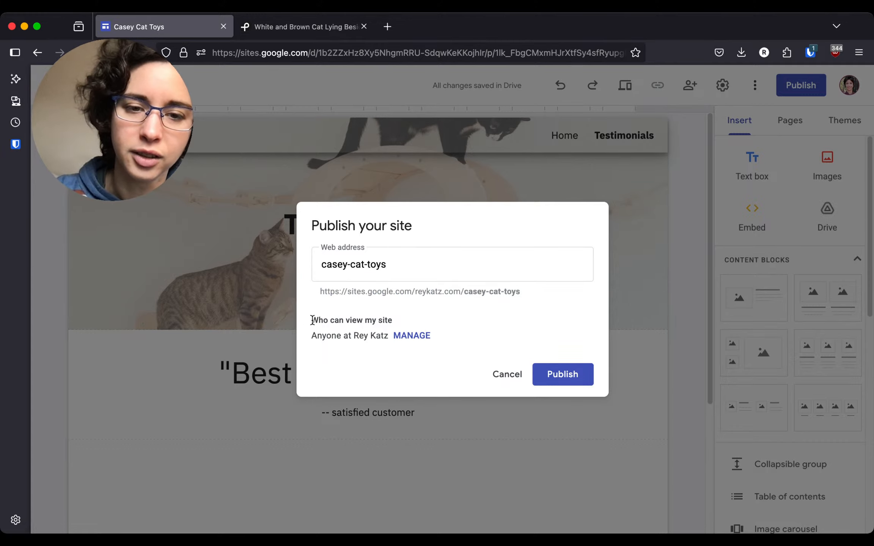
drag(312, 321, 405, 322)
drag(337, 336, 383, 335)
Set the published site's general access to Public, keeping the draft restricted
click(423, 346)
click(424, 340)
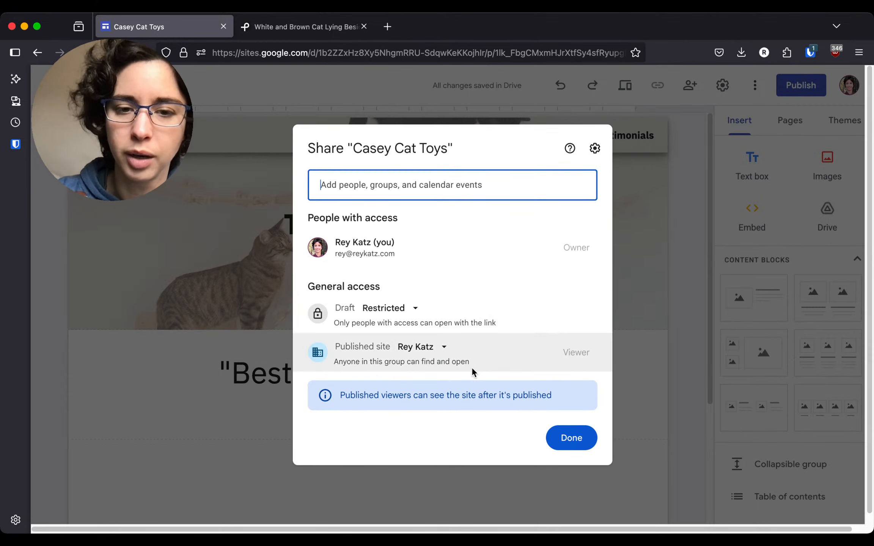
click(447, 350)
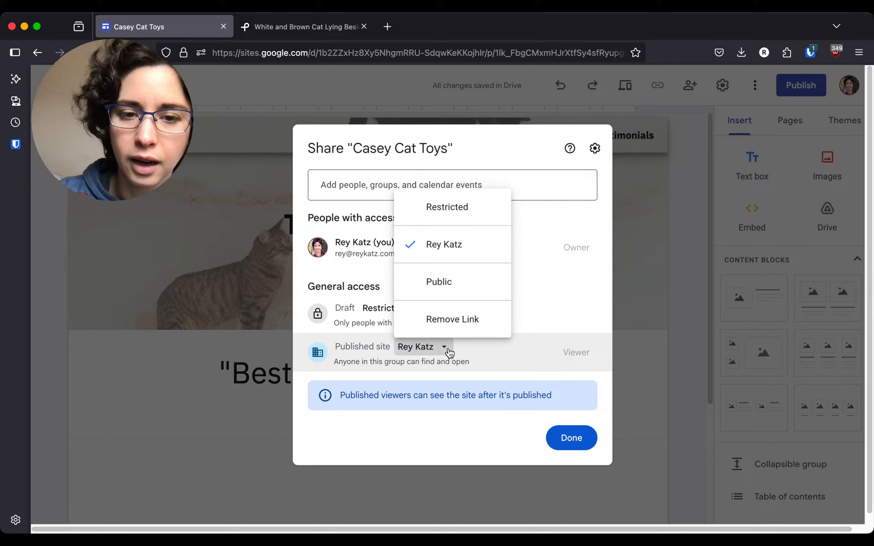
click(468, 205)
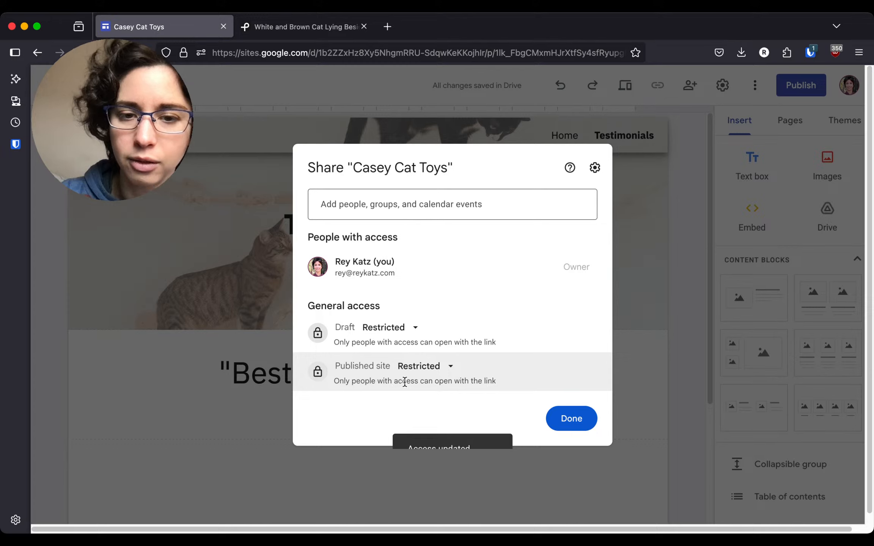
click(429, 365)
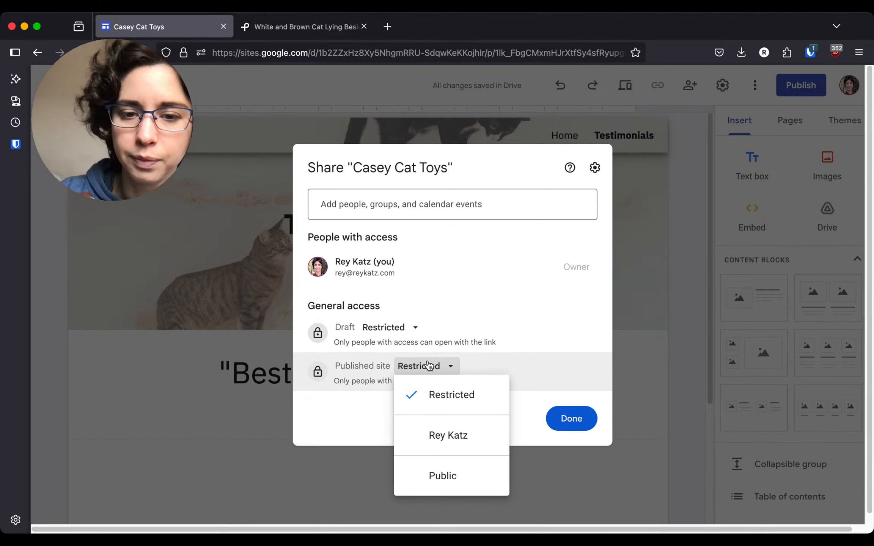
click(475, 473)
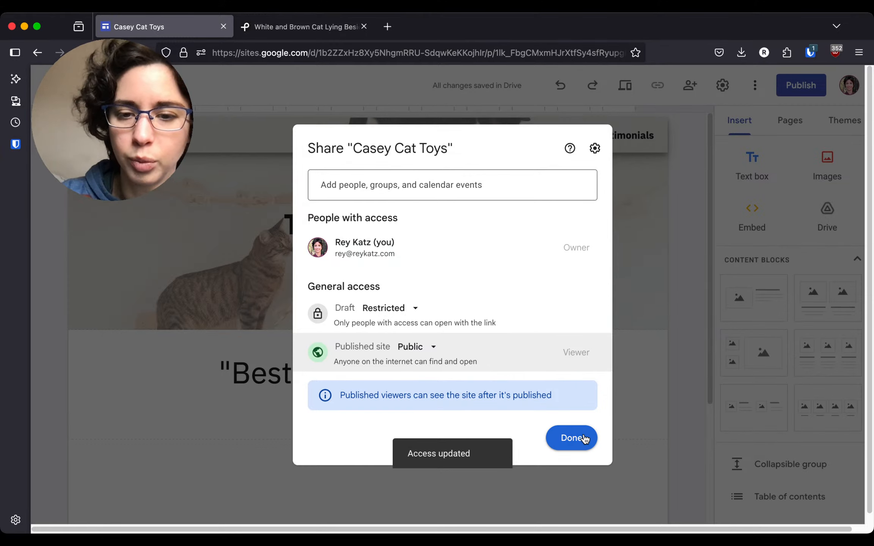
click(571, 439)
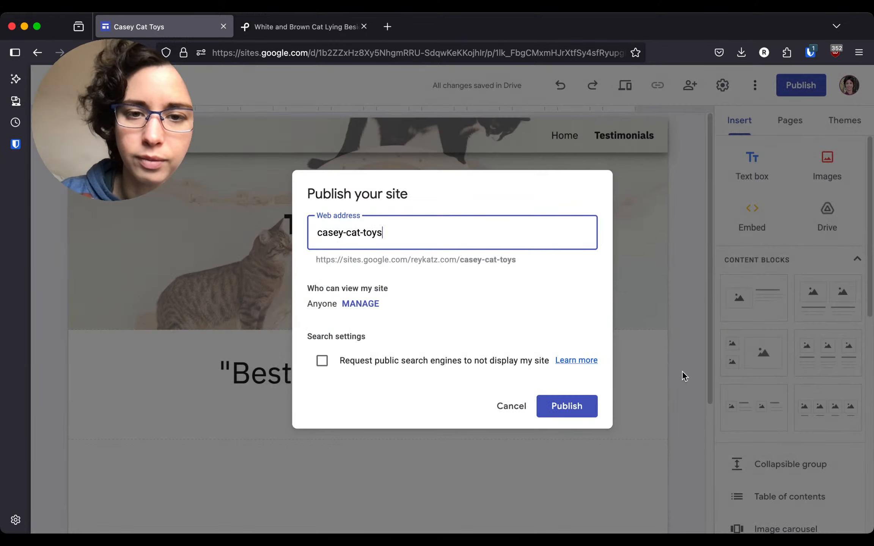
Request that public search engines not display the site, and publish it at the web address casey-cat-toys
click(321, 361)
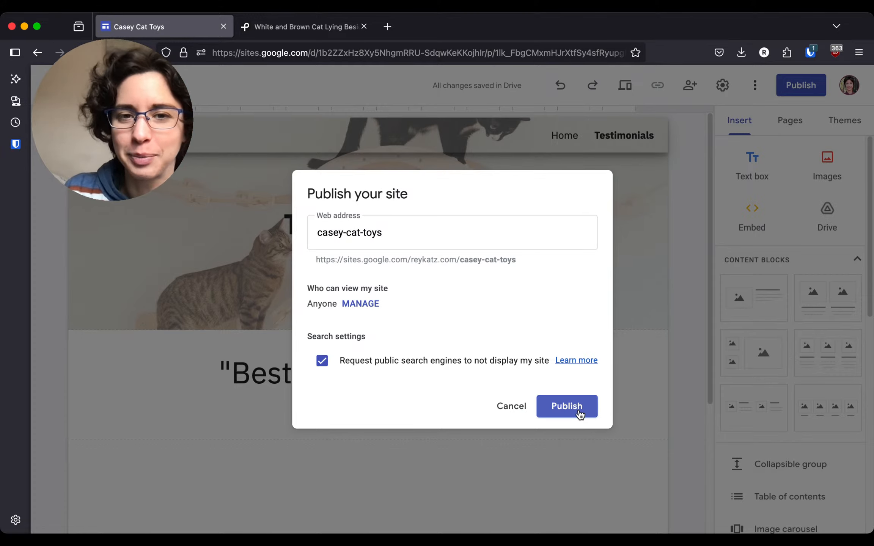
click(567, 406)
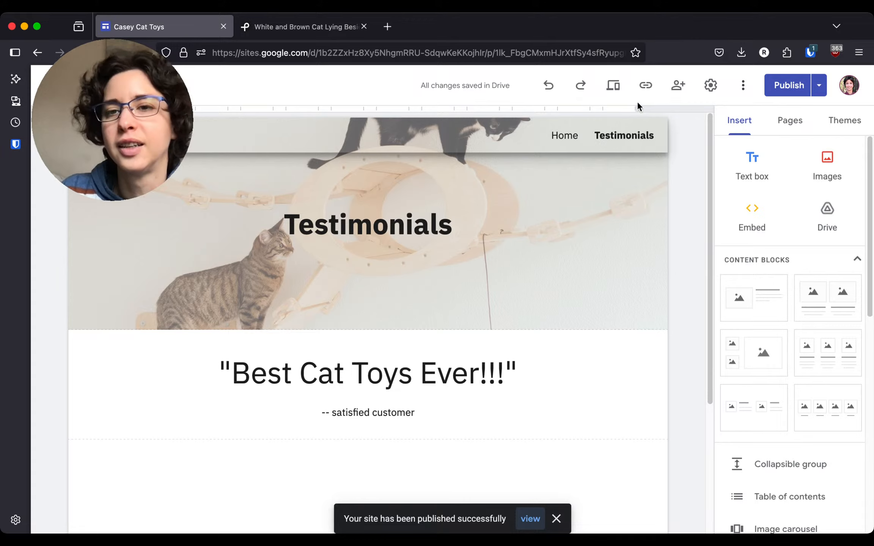
Preview the site's Home page at phone size and check the page links in its navigation menu
click(616, 93)
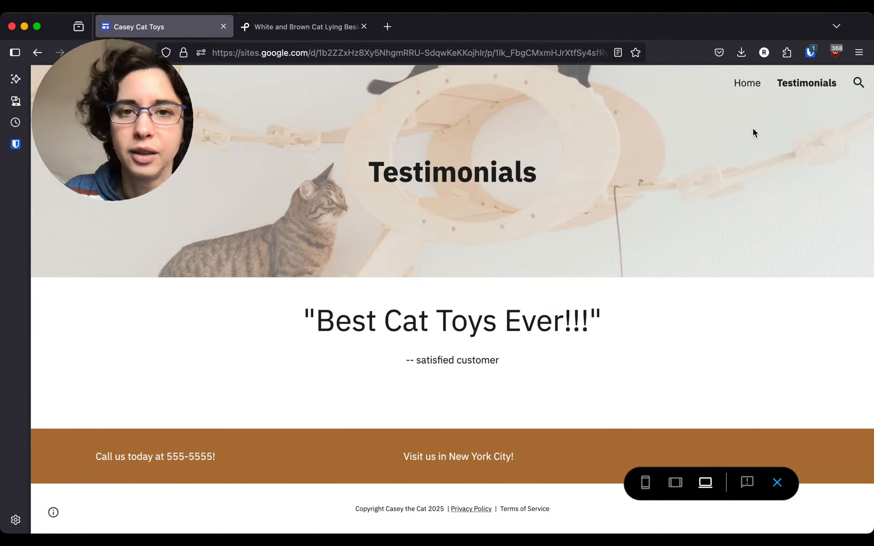
click(752, 84)
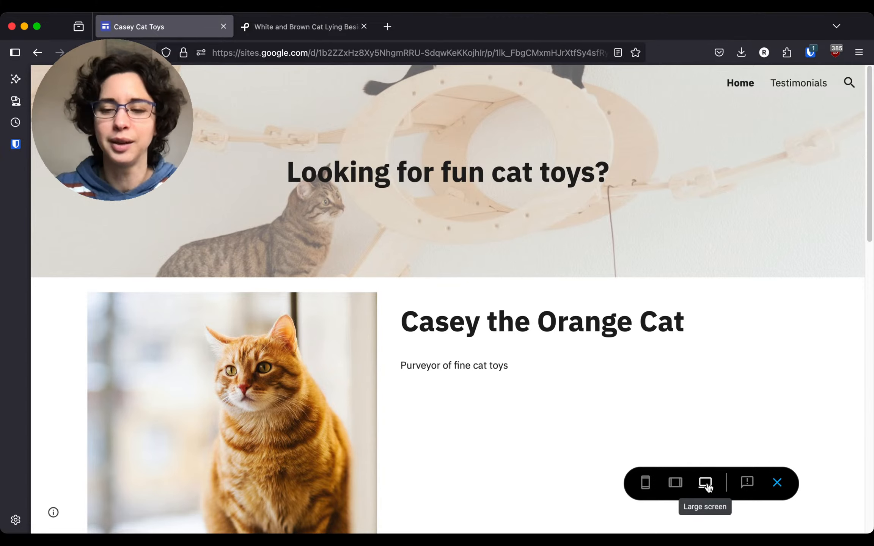
click(645, 483)
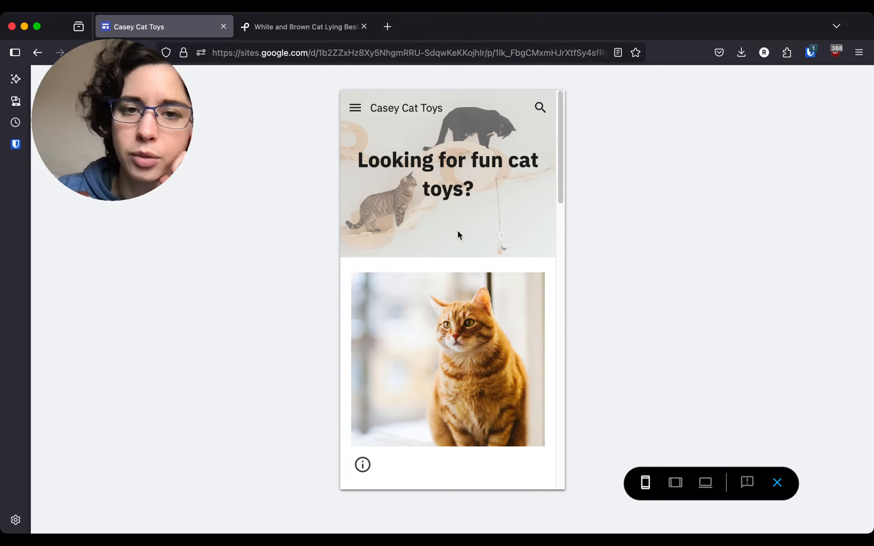
click(356, 111)
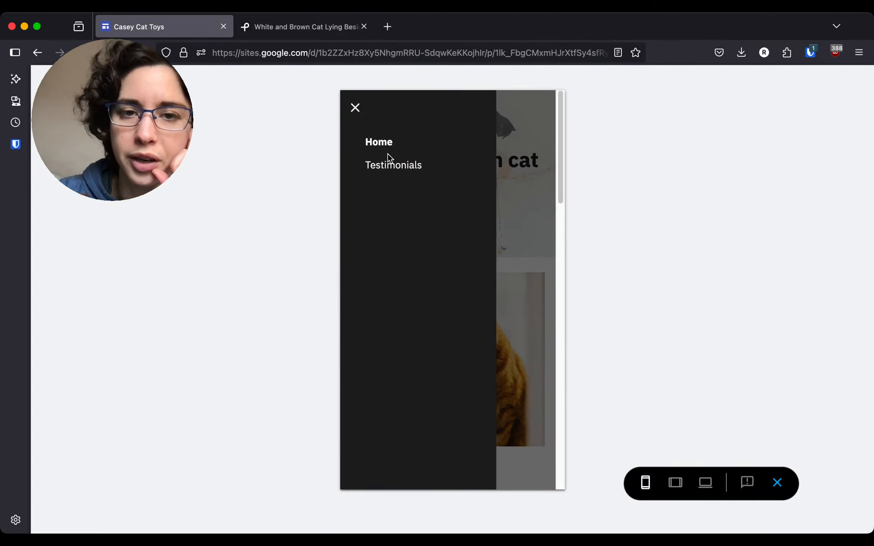
click(356, 108)
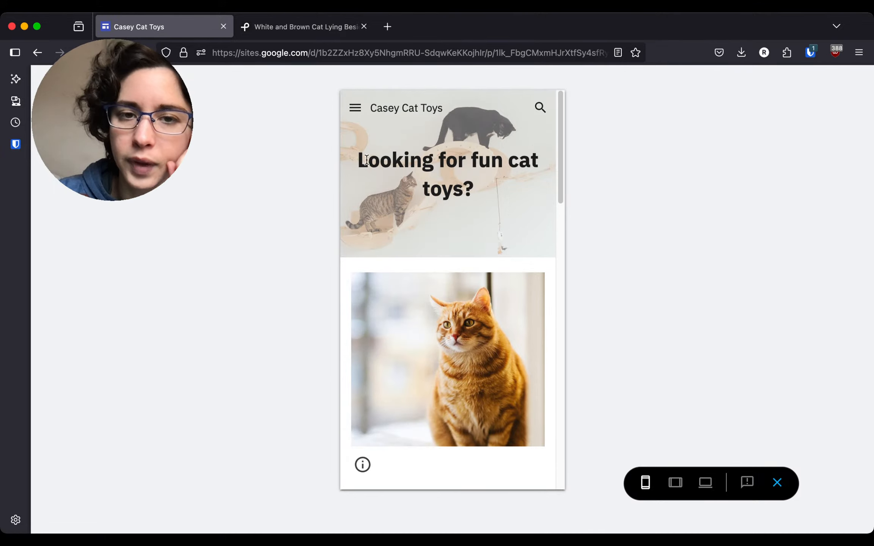
Examine the Home page's phone layout from the header through the image and shop sections down to the footer
drag(359, 154, 482, 182)
click(497, 199)
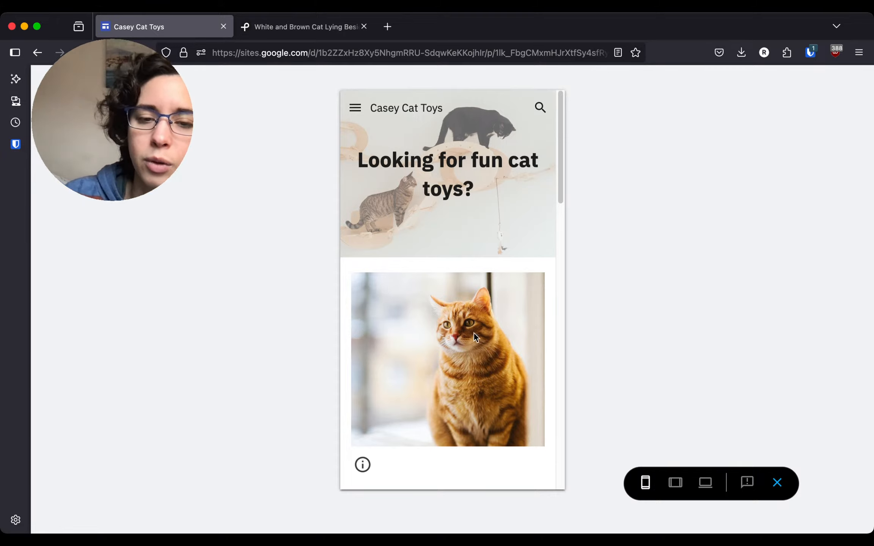
scroll(469, 395, down, 6)
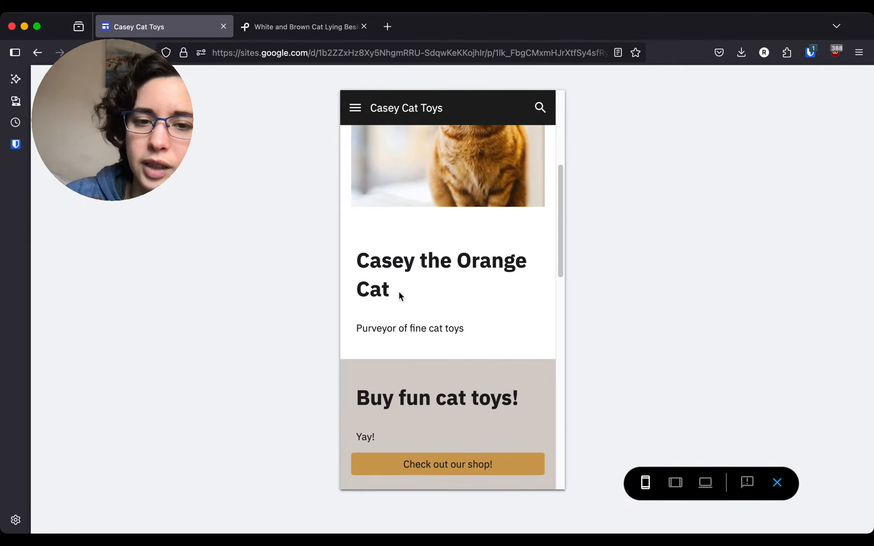
drag(357, 262, 495, 342)
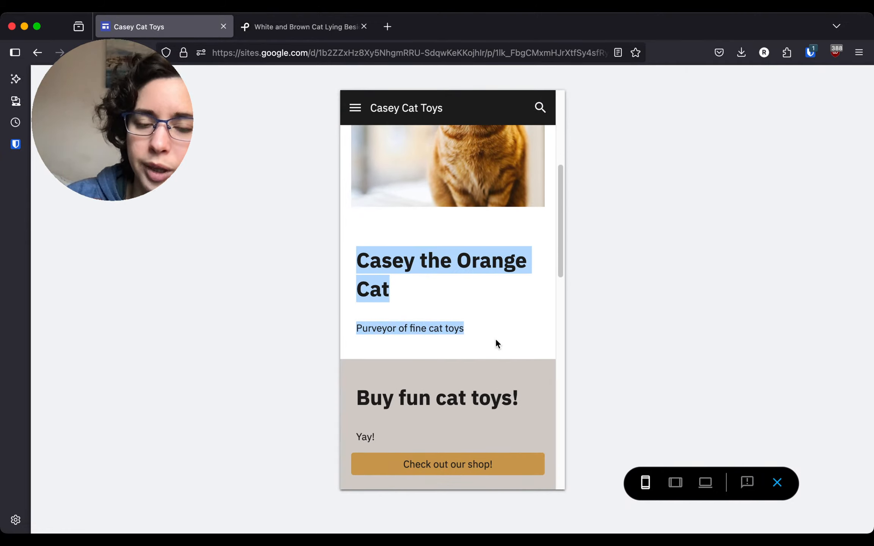
scroll(470, 295, up, 6)
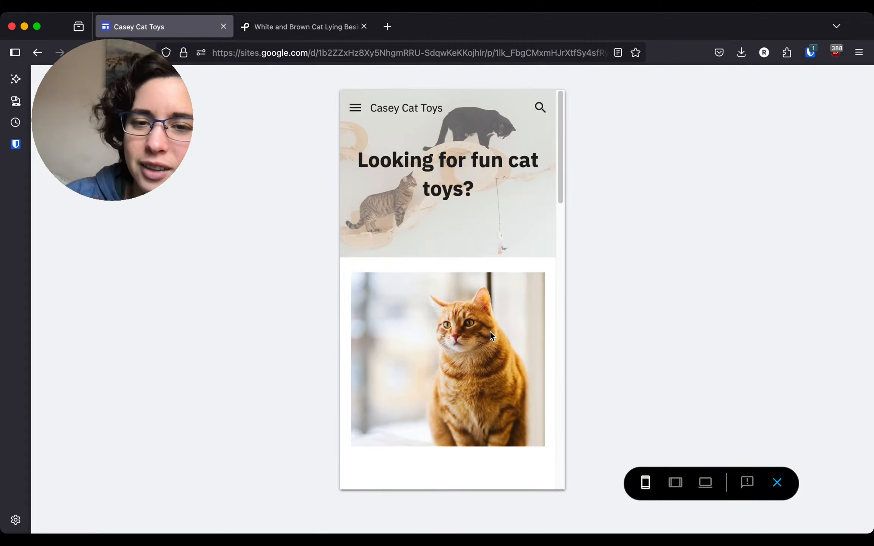
scroll(491, 333, down, 4)
scroll(489, 332, down, 5)
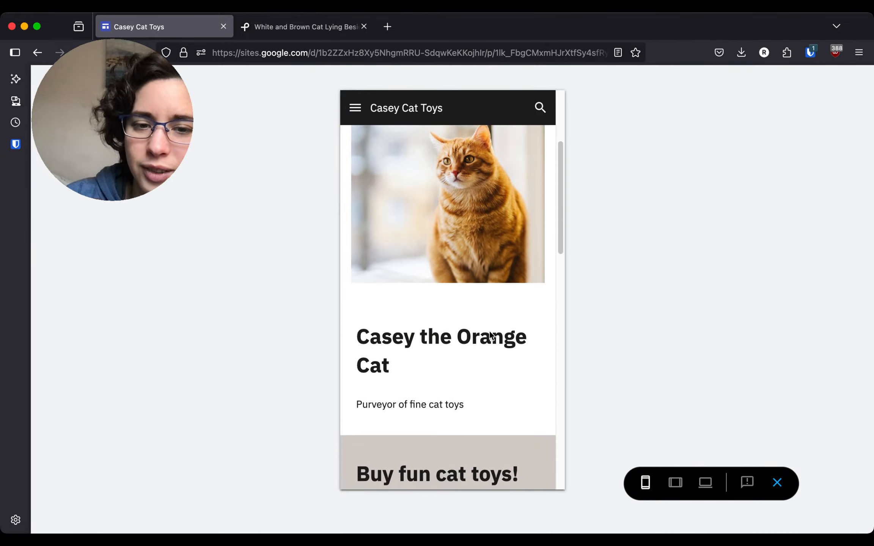
scroll(490, 332, down, 2)
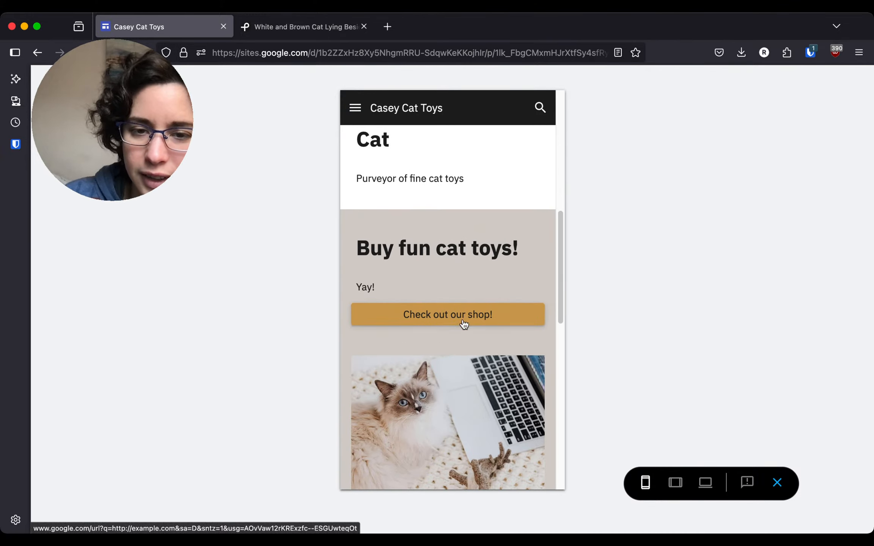
scroll(476, 232, down, 4)
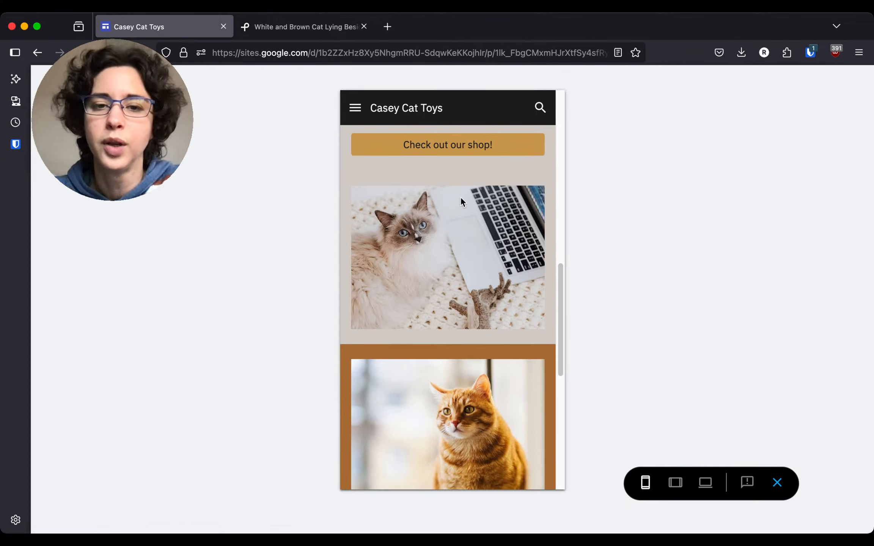
scroll(492, 303, down, 4)
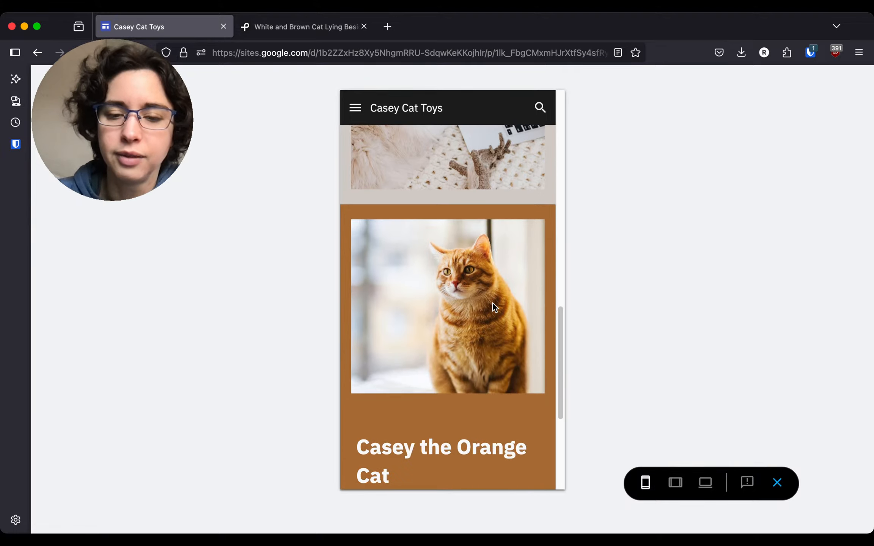
scroll(492, 304, down, 6)
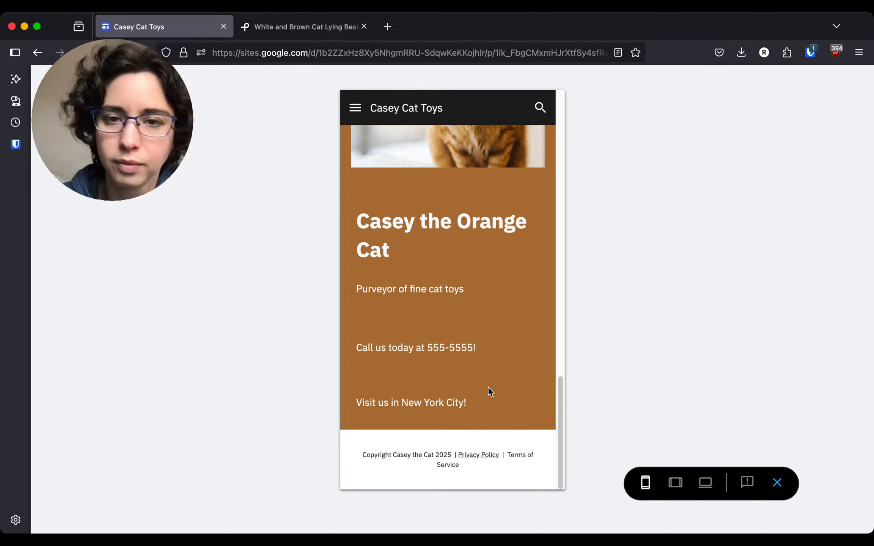
Preview the Home page at tablet size and examine its header, orange cat image and the text sections below
scroll(488, 388, up, 15)
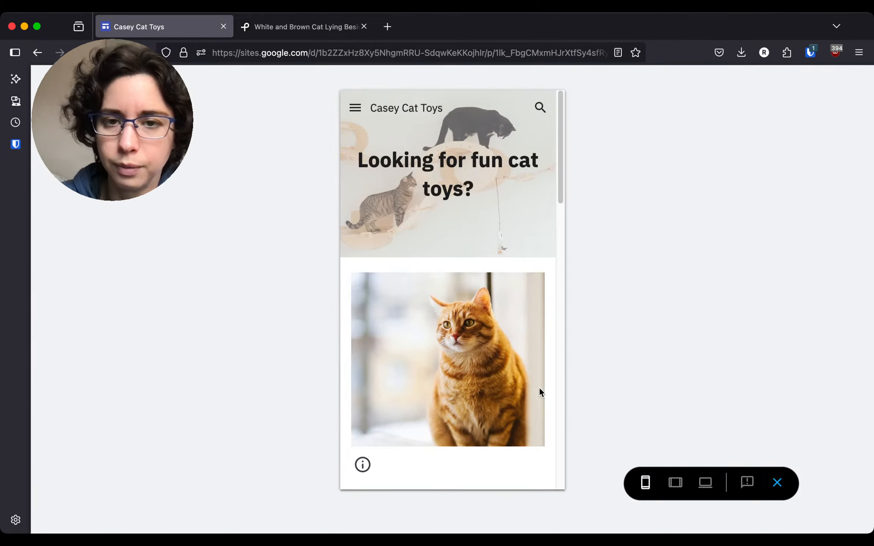
click(676, 484)
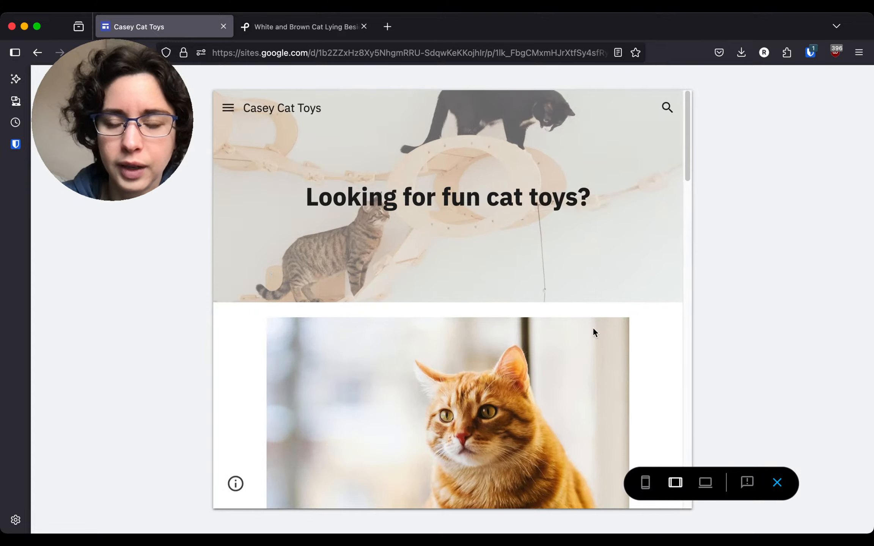
scroll(466, 328, down, 10)
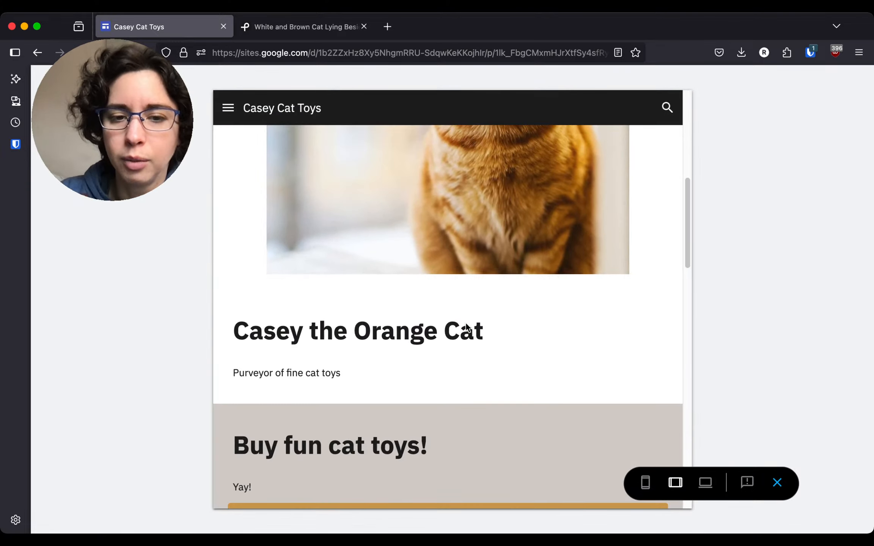
scroll(487, 206, up, 2)
scroll(481, 318, up, 10)
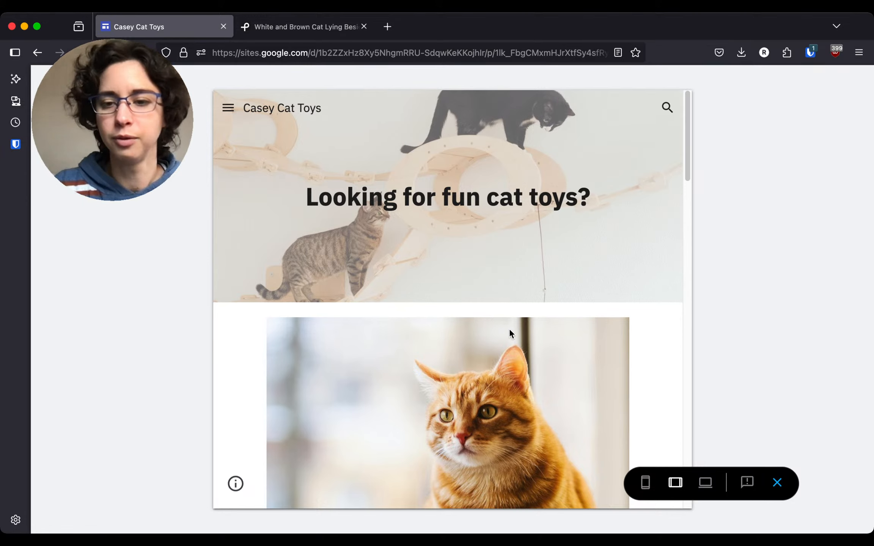
scroll(550, 365, down, 10)
scroll(551, 367, up, 10)
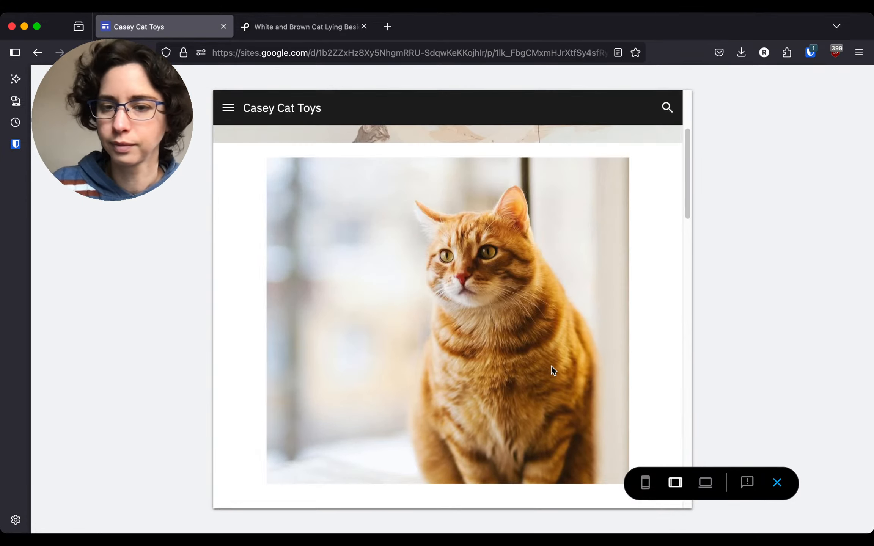
Preview the Home page at large-screen size and examine the layout from the header to the shop section
click(706, 486)
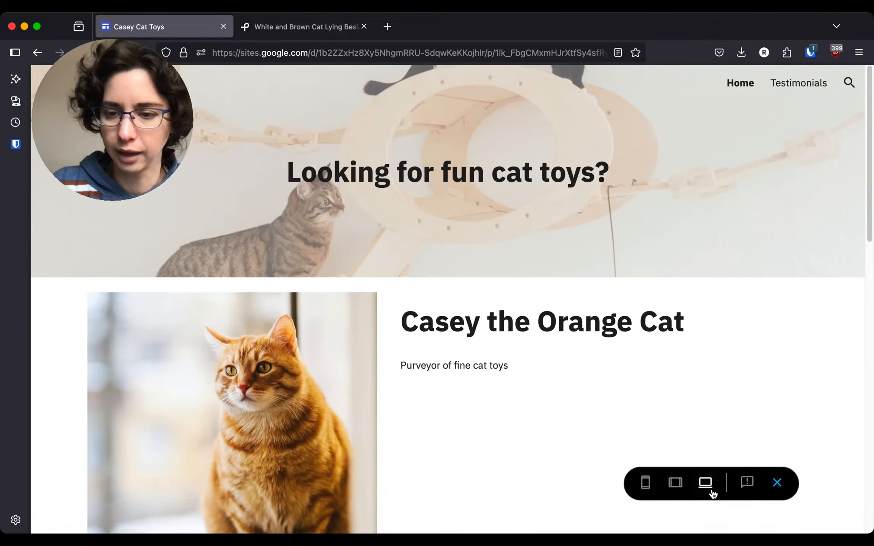
scroll(480, 294, down, 10)
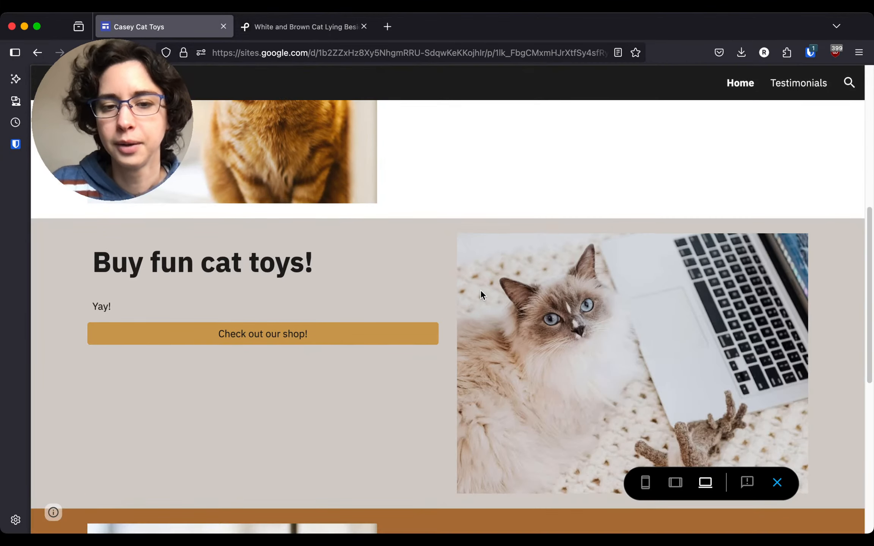
scroll(481, 291, up, 15)
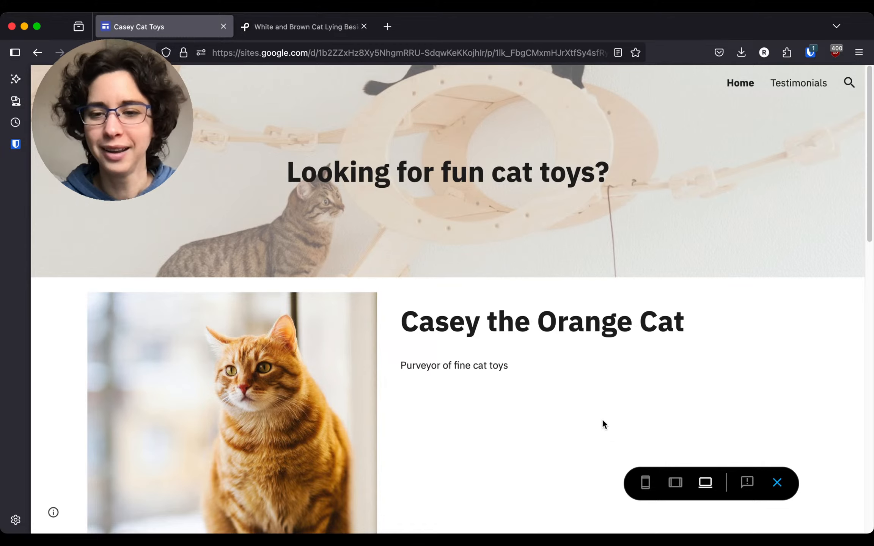
Recheck the orange cat section of the Home page at phone size and exit the preview
click(646, 482)
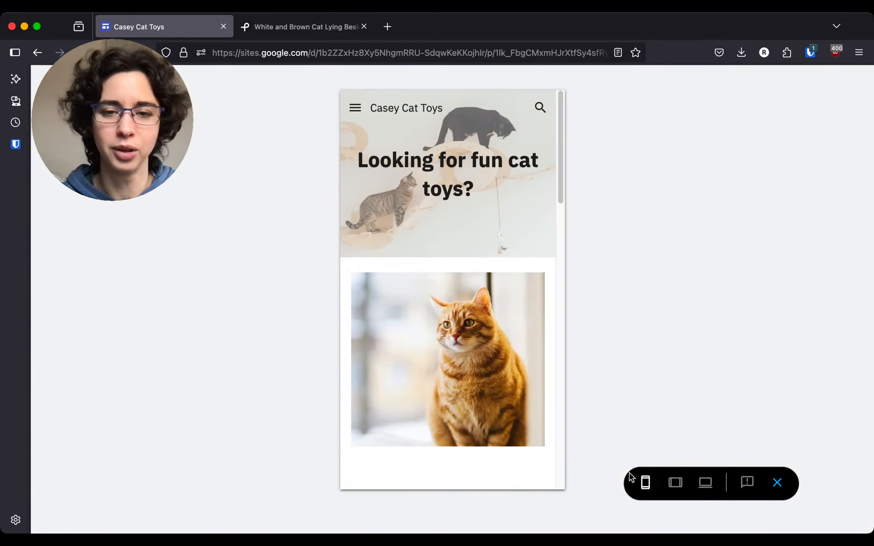
scroll(507, 384, down, 5)
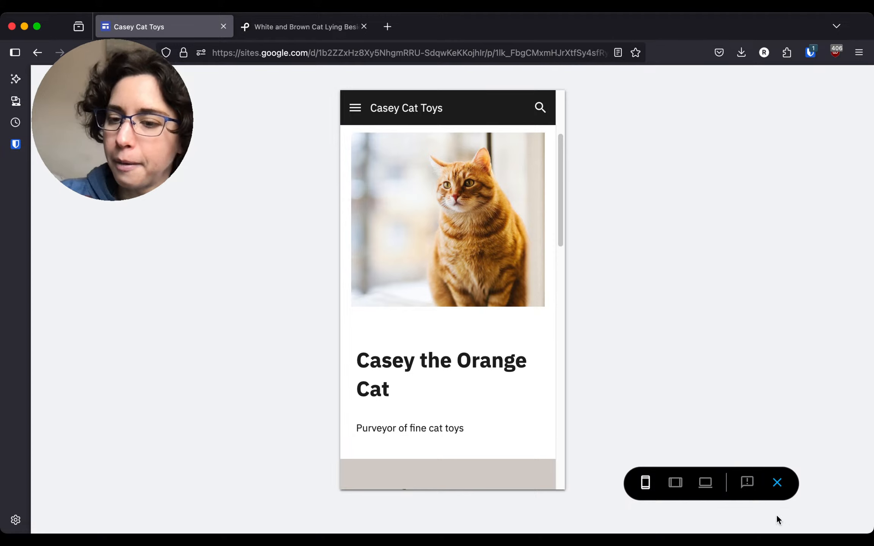
click(777, 483)
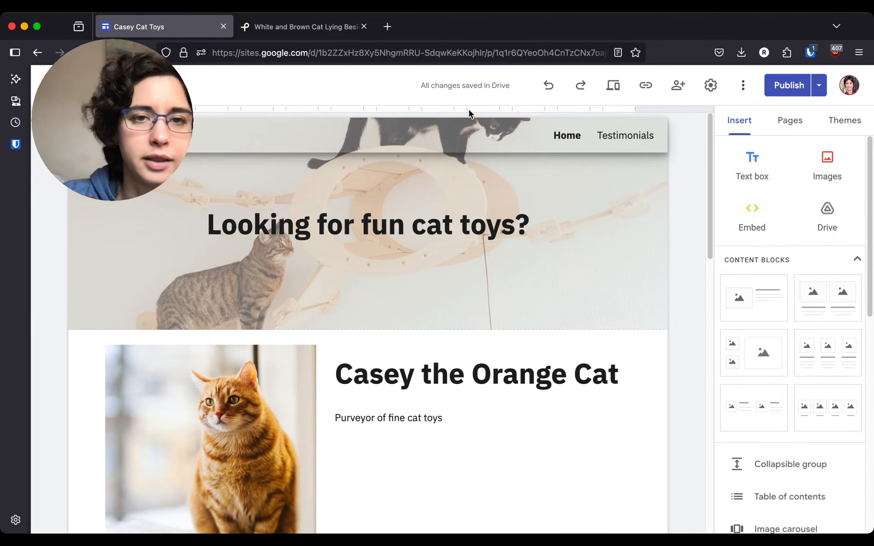
Copy the published site's link and open it in a new browser tab
click(647, 87)
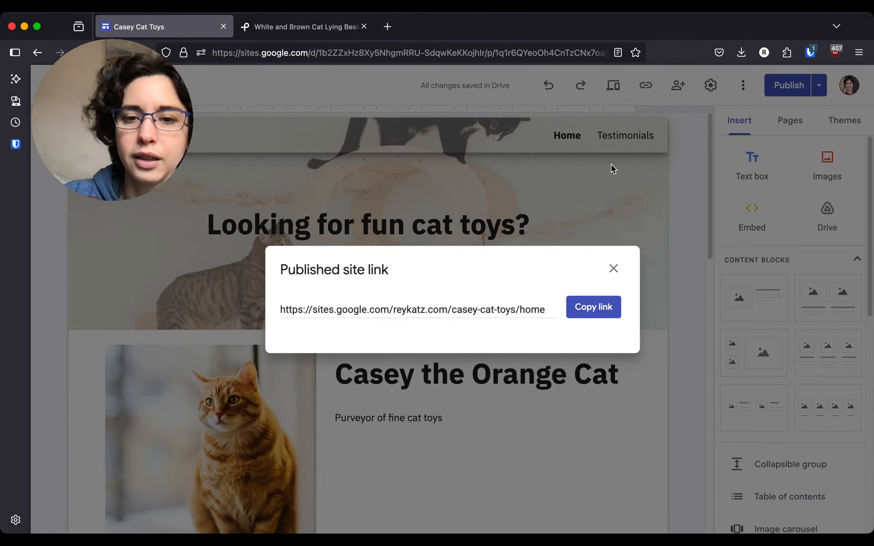
click(586, 309)
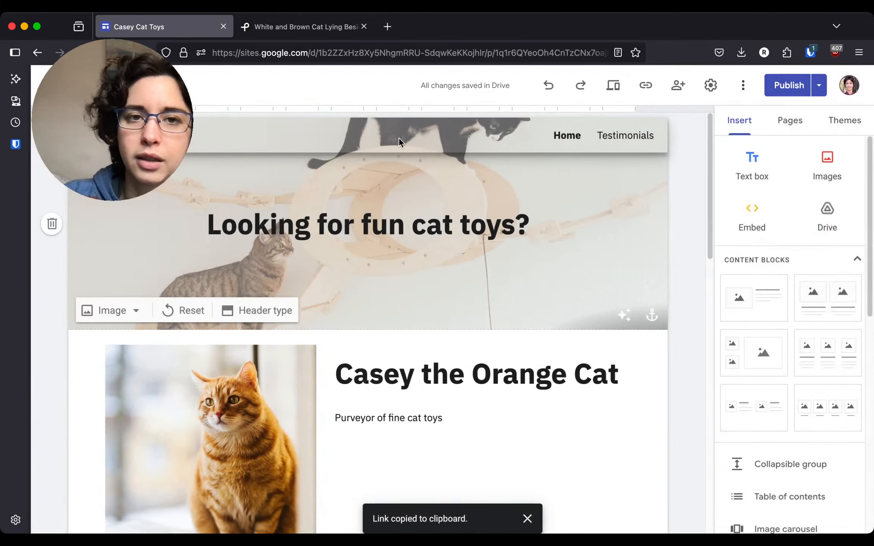
click(388, 25)
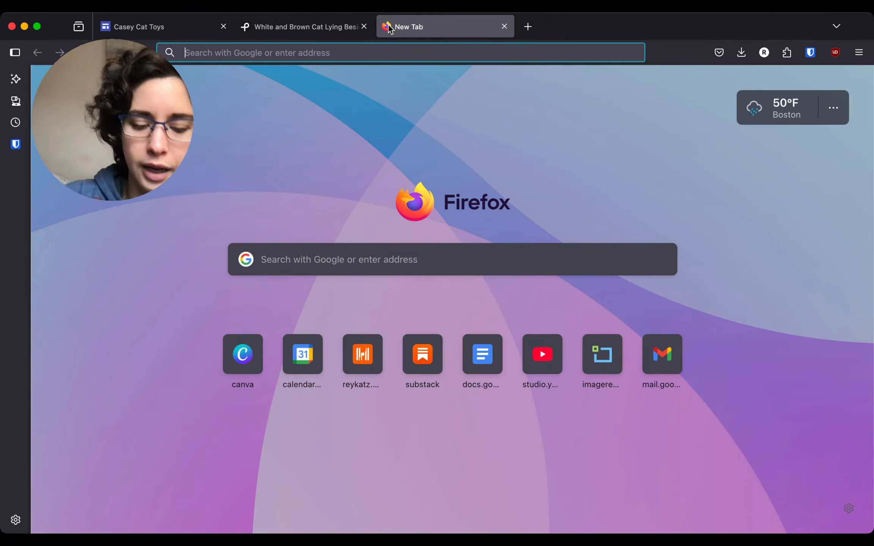
key(super+v)
key(Return)
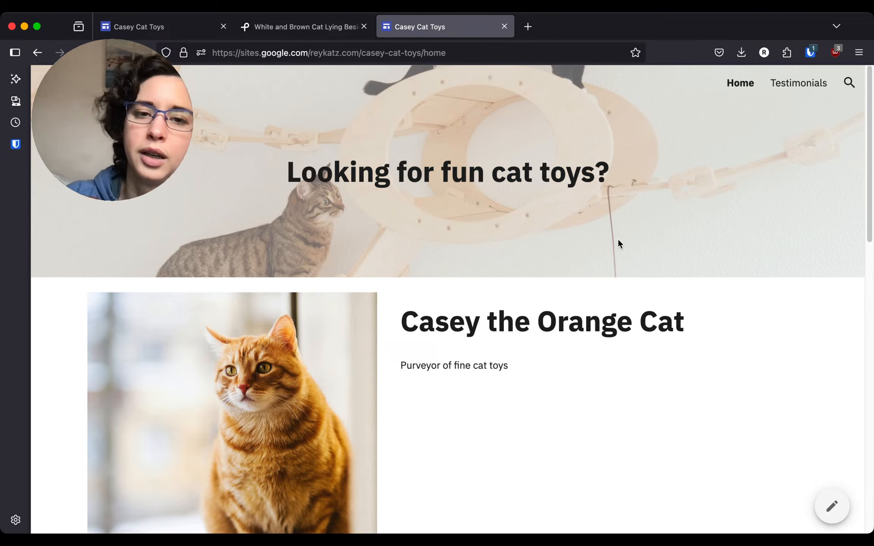
Examine the published Home page from the header down to the footer, and reload it
scroll(603, 361, down, 1)
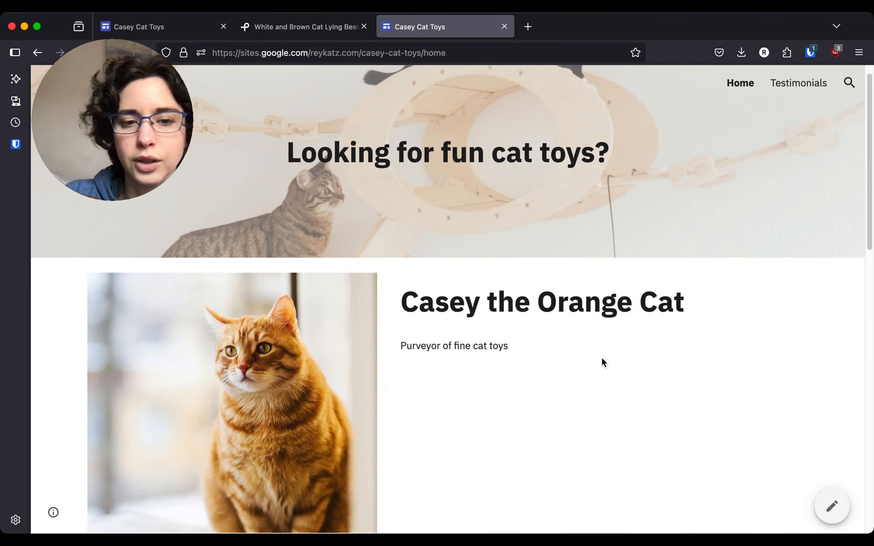
scroll(602, 360, down, 15)
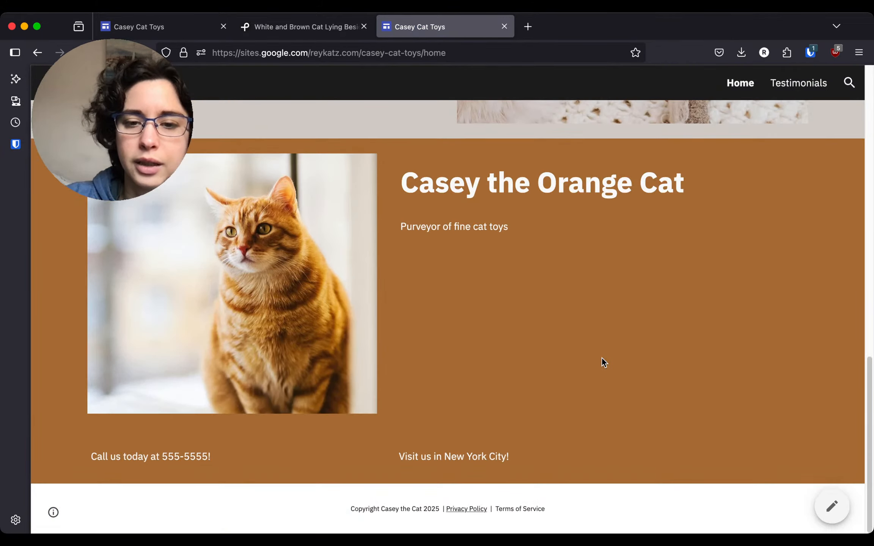
key(super+r)
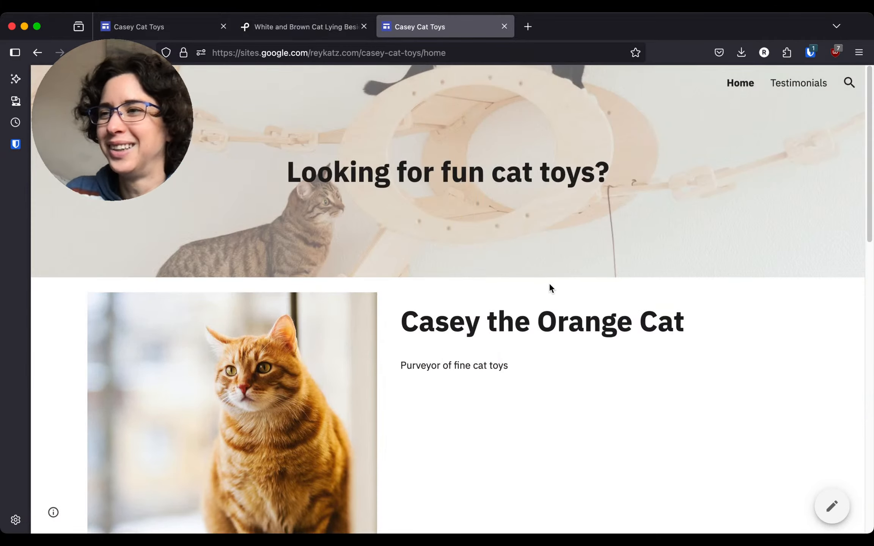
Return to the site editor and select the orange cat image beside the Casey the Orange Cat heading
click(152, 31)
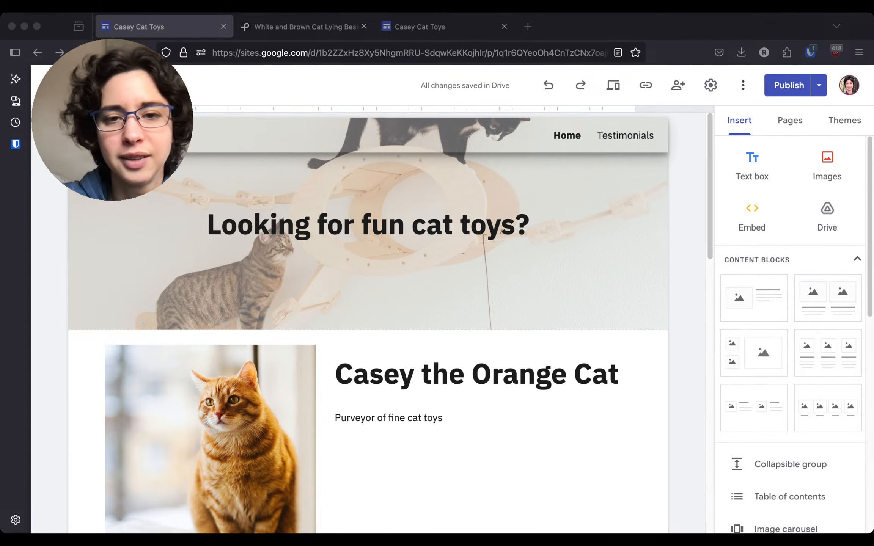
click(259, 450)
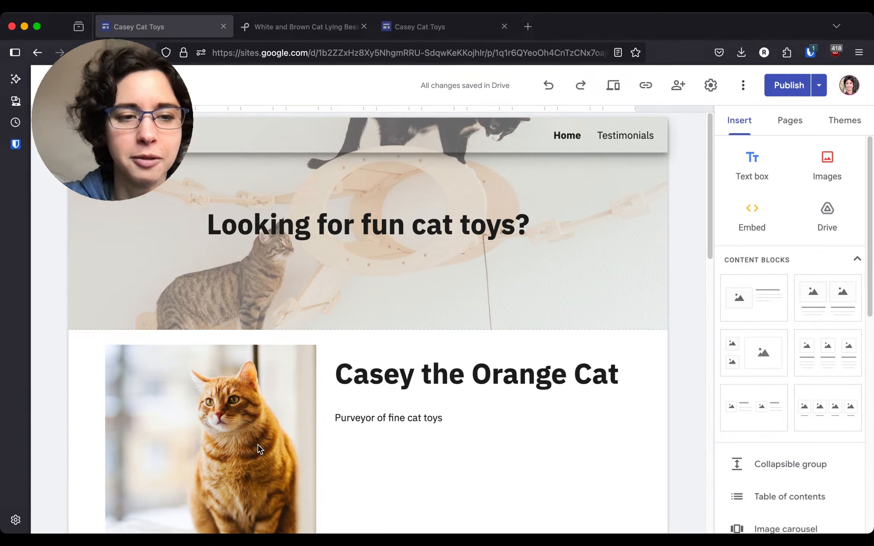
click(260, 450)
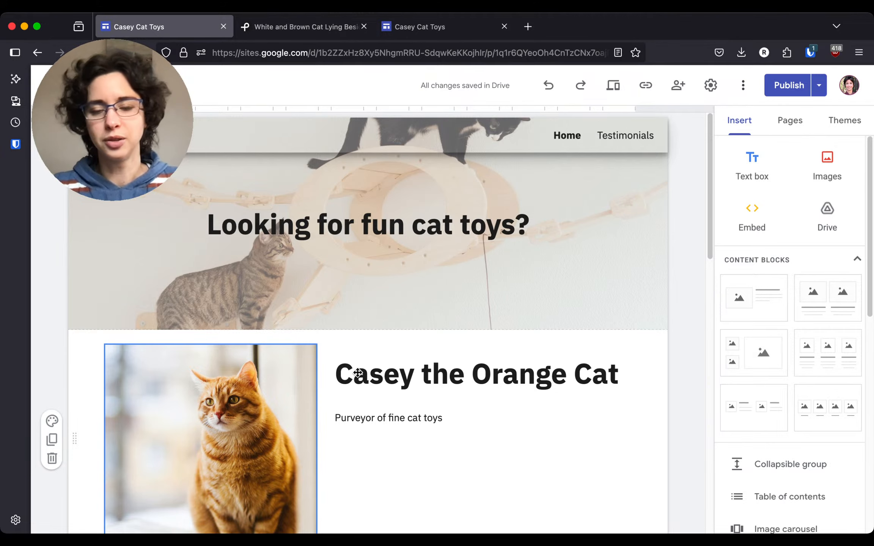